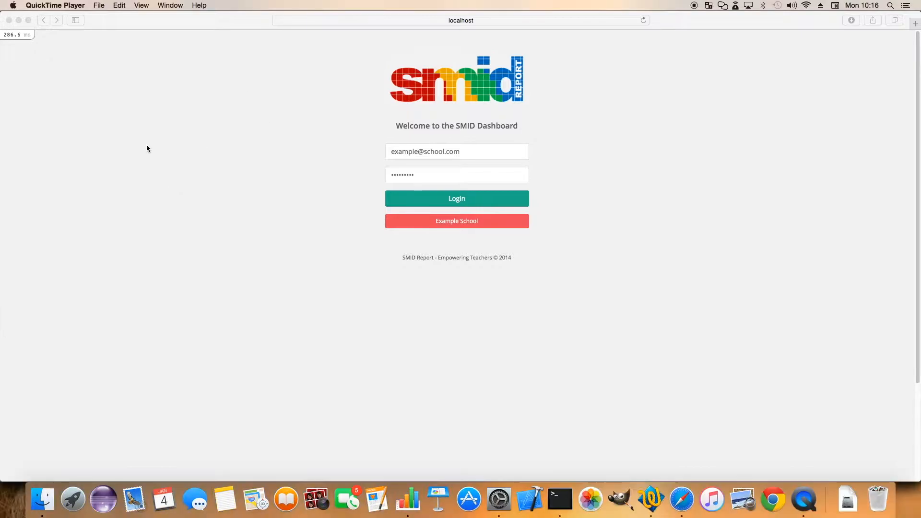
Log in to the SMID Dashboard with the prefilled school account and open SMID Report & Dashboard
click(453, 202)
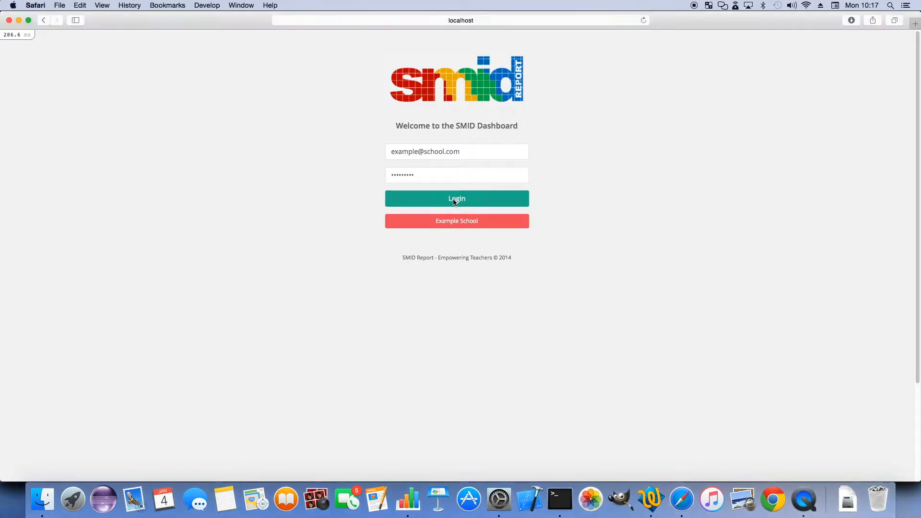
click(453, 202)
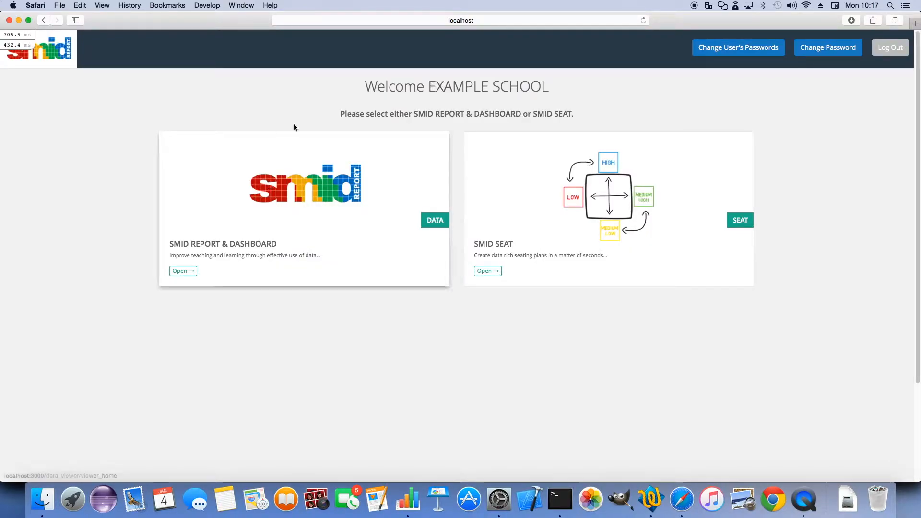
click(249, 244)
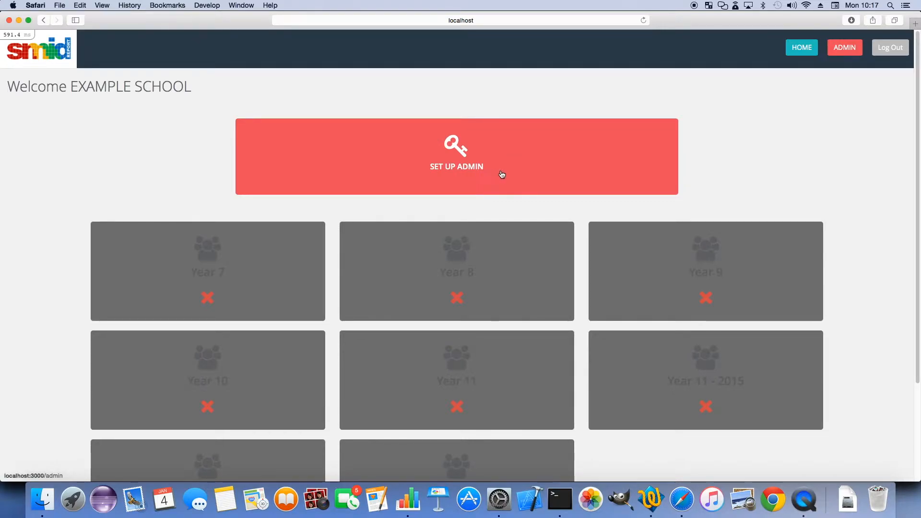
Enter the admin setup area for the school and open the page for adding pupil groups
scroll(473, 223, down, 5)
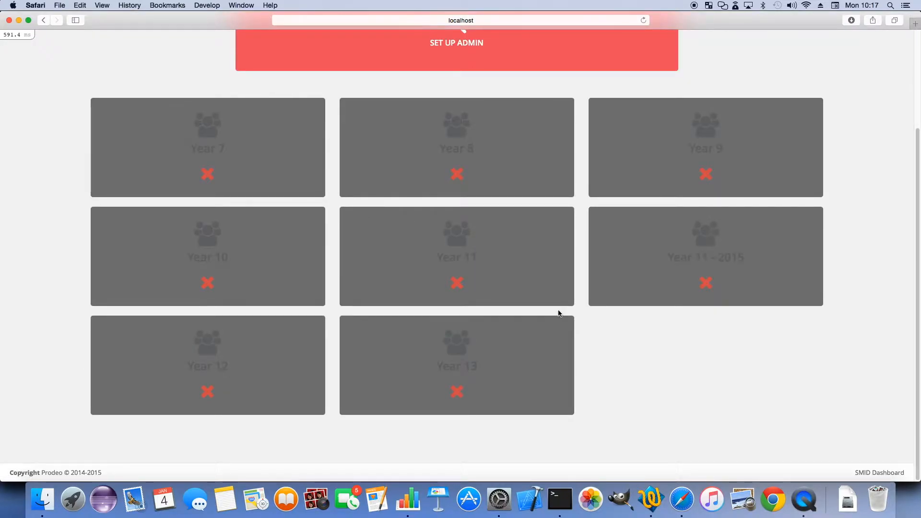
scroll(511, 341, up, 5)
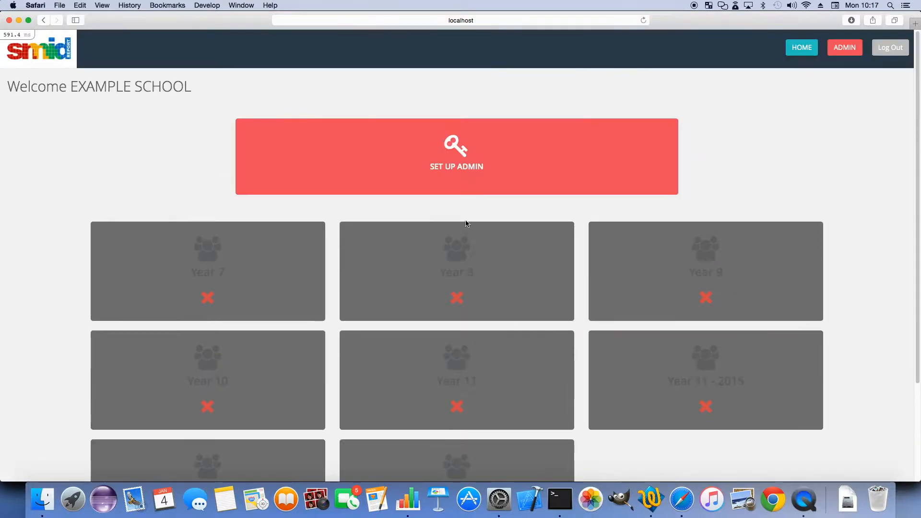
click(412, 169)
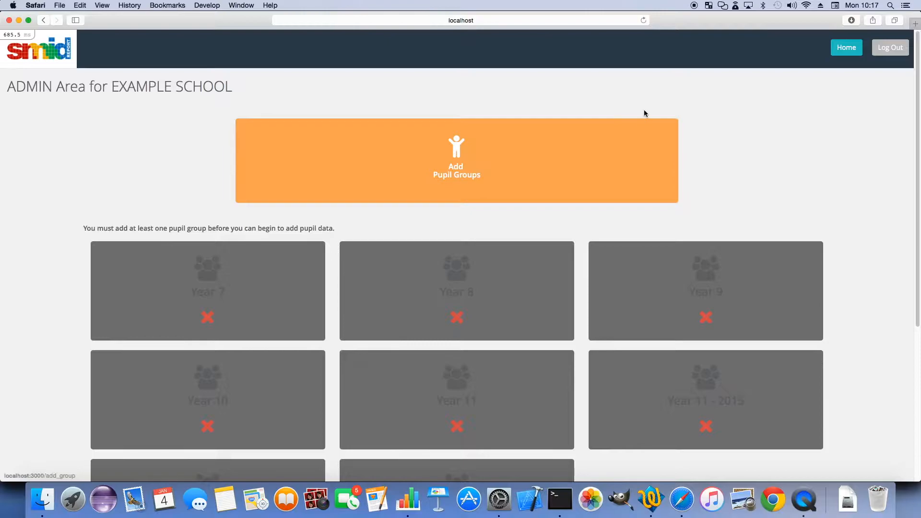
click(492, 161)
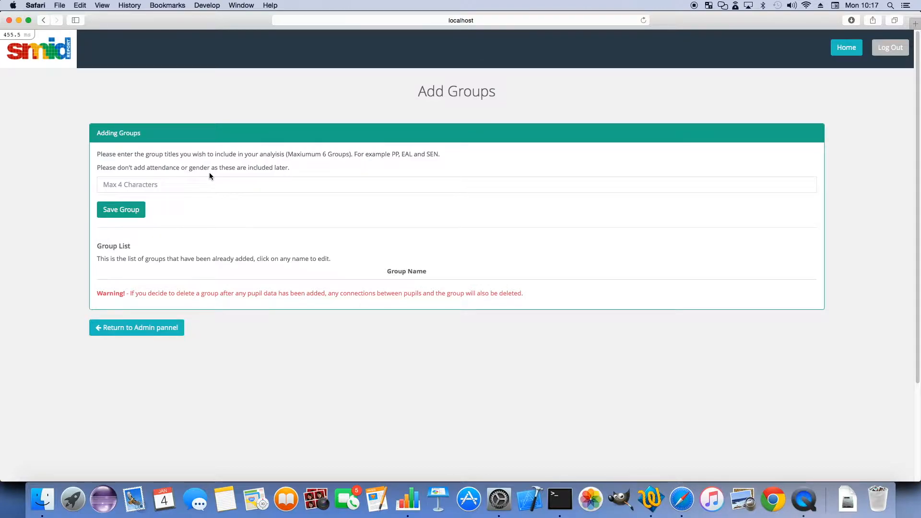
Add the pupil groups PP and SEN to the group list, and open the PP group name for editing
click(206, 184)
text(PP)
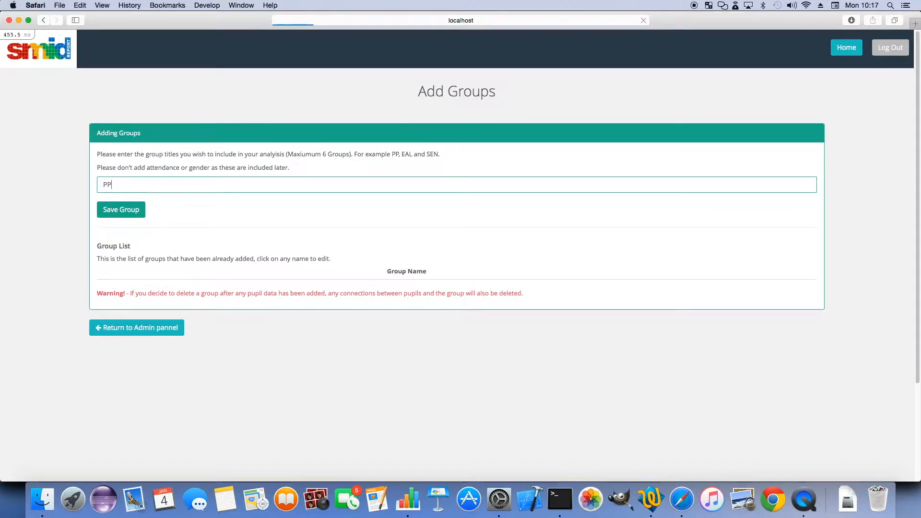
key(Return)
click(161, 212)
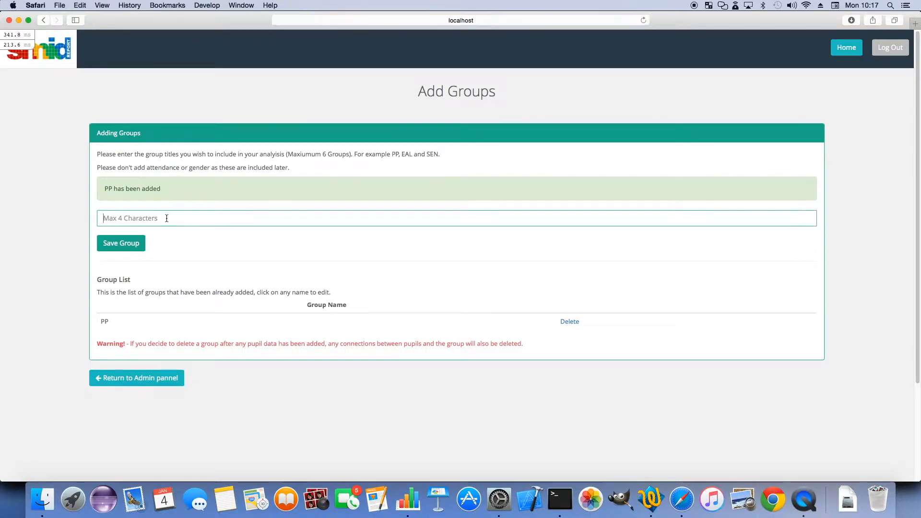
text(`)
key(BackSpace)
text(SEN)
key(Return)
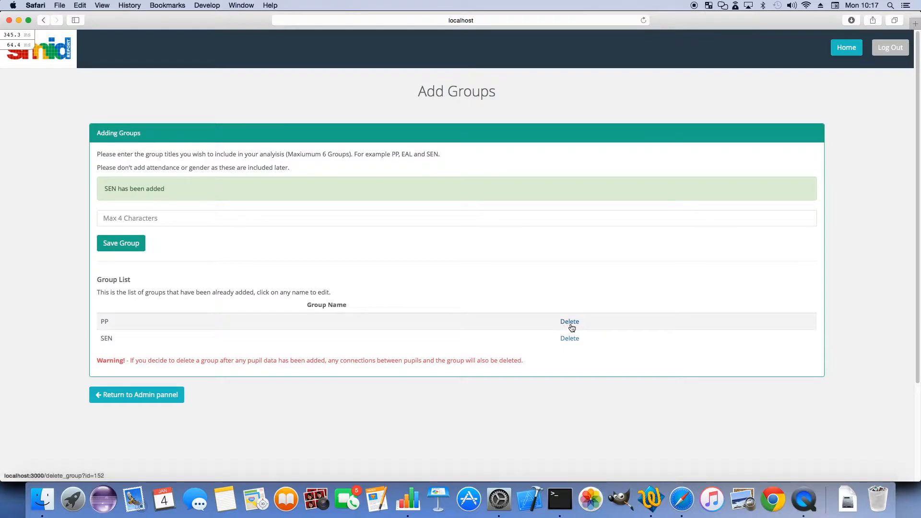
click(107, 321)
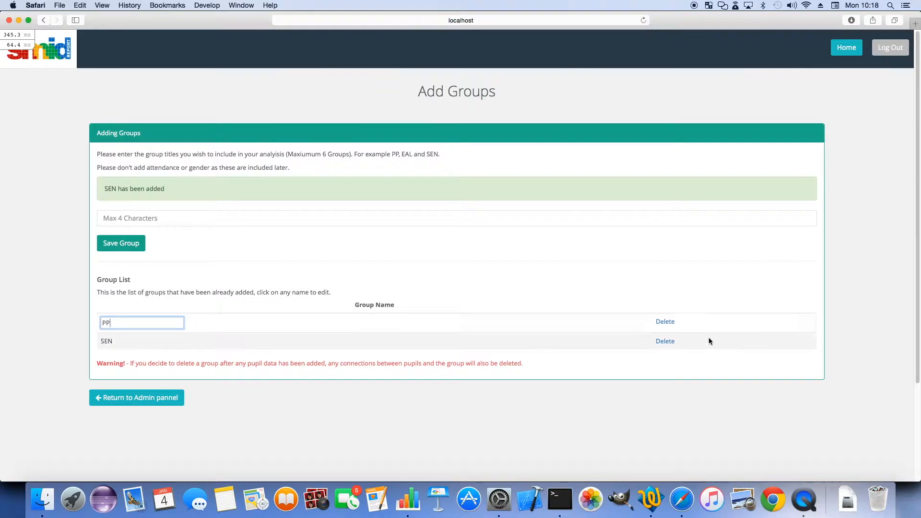
click(706, 421)
Return to the admin area and open Add Subjects in the Year 10 configuration
click(139, 396)
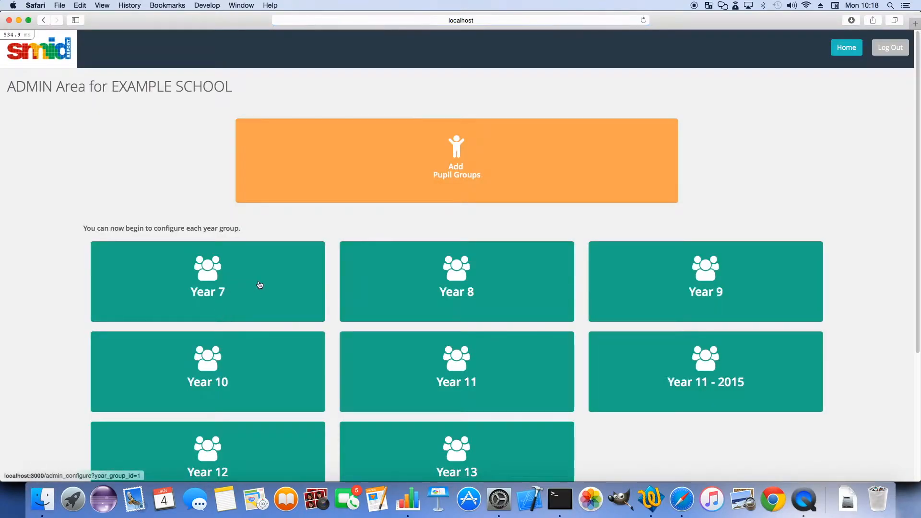
scroll(253, 284, down, 2)
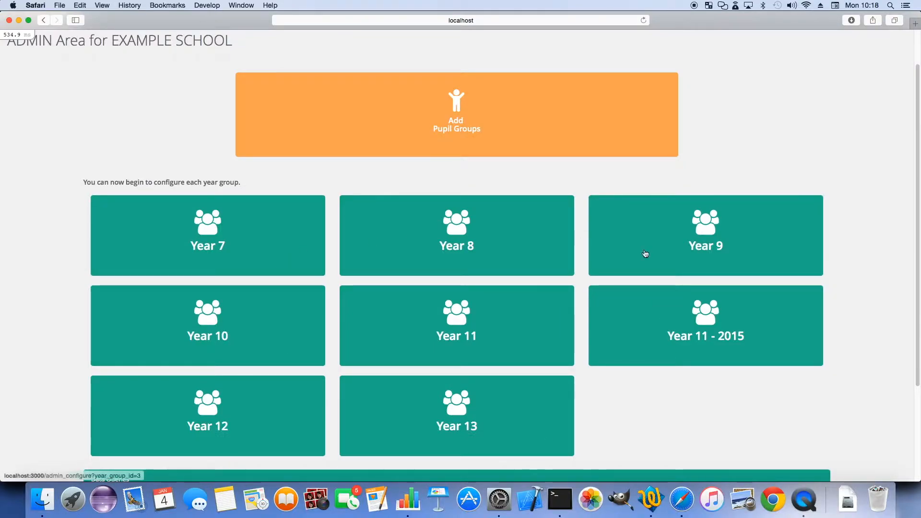
click(281, 330)
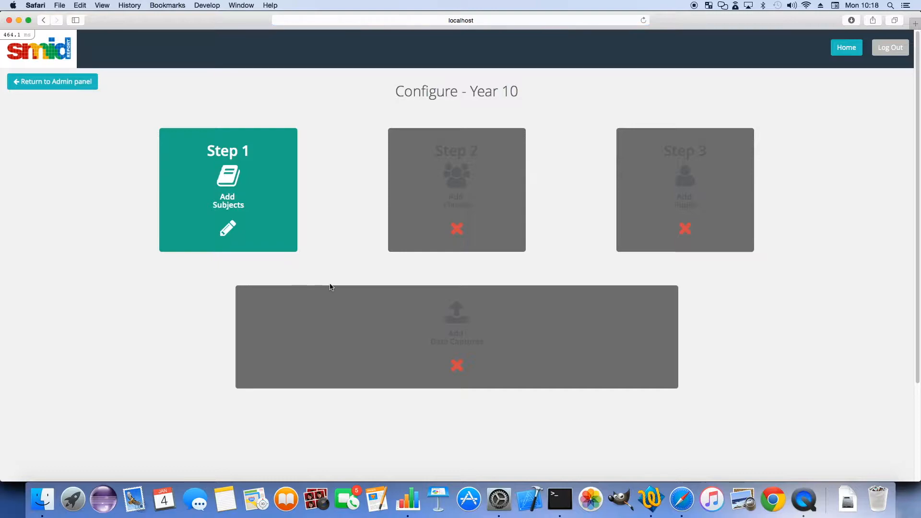
click(259, 210)
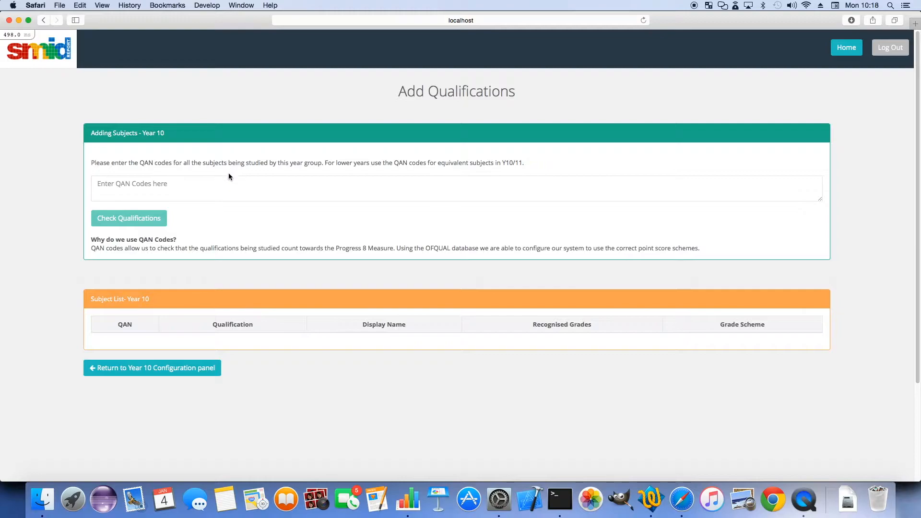
Switch to the qancodes spreadsheet in Numbers and copy the QAN codes in cells B2 to B13
click(178, 188)
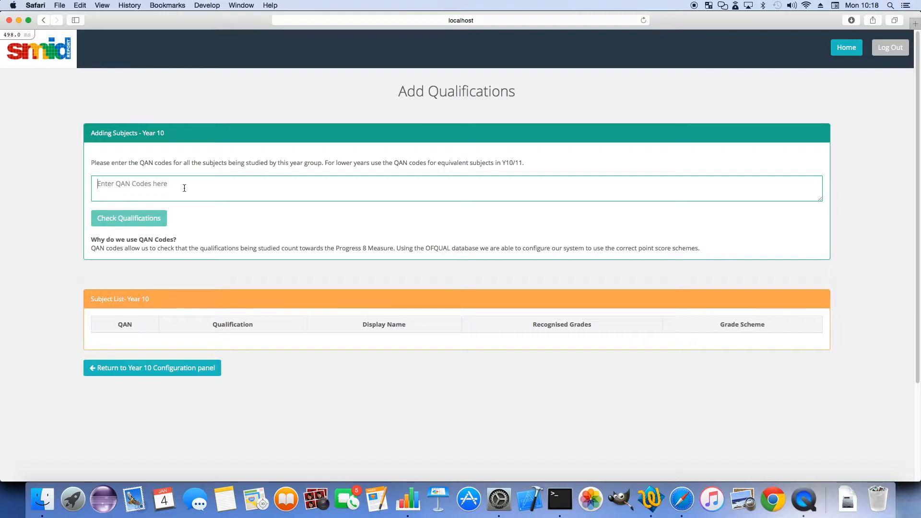
click(408, 500)
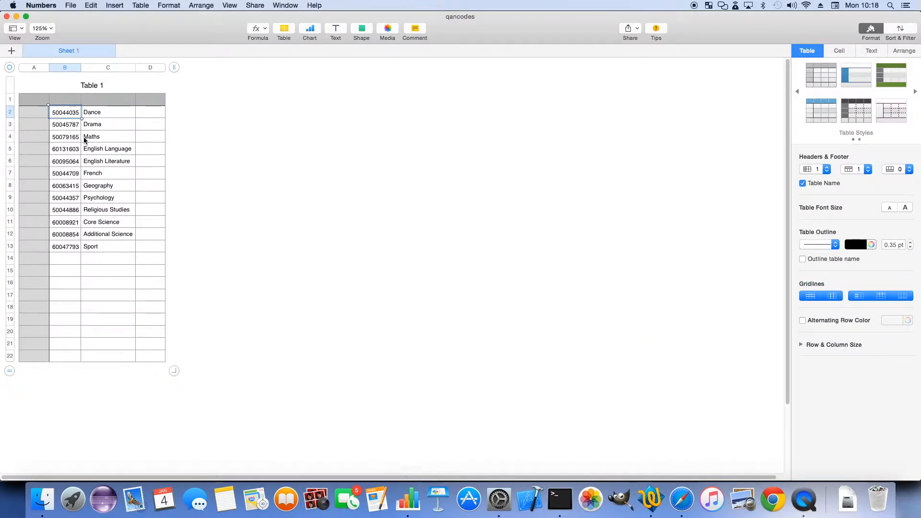
drag(68, 112, 82, 245)
right_click(69, 210)
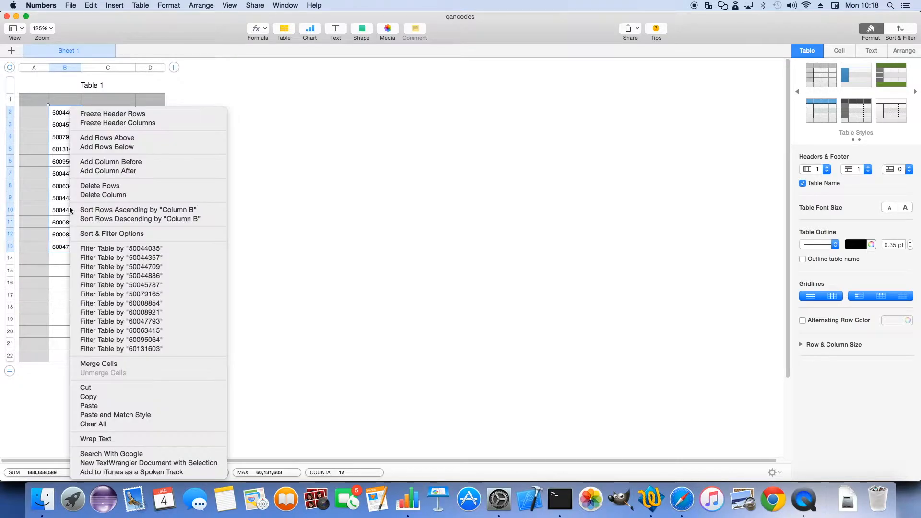
click(132, 401)
Switch back to Safari and paste the copied QAN codes into the Year 10 QAN code field
click(682, 499)
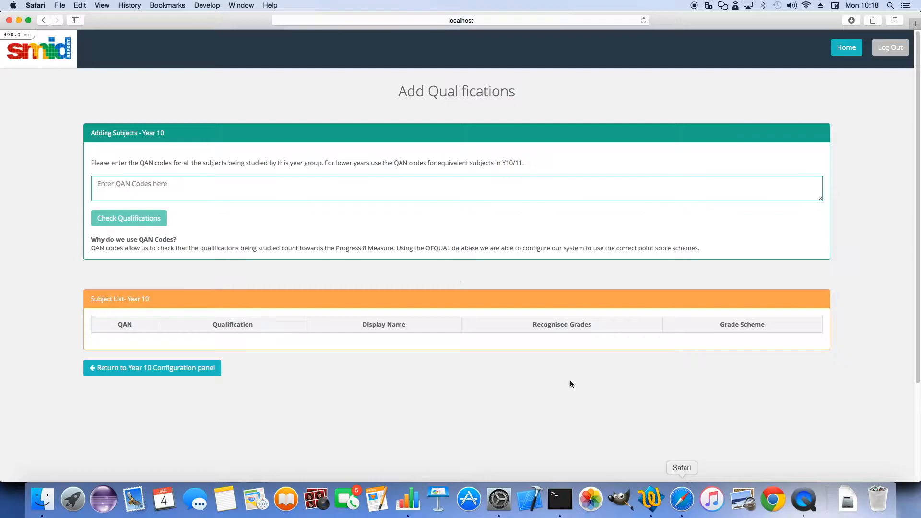
right_click(198, 183)
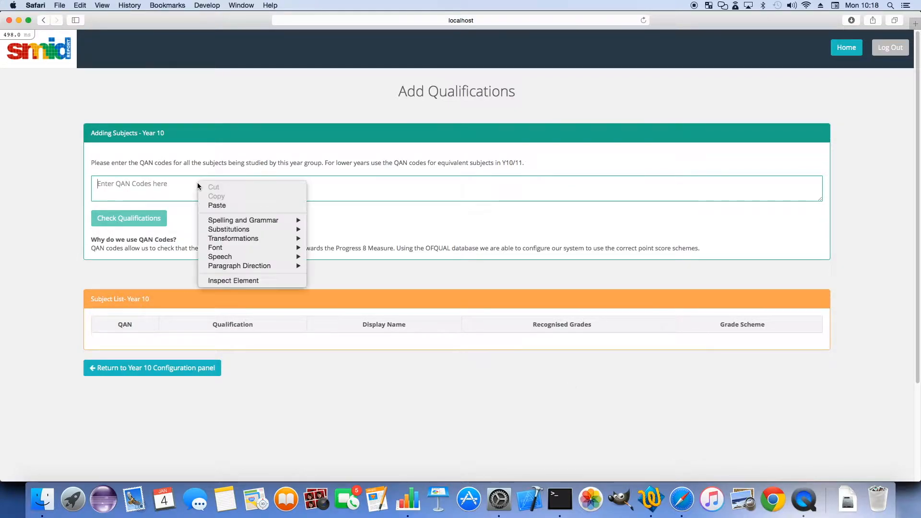
click(213, 203)
scroll(137, 182, up, 3)
scroll(136, 182, down, 8)
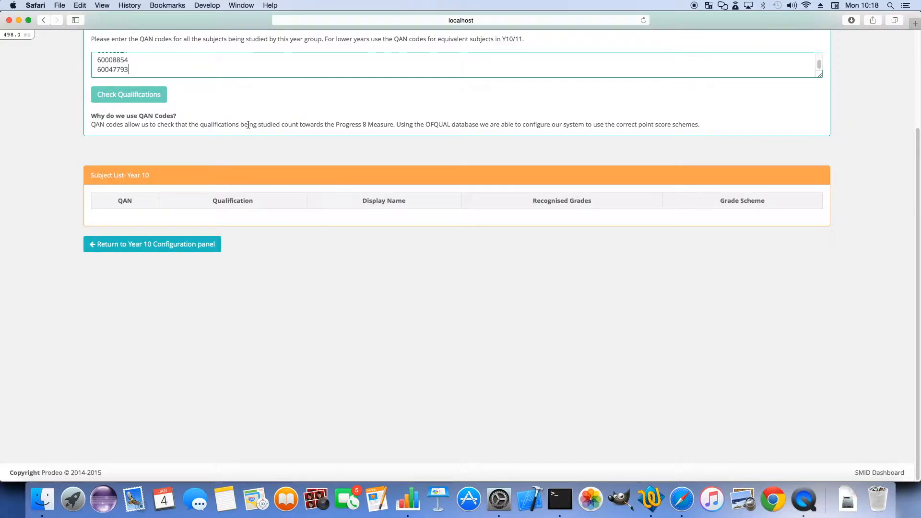
scroll(243, 123, up, 3)
scroll(152, 137, up, 2)
scroll(152, 137, down, 3)
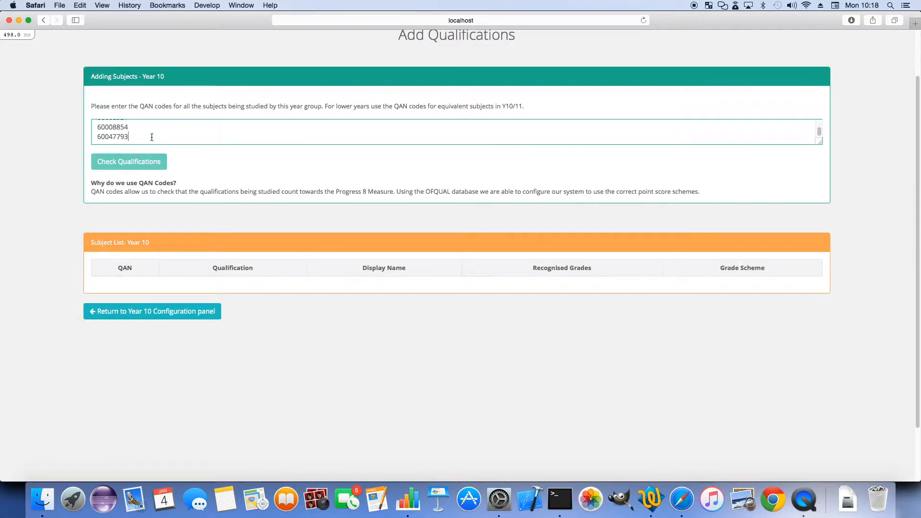
Add the invalid QAN code 689857678 on a new line below the pasted codes and check the qualifications
key(Return)
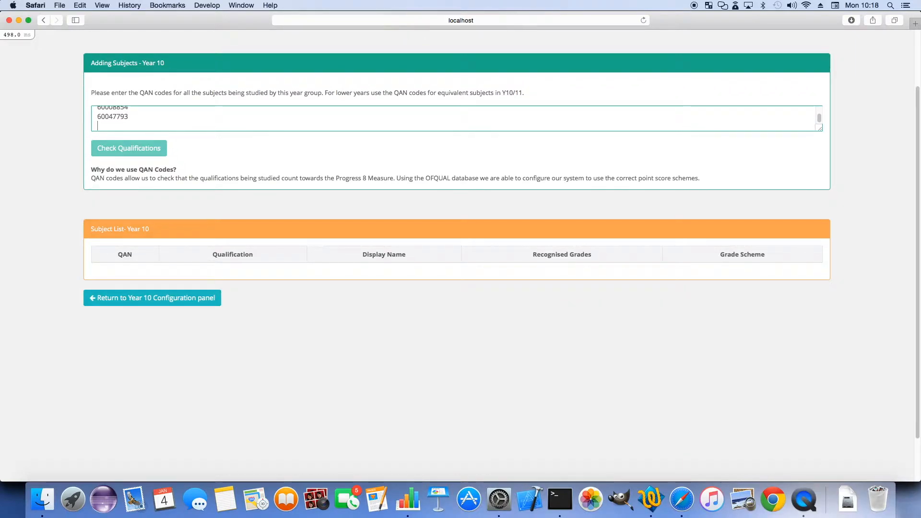
text(689857678)
click(223, 151)
click(138, 151)
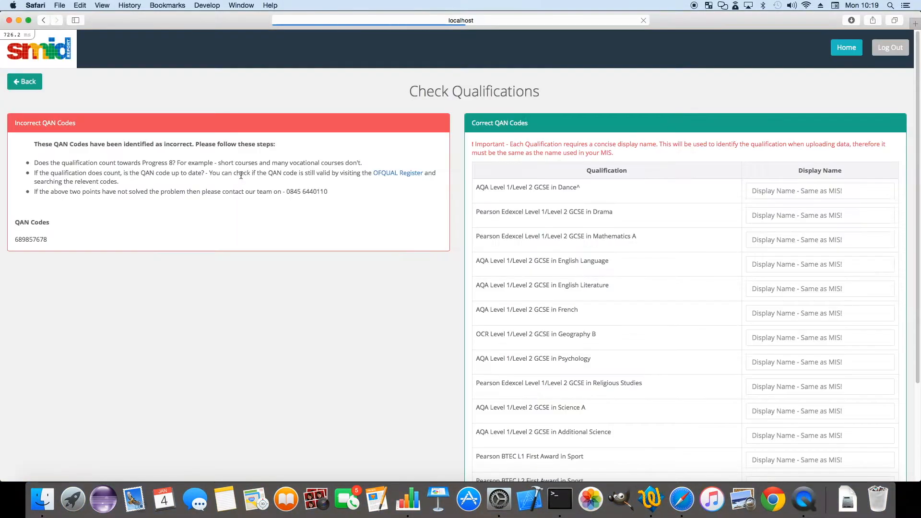
Enter the display names Dance, Drama, Maths and English Language for the first four qualifications
scroll(634, 192, down, 2)
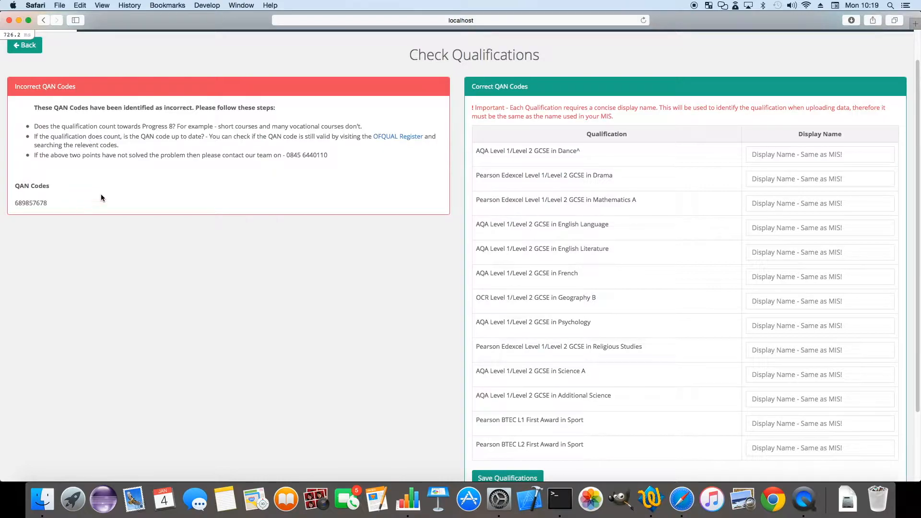
click(776, 155)
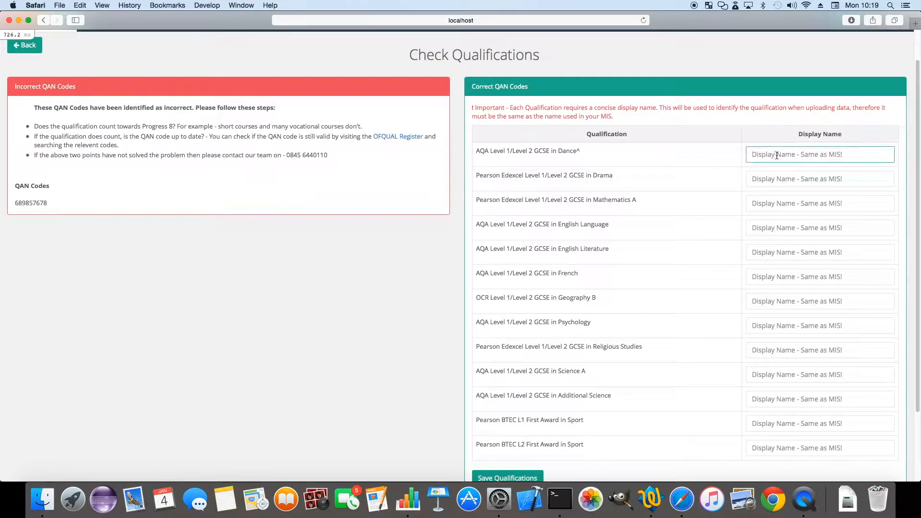
text(Dance)
key(Tab)
text(Drama)
key(Tab)
text(Ma)
key(Tab)
text(English)
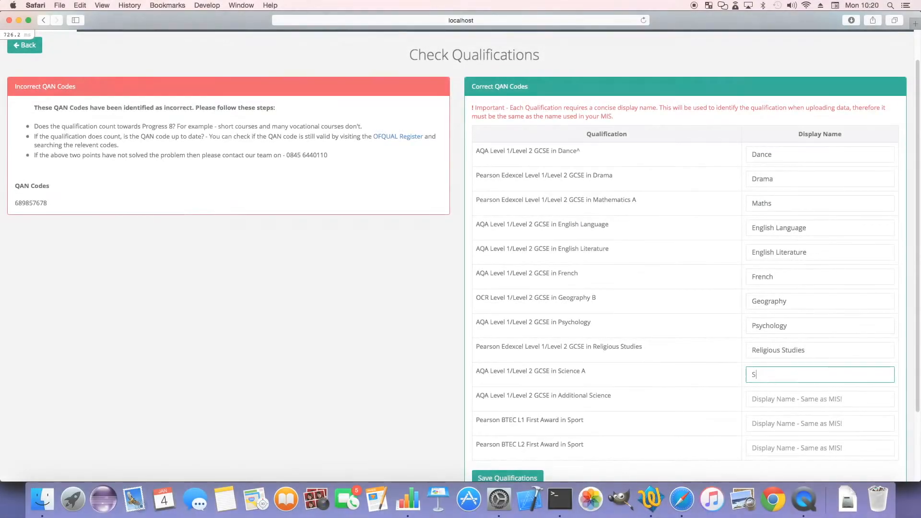
Set the display names of the Science A and Additional Science qualifications to Core Science and Additional Science
text(Ov)
key(BackSpace)
key(BackSpace)
text(ore Science)
key(Tab)
text(Addit)
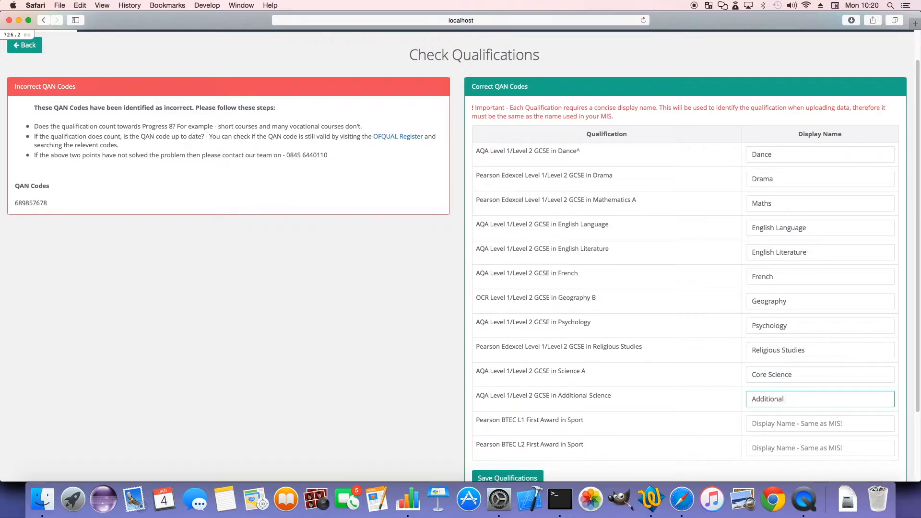
text(ional Science)
key(Tab)
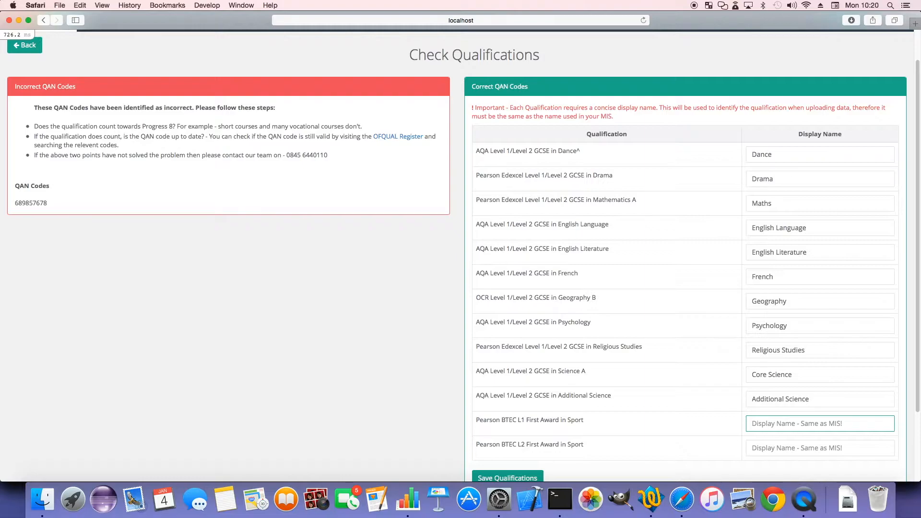
Leave the BTEC L1 Sport display name blank, set the BTEC L2 one to Sport, and save the qualifications
key(Tab)
key(Tab)
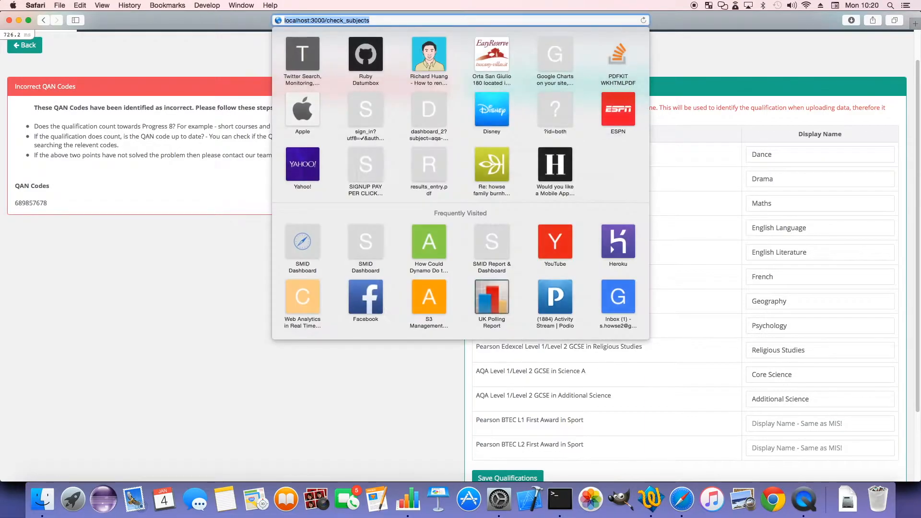
key(Escape)
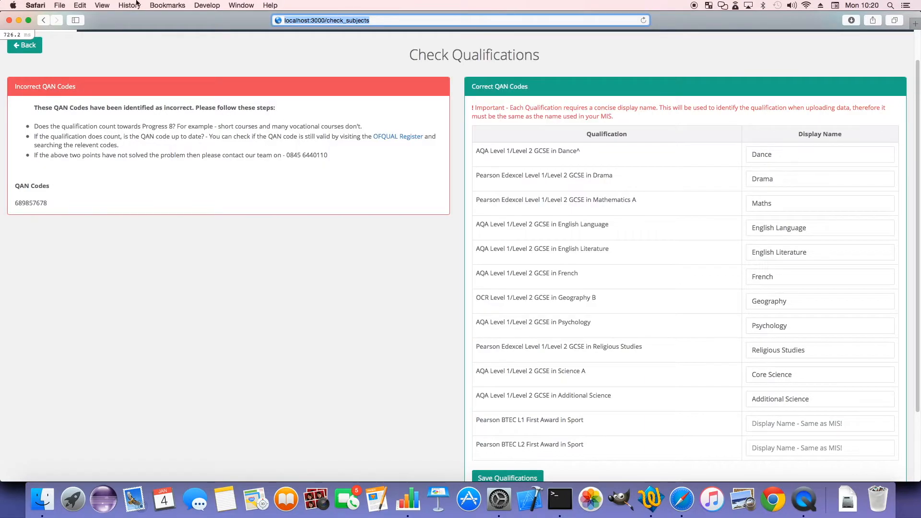
click(801, 452)
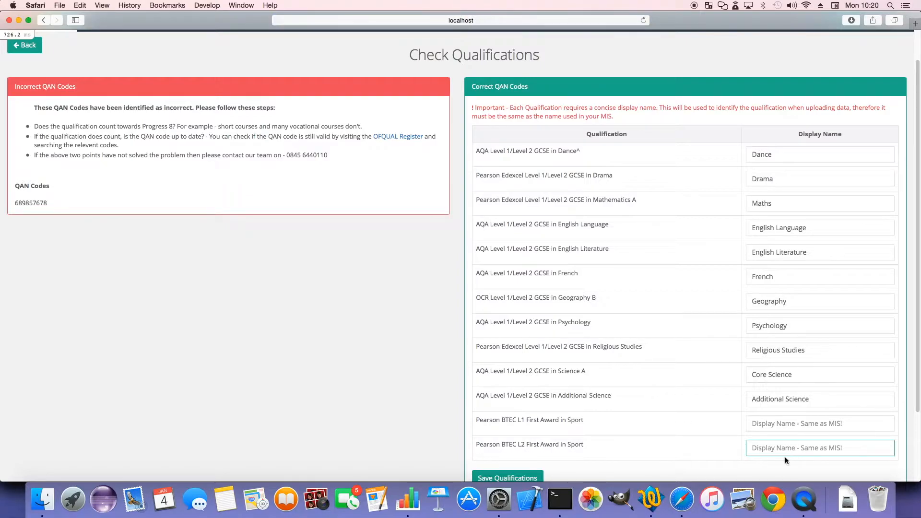
text(Sport)
scroll(496, 437, down, 1)
click(497, 454)
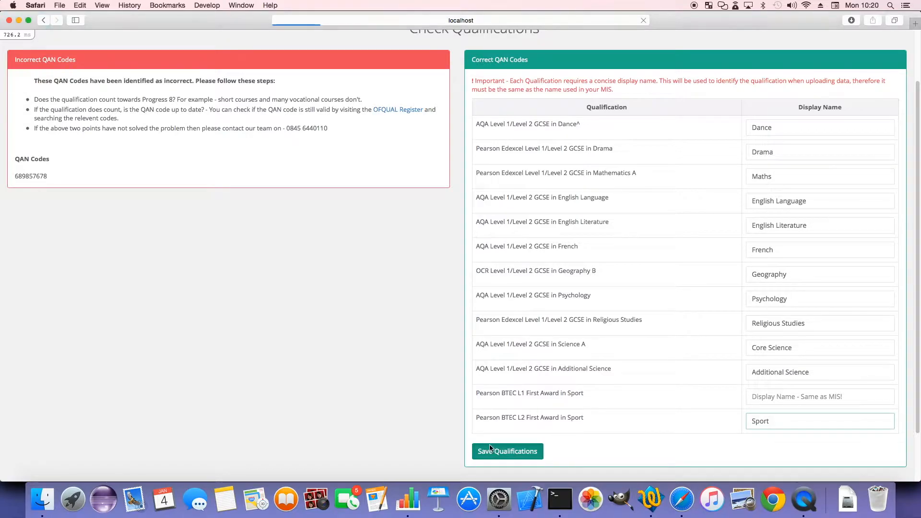
scroll(201, 147, down, 1)
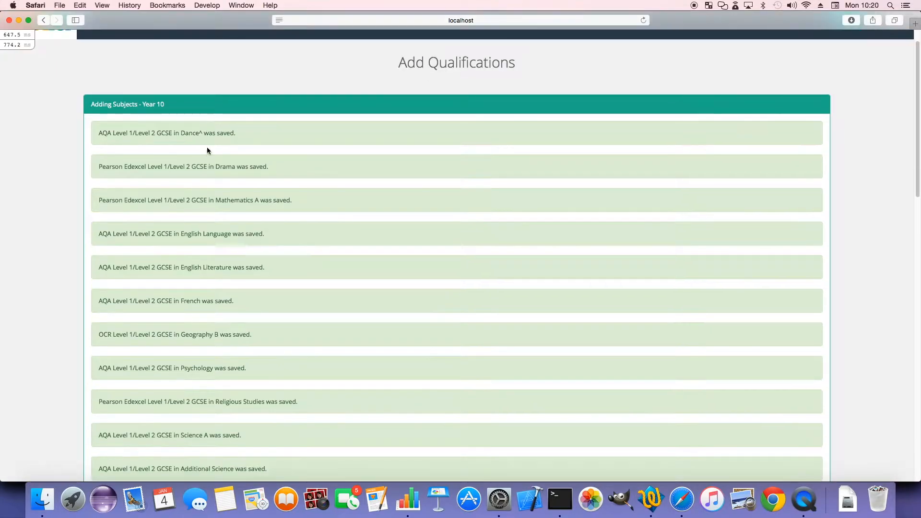
scroll(235, 220, down, 5)
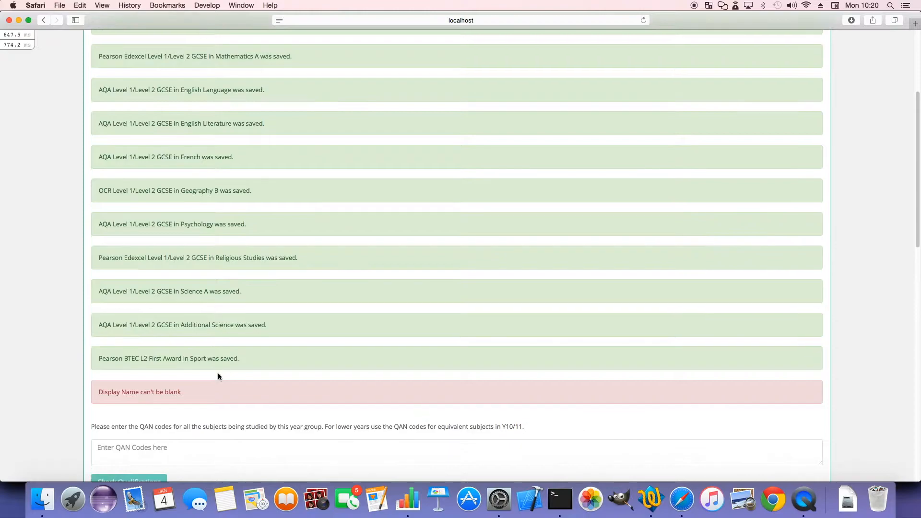
Review the save messages for the qualifications and the Year 10 subject list
scroll(140, 392, down, 1)
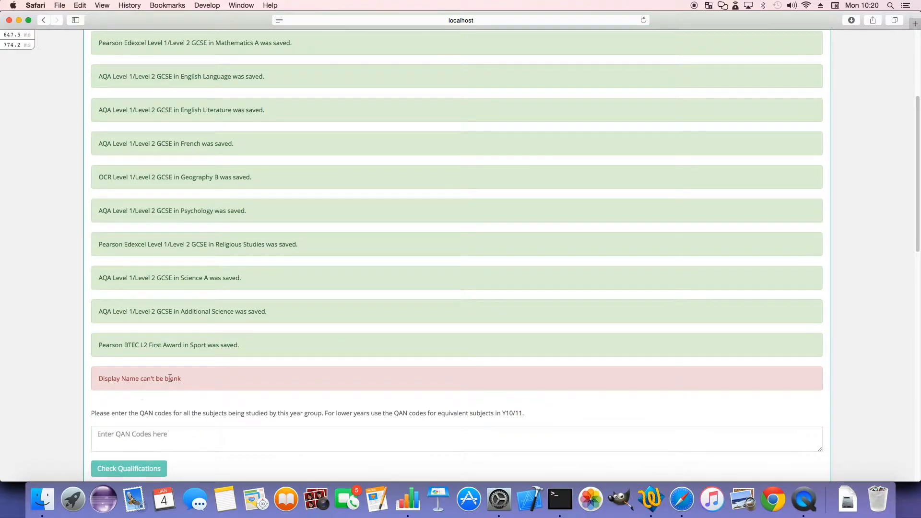
scroll(172, 381, down, 2)
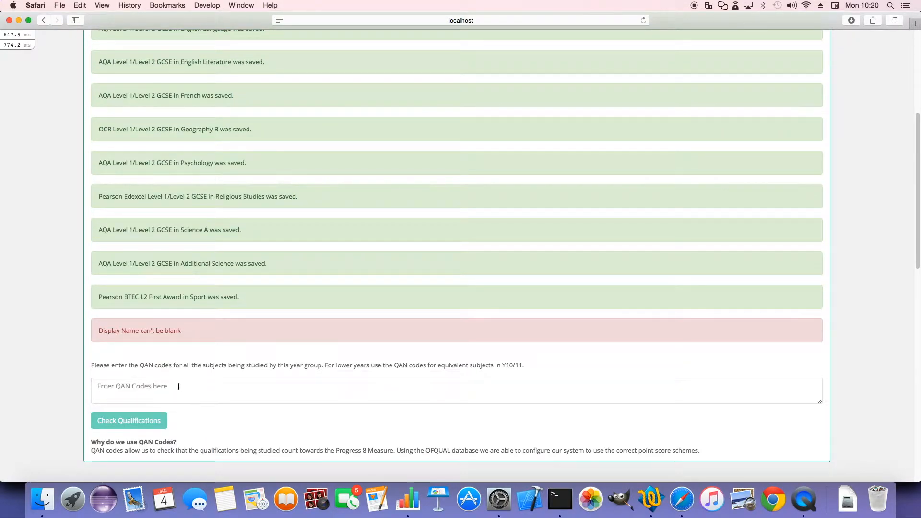
scroll(192, 384, down, 5)
scroll(208, 388, down, 5)
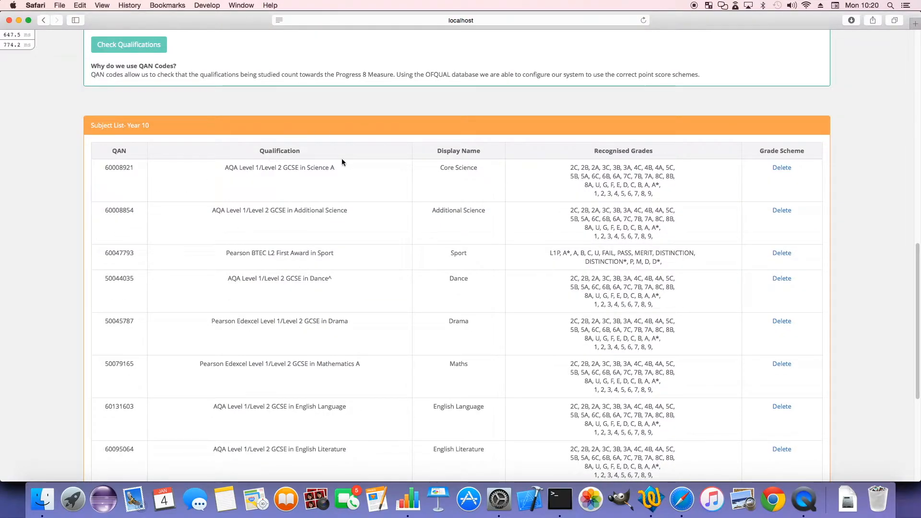
scroll(458, 197, down, 1)
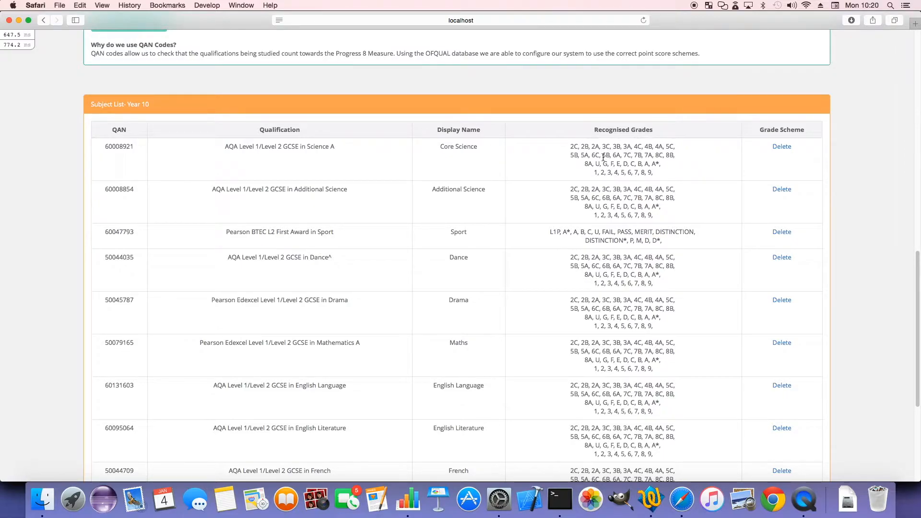
scroll(654, 171, down, 5)
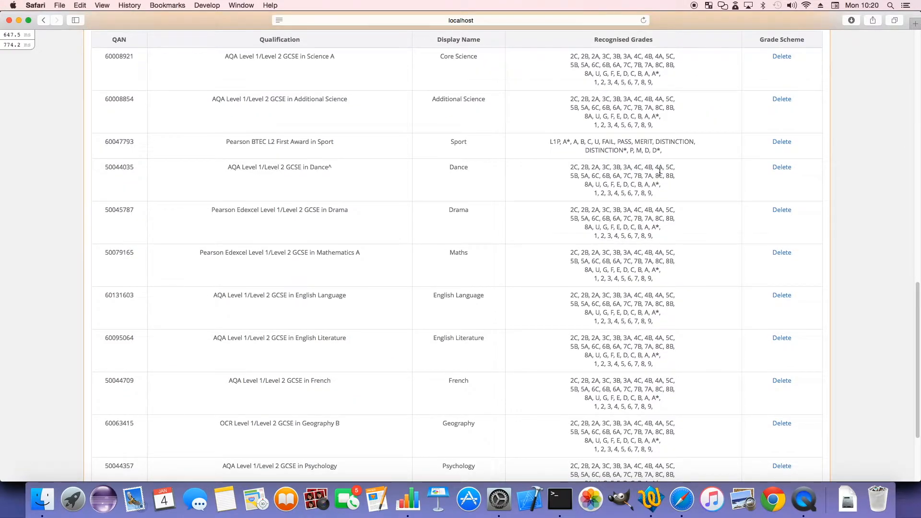
Examine the recognised grades listed for Core Science and BTEC Sport in the Year 10 subject list
scroll(653, 168, up, 3)
mouse_move(677, 111)
mouse_down()
mouse_move(589, 107)
mouse_move(585, 124)
mouse_move(687, 123)
mouse_up()
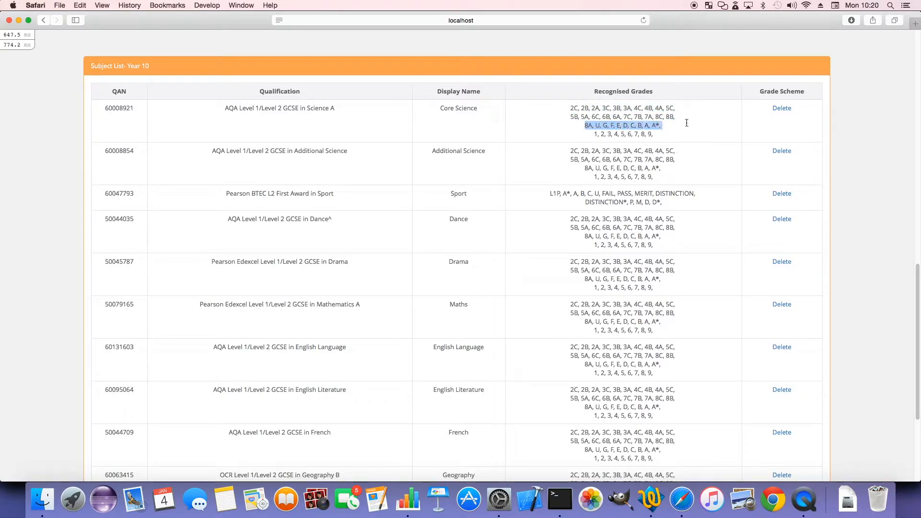
drag(598, 135, 682, 137)
scroll(689, 164, down, 3)
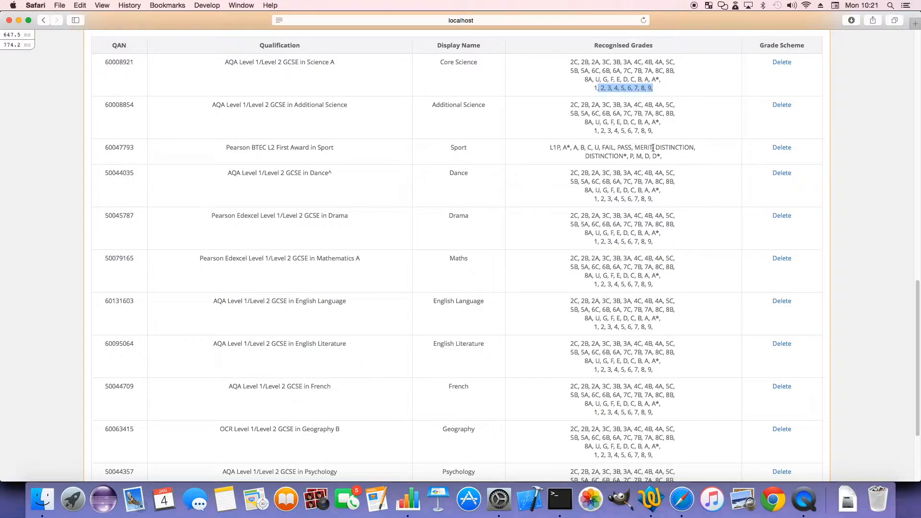
drag(551, 147, 671, 157)
click(670, 157)
double_click(556, 148)
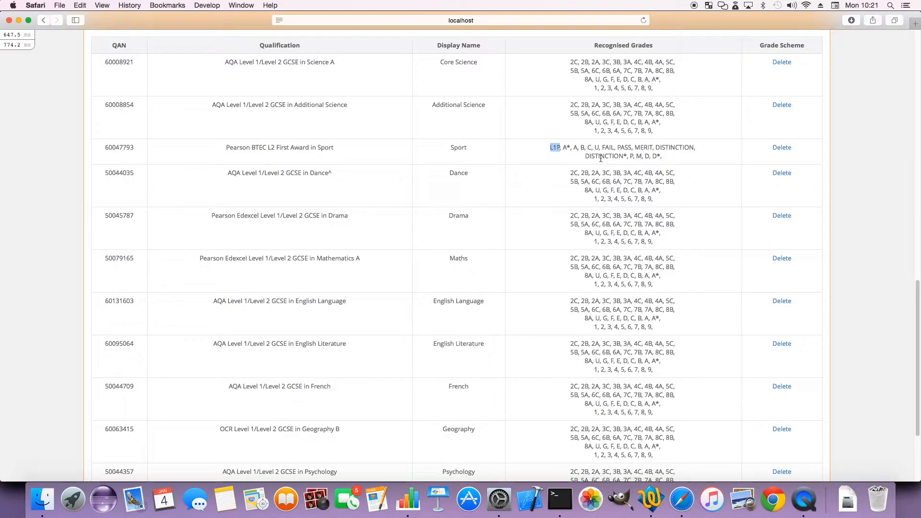
scroll(641, 213, up, 5)
scroll(640, 213, down, 9)
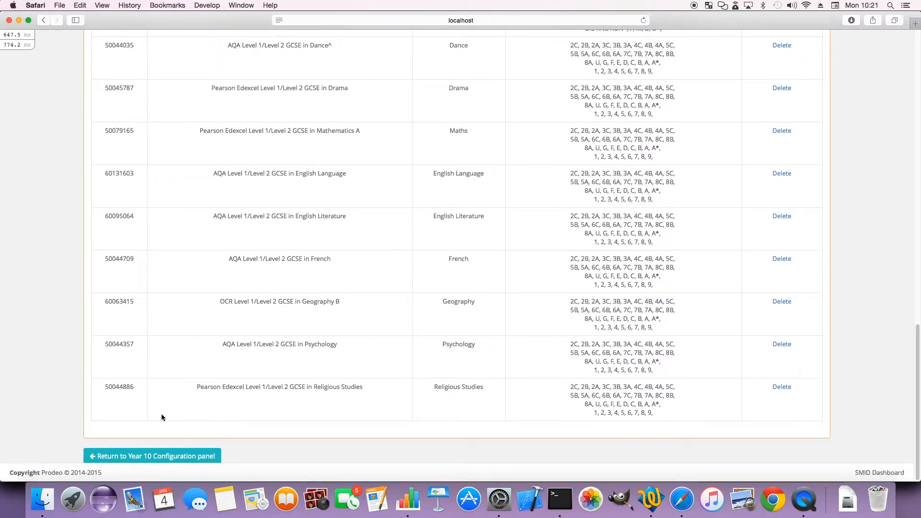
Return to the Year 10 configuration panel and open Add Classes to review the horizontal and vertical class list formats
click(153, 456)
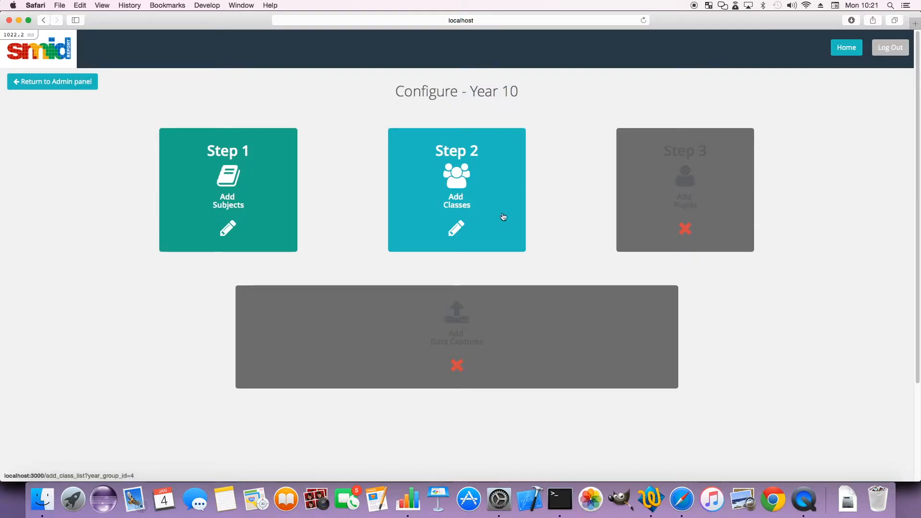
click(487, 192)
scroll(456, 192, down, 3)
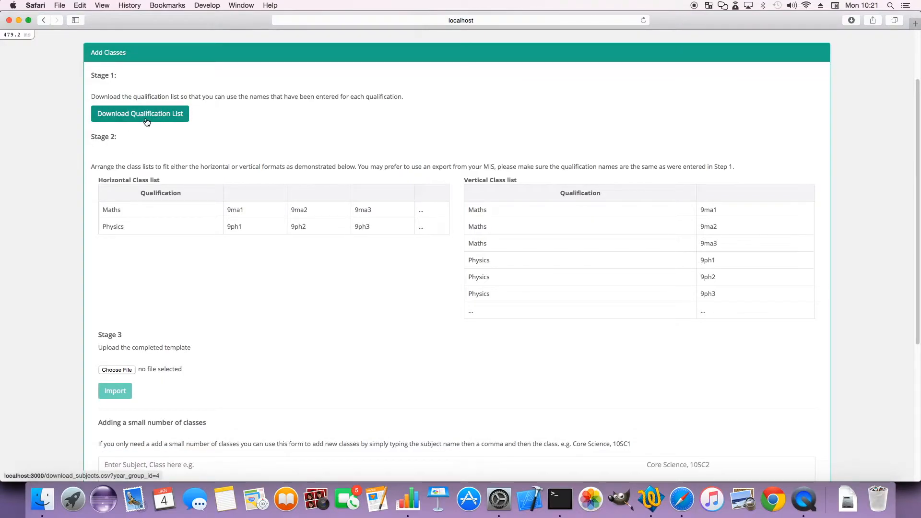
scroll(145, 119, down, 1)
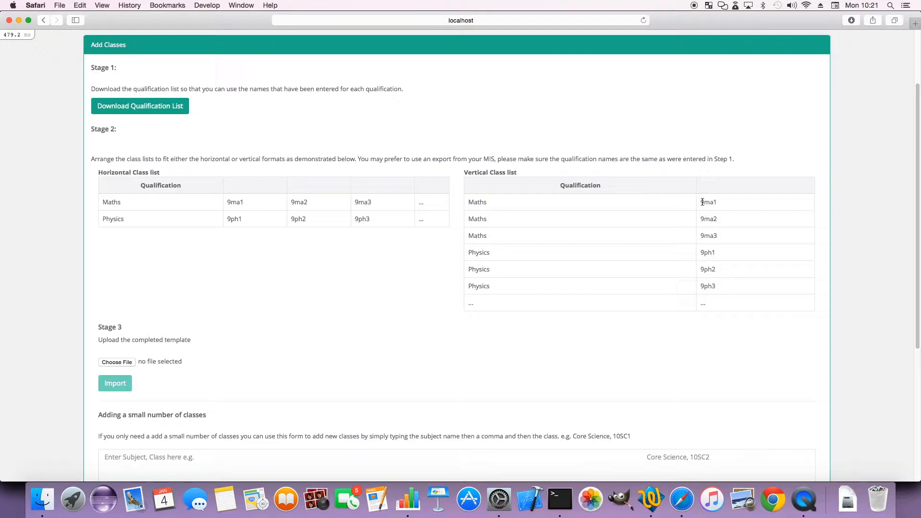
scroll(565, 246, down, 2)
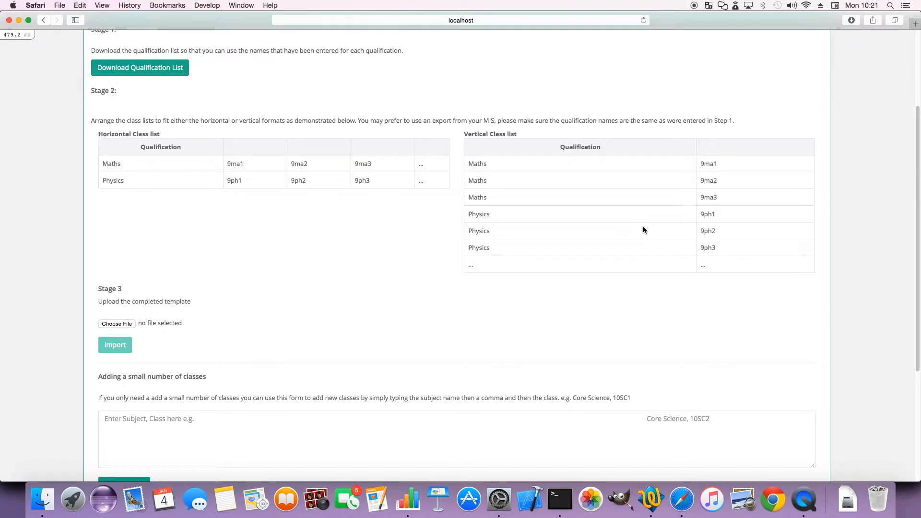
Switch to Numbers and bring up the Test Class List document to review its layout
click(415, 501)
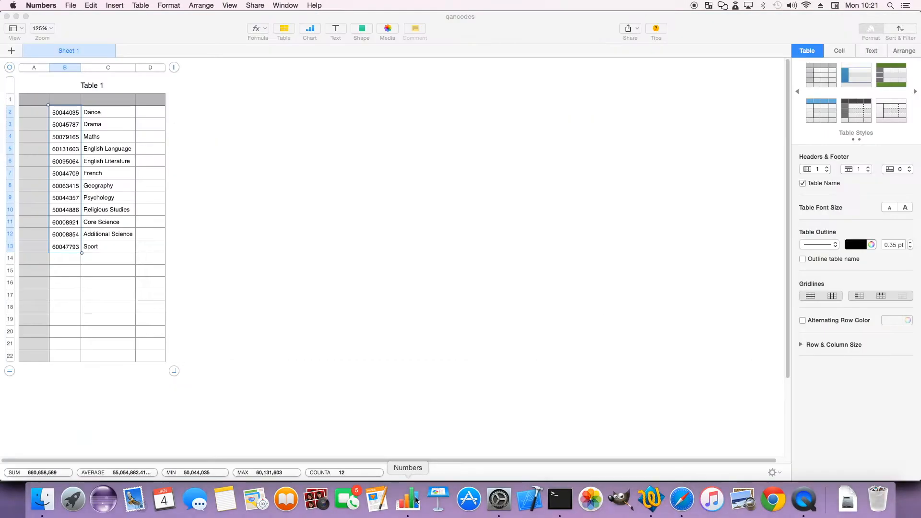
click(286, 6)
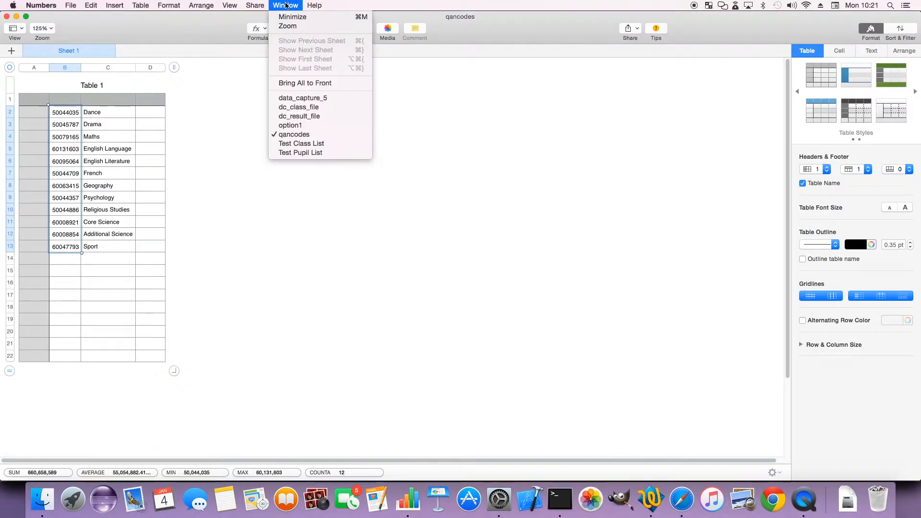
click(312, 145)
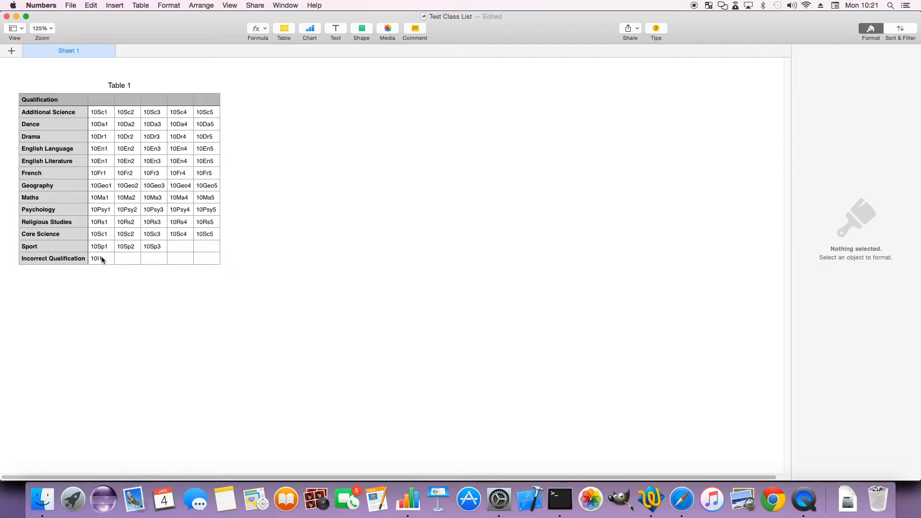
Back in Safari, choose the Test Class List file from the data_example folder as the completed template and import it
click(682, 499)
scroll(158, 228, down, 1)
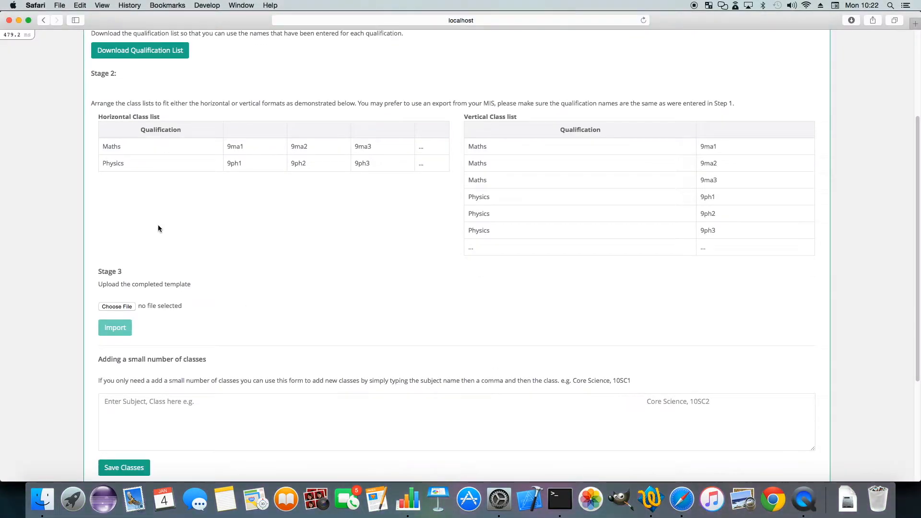
click(111, 307)
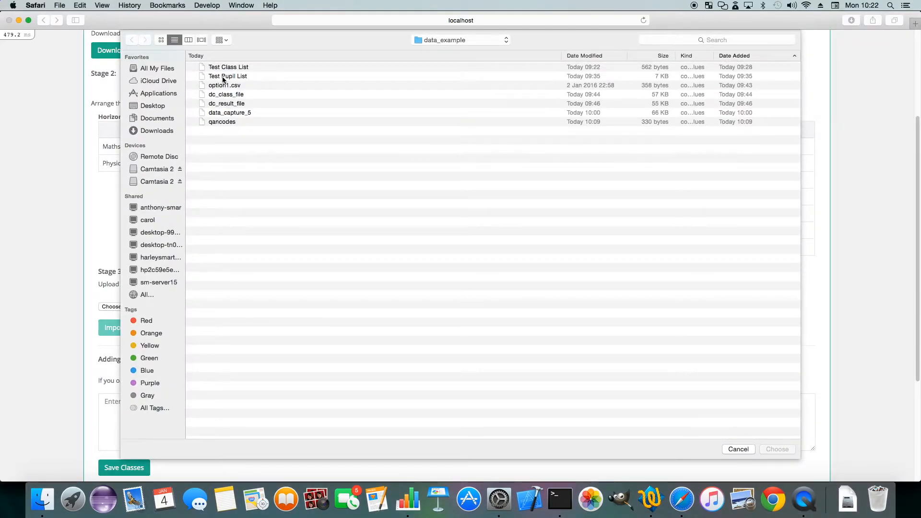
click(223, 68)
click(787, 448)
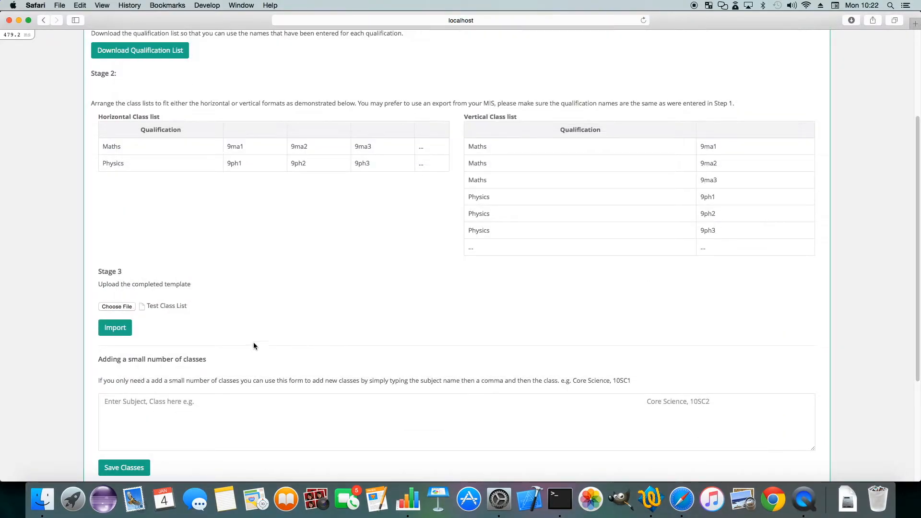
click(118, 334)
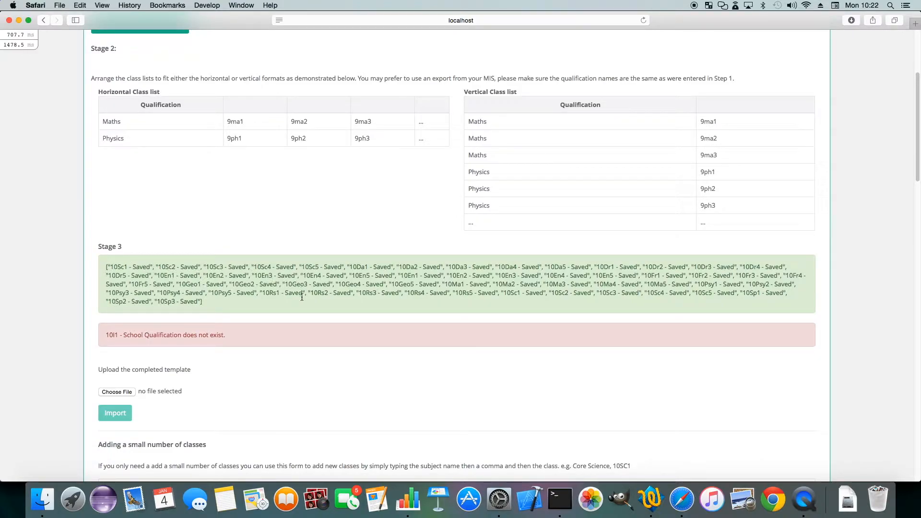
Review the class import messages and the Year 10 list of classes with their qualifications
scroll(180, 352, down, 1)
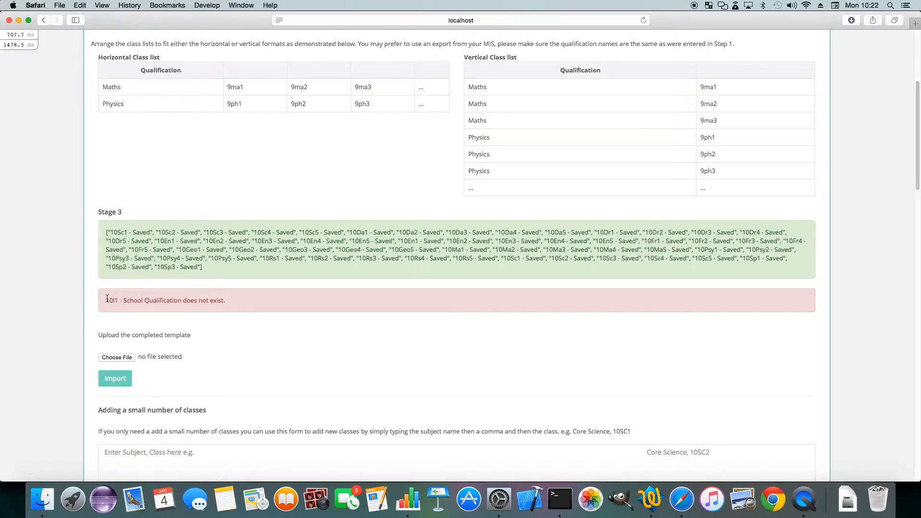
scroll(180, 310, down, 2)
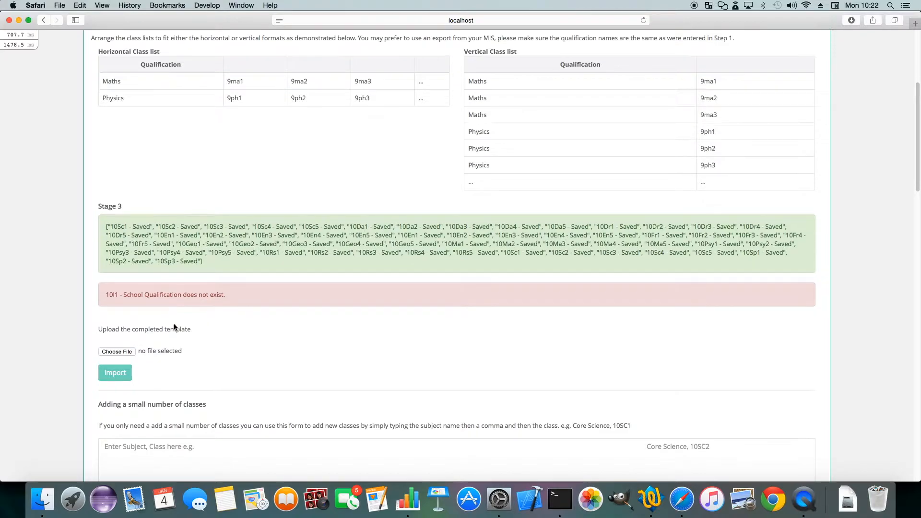
scroll(198, 352, down, 10)
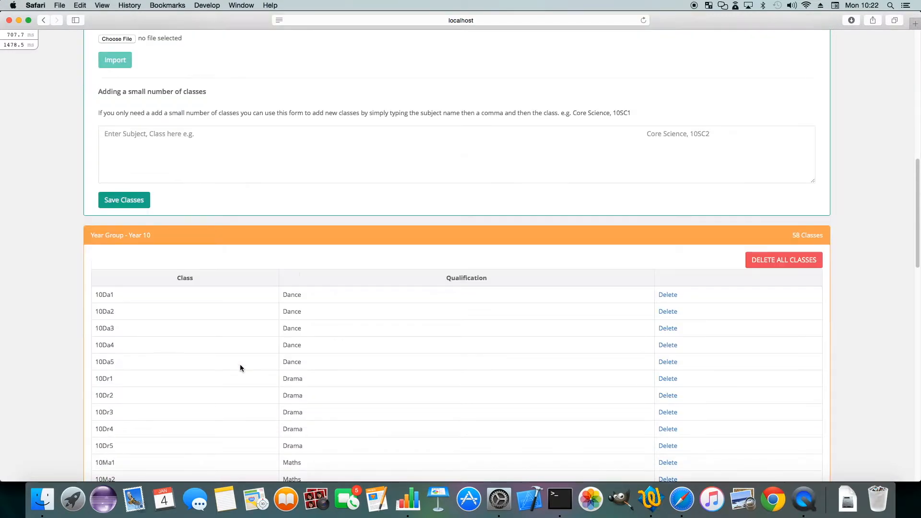
scroll(288, 300, down, 1)
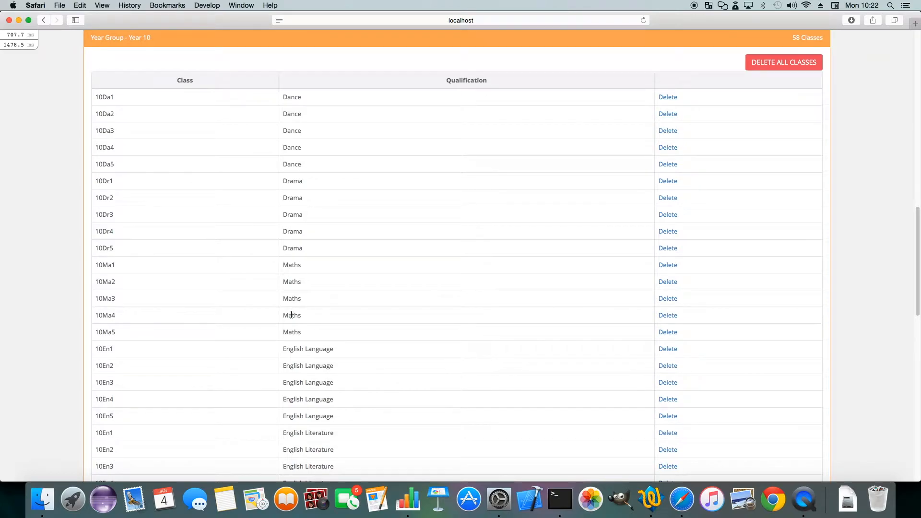
scroll(291, 315, up, 6)
scroll(291, 316, up, 2)
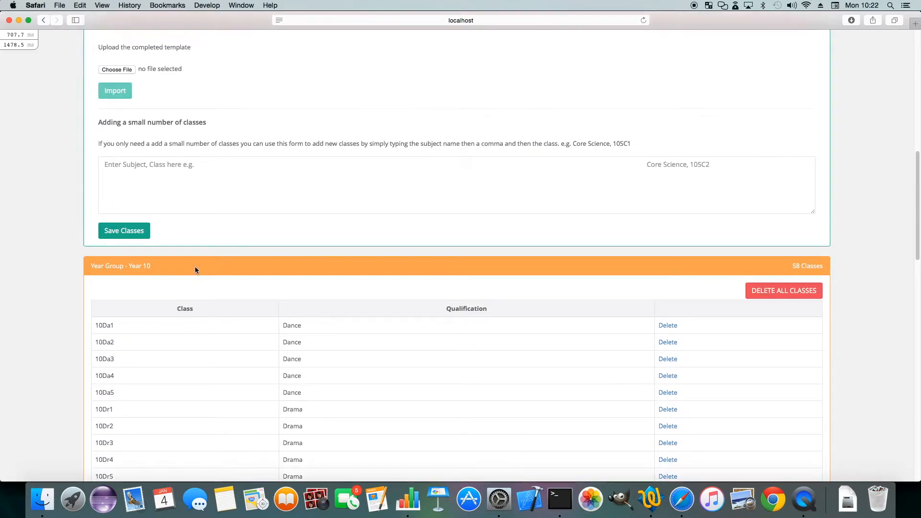
click(132, 165)
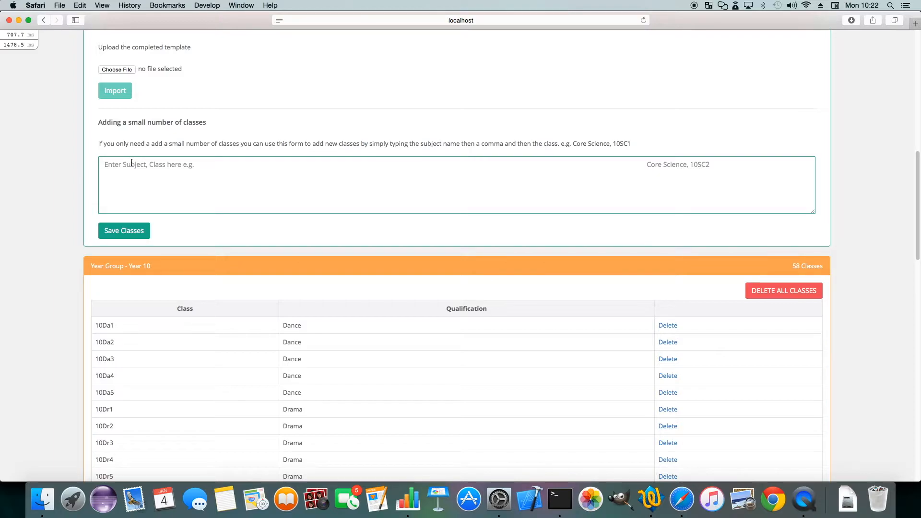
text(Eng)
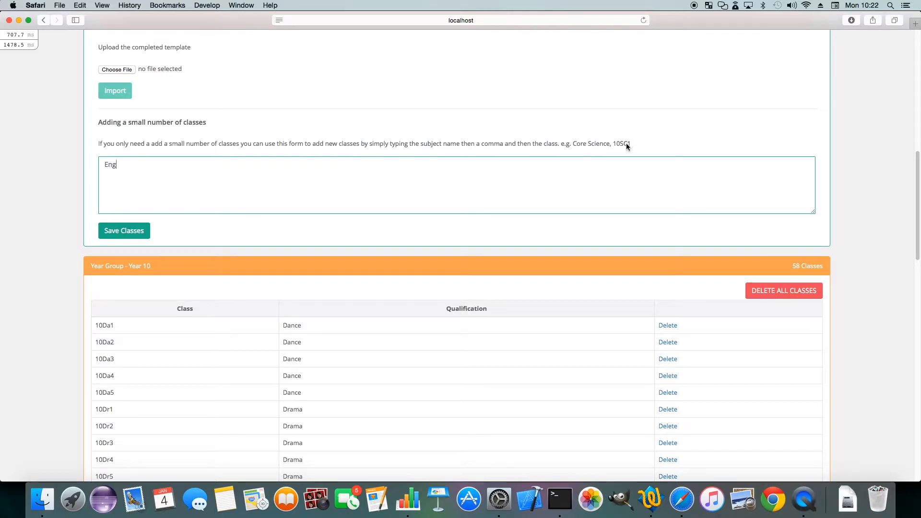
drag(572, 142, 633, 144)
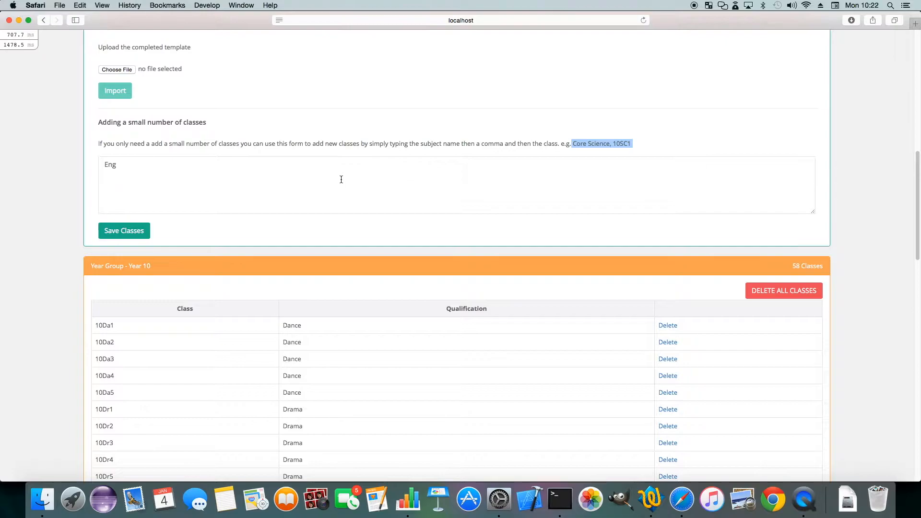
scroll(338, 178, up, 6)
scroll(337, 180, up, 4)
click(50, 85)
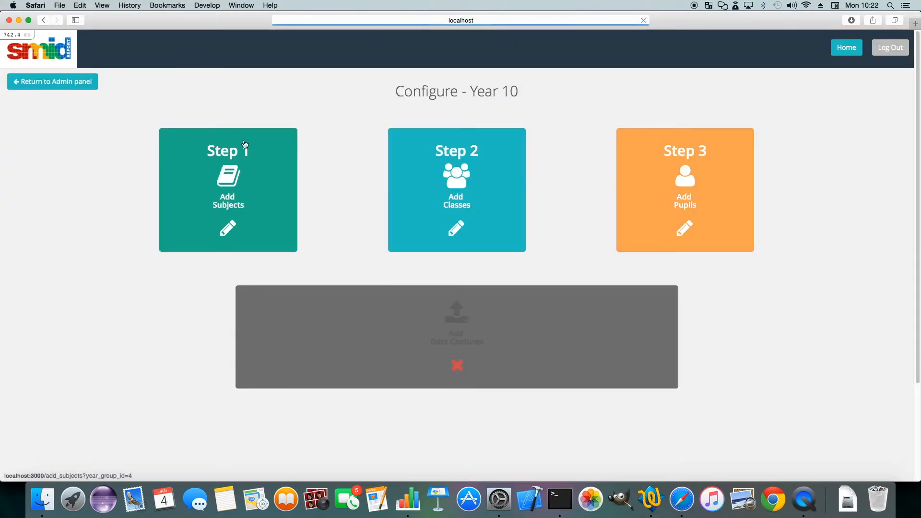
click(422, 193)
scroll(350, 228, down, 10)
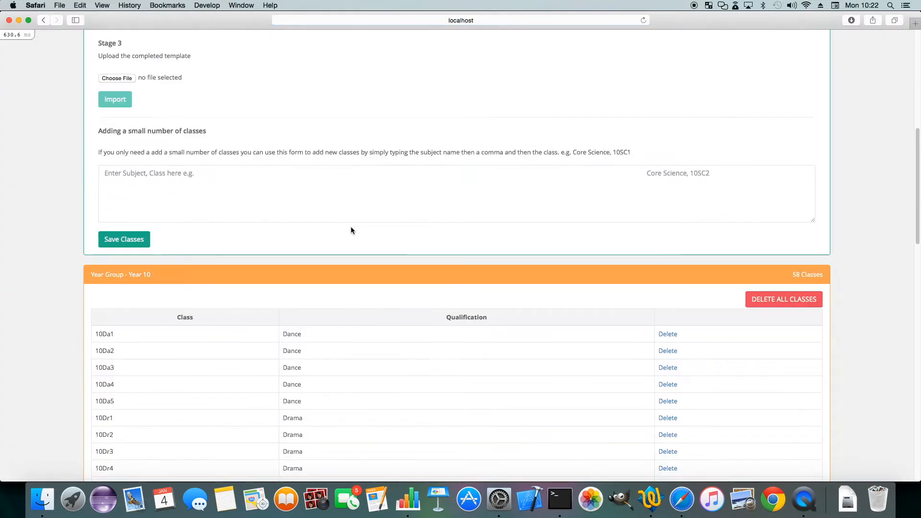
Look through the Year 10 class list and open the name of the Dance class 10Da1 for editing
scroll(379, 228, down, 3)
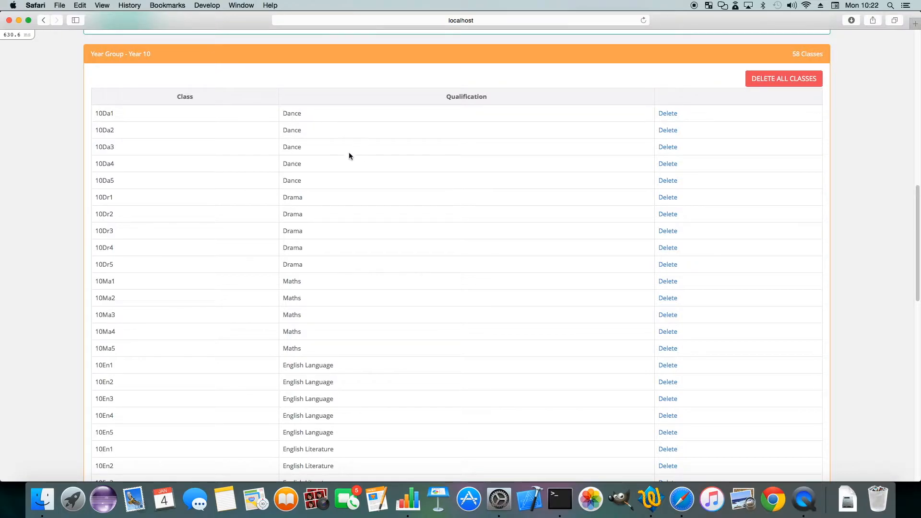
scroll(294, 114, down, 1)
scroll(293, 114, up, 1)
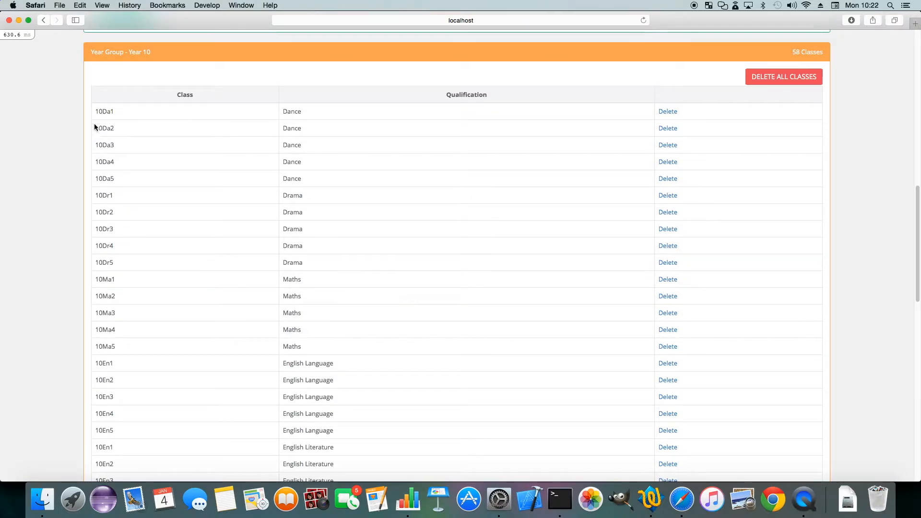
click(107, 113)
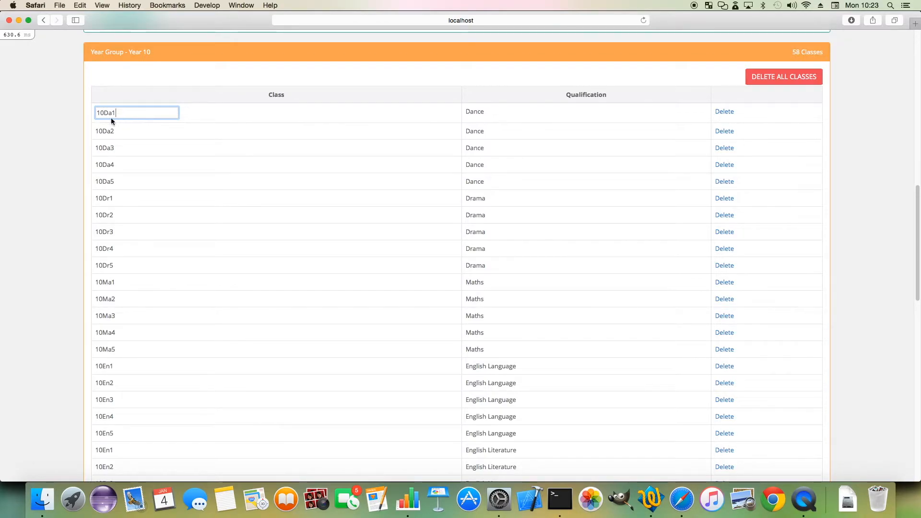
click(68, 112)
Leave the class setup and return to the Year 10 configuration panel
scroll(72, 107, up, 15)
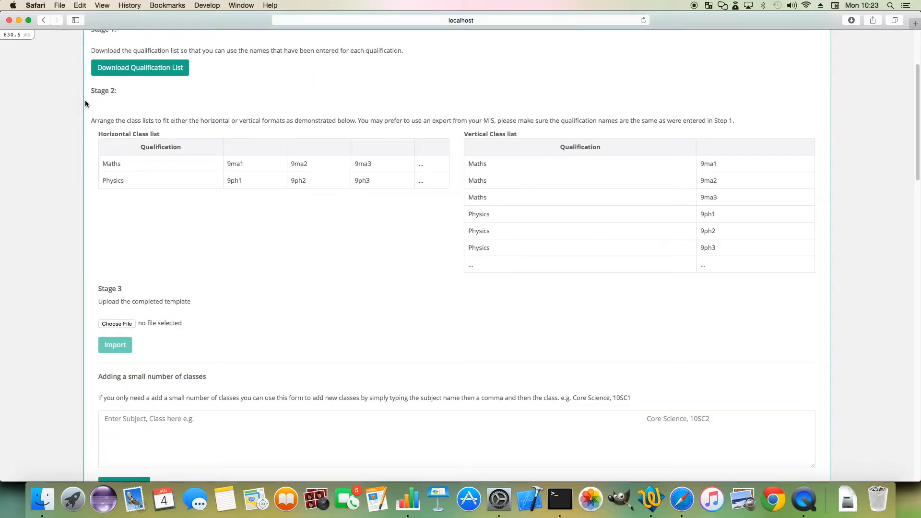
click(69, 89)
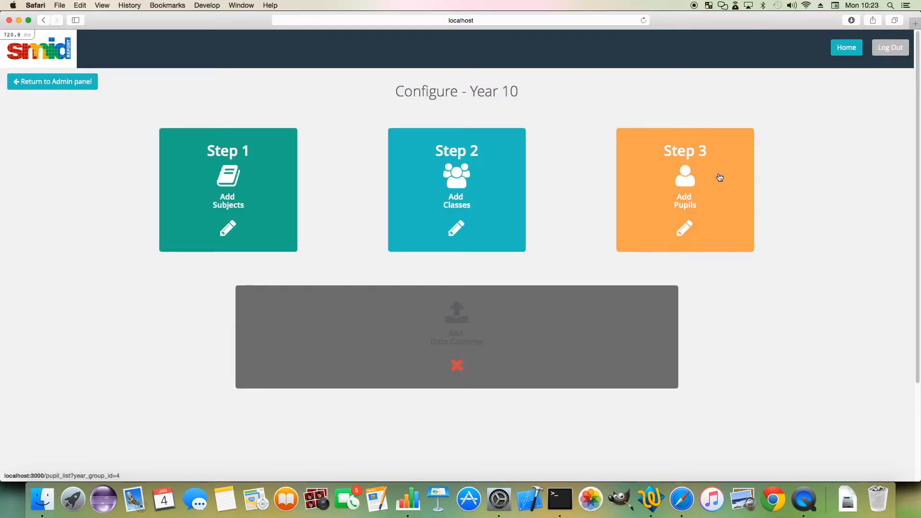
Open the Add Pupils setup for Year 10 and read the template's column rules from Code through School Groups
click(714, 177)
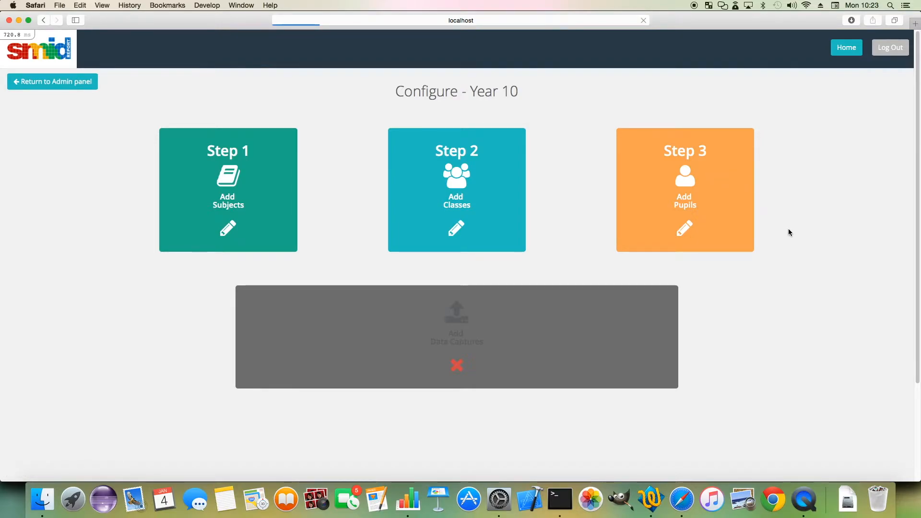
scroll(757, 215, down, 5)
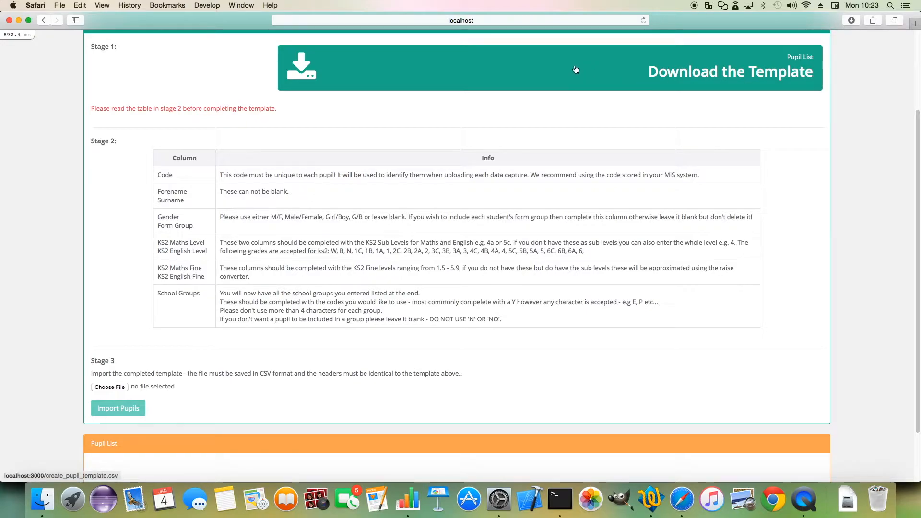
drag(158, 172, 218, 201)
scroll(219, 202, down, 1)
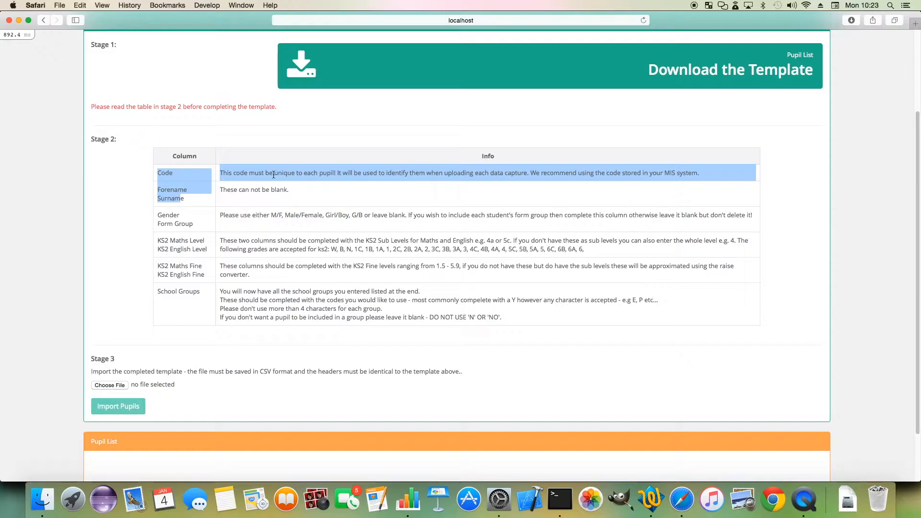
click(629, 180)
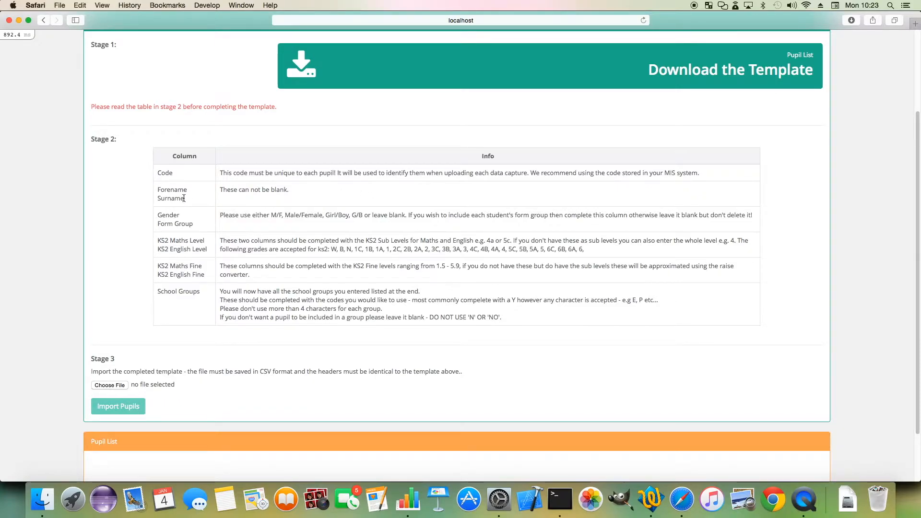
scroll(184, 198, down, 1)
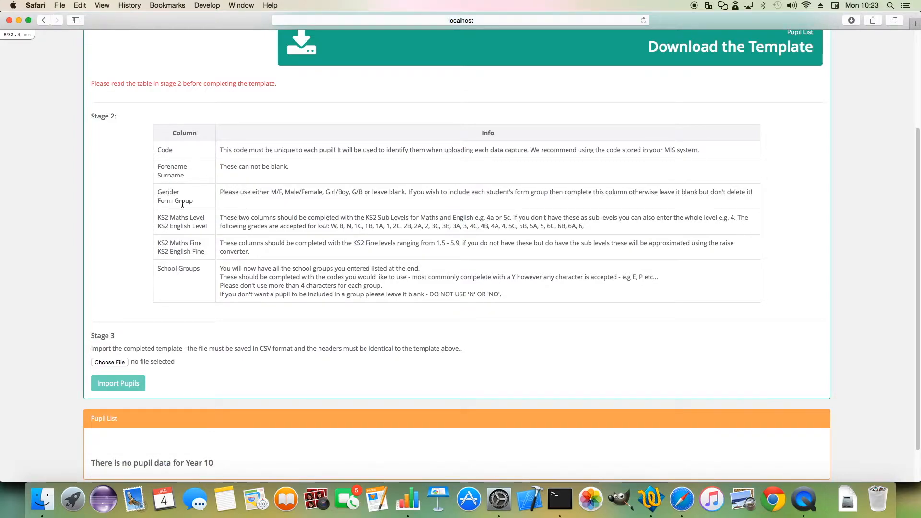
scroll(179, 192, down, 2)
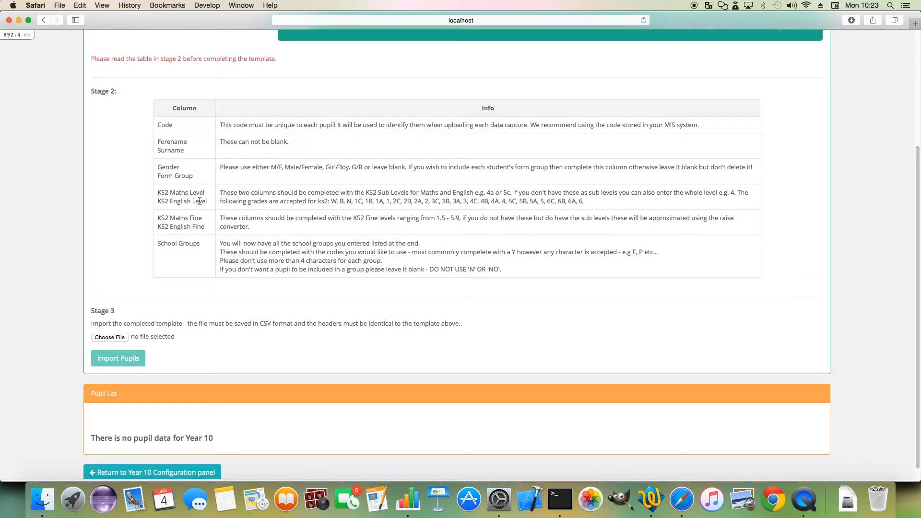
drag(338, 201, 561, 201)
click(94, 226)
drag(156, 243, 211, 243)
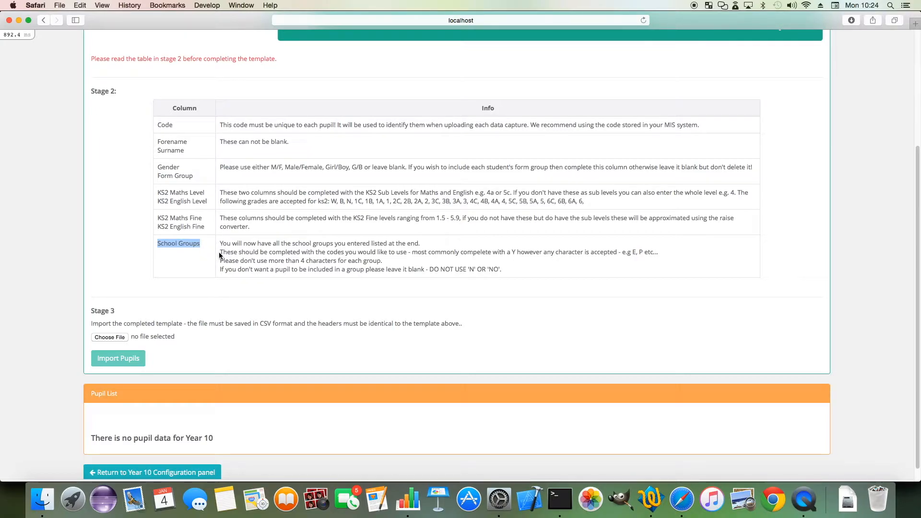
scroll(223, 252, down, 2)
Switch to Numbers, bring up the Test Pupil List and examine its KS2 Maths Fine, PP and SEN columns
click(408, 499)
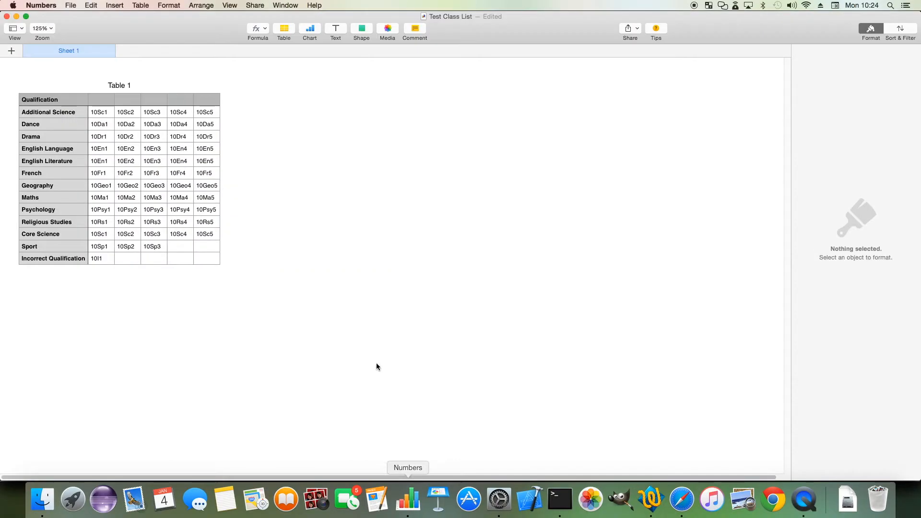
click(285, 8)
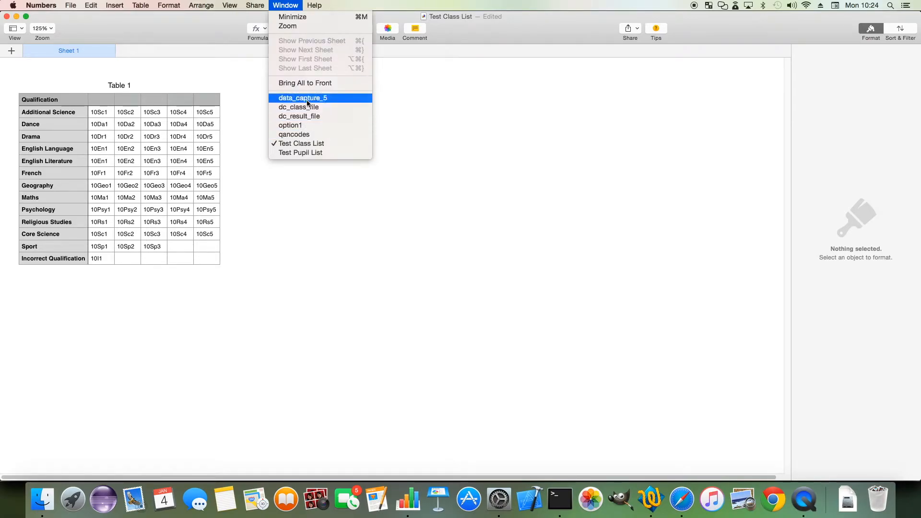
click(312, 153)
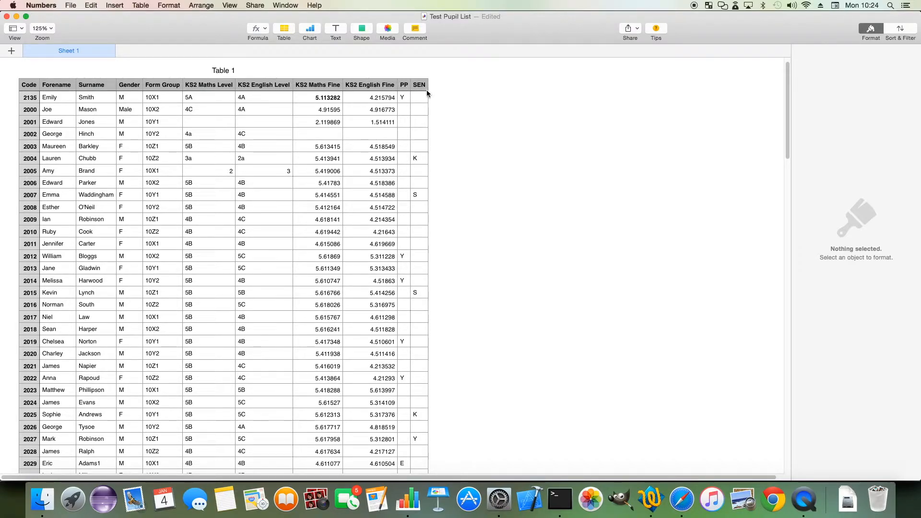
drag(328, 101, 330, 187)
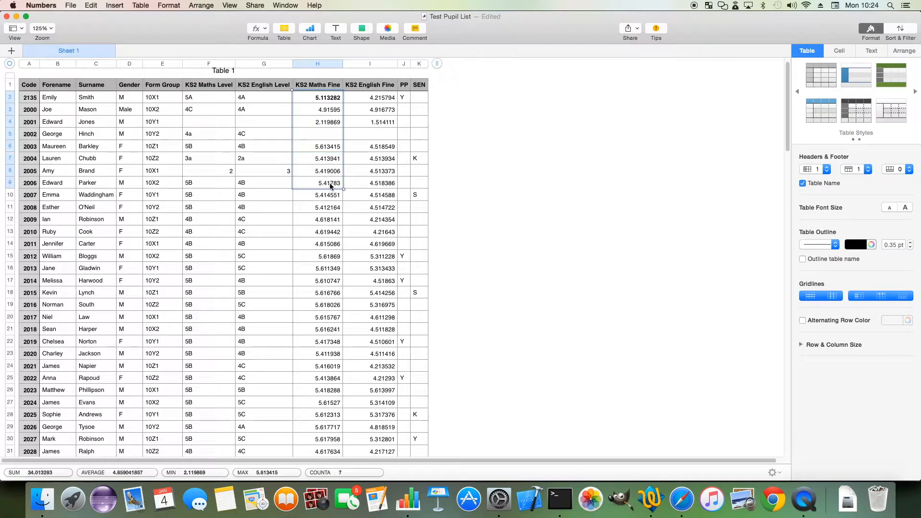
click(324, 188)
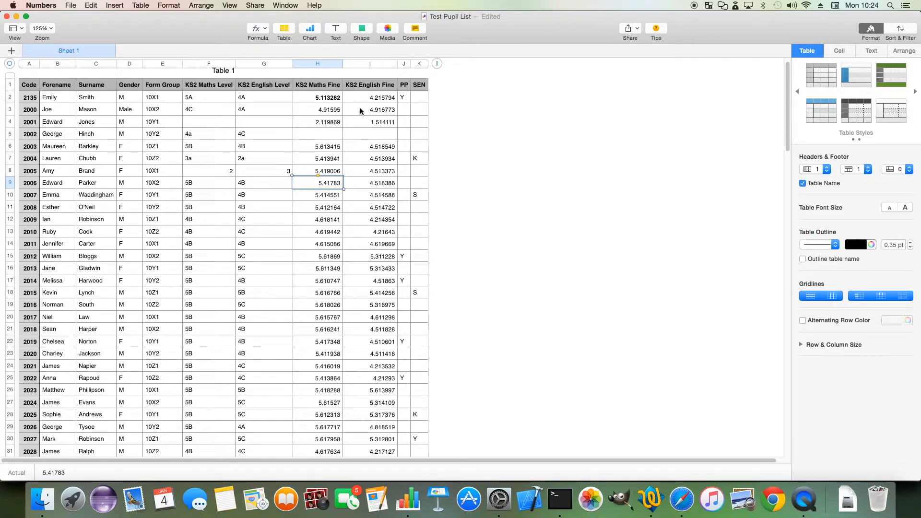
click(406, 99)
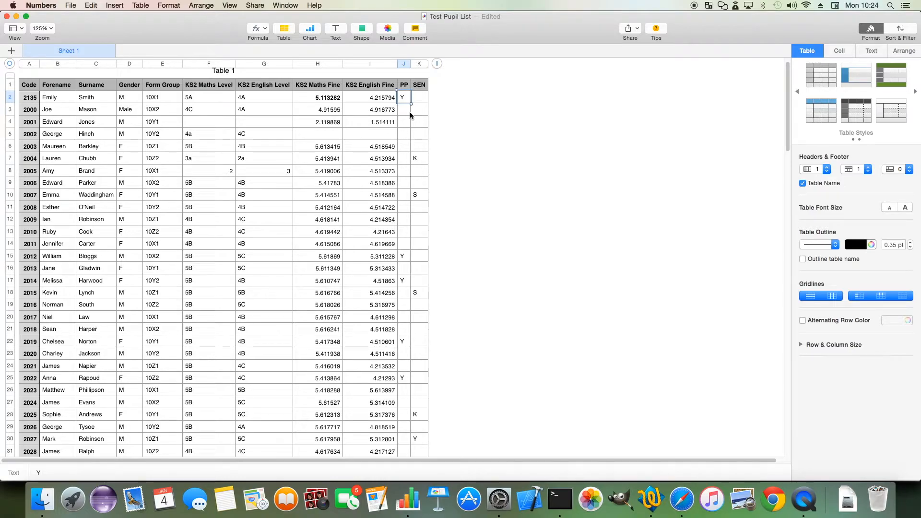
click(425, 162)
click(423, 198)
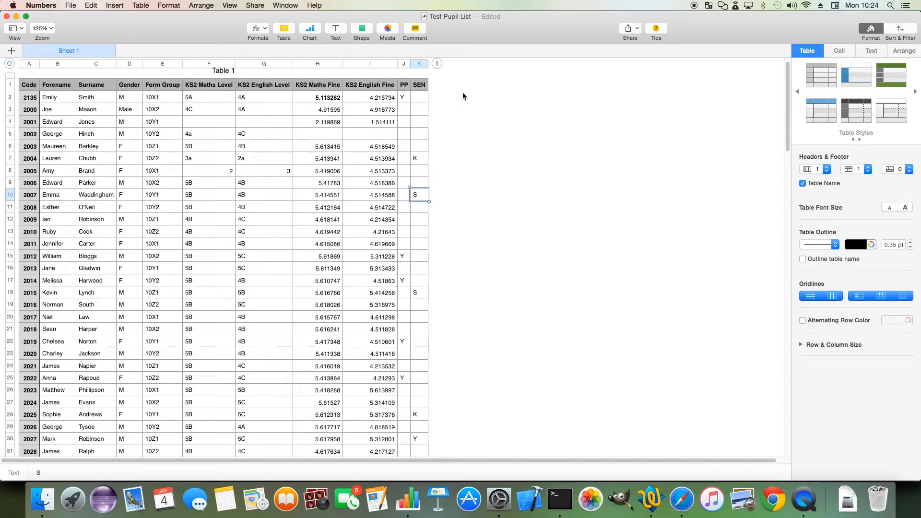
Back in Safari, choose the Test Pupil List file from the data_example folder as the completed template and import the pupils
click(682, 499)
click(110, 320)
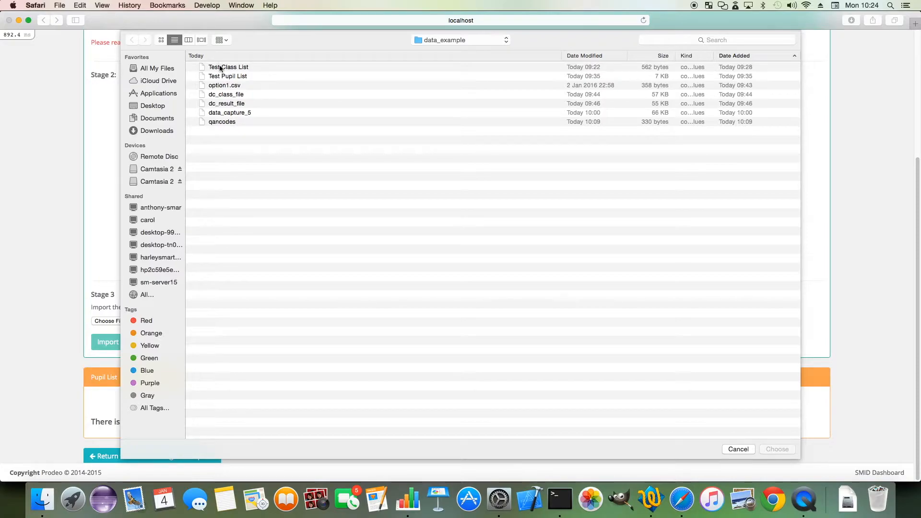
click(225, 75)
click(778, 449)
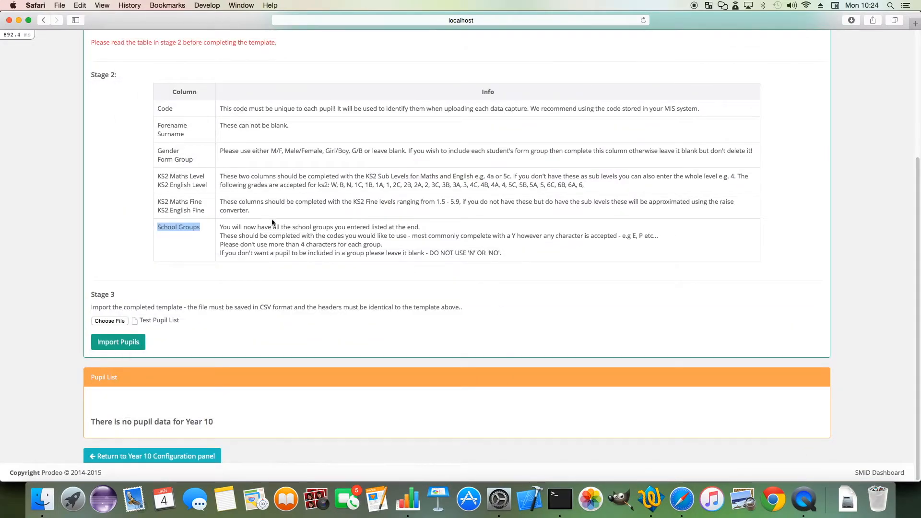
click(131, 346)
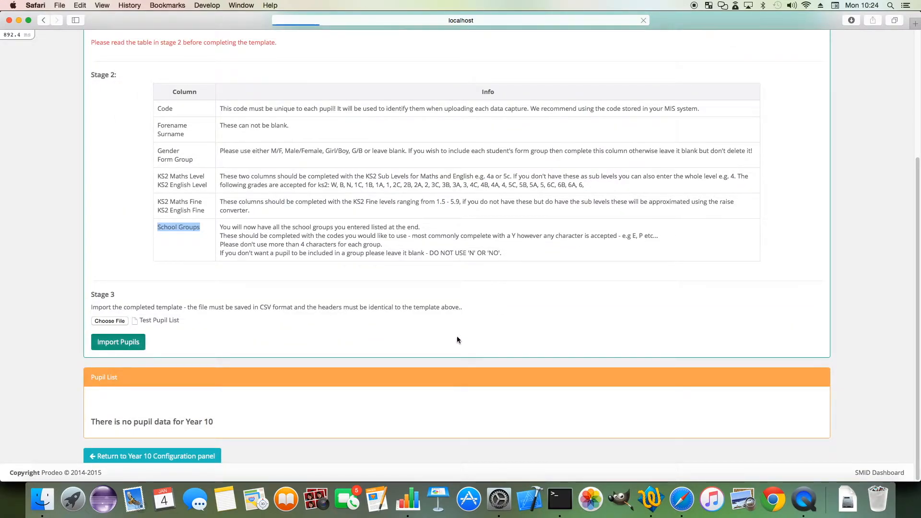
Check the imported pupil preview for red and amber cells, down to the last row, and save it to Year 10
scroll(444, 336, down, 3)
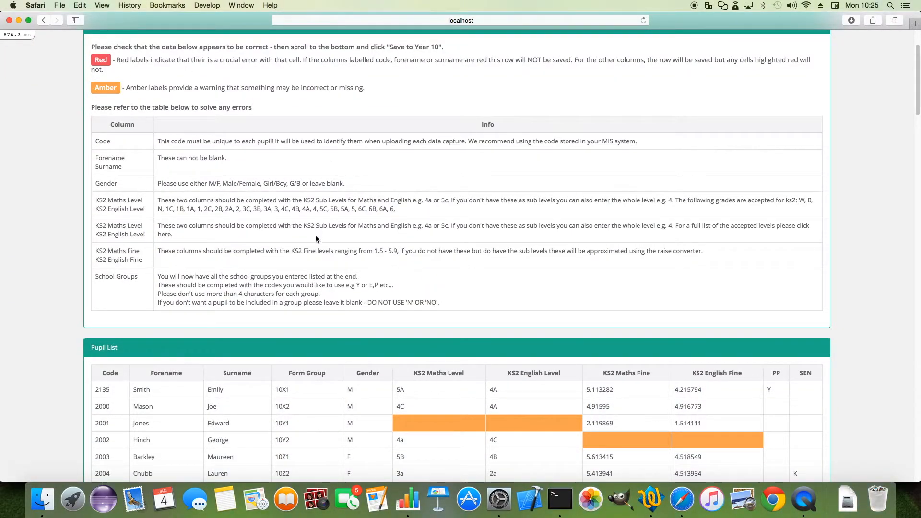
scroll(316, 239, down, 8)
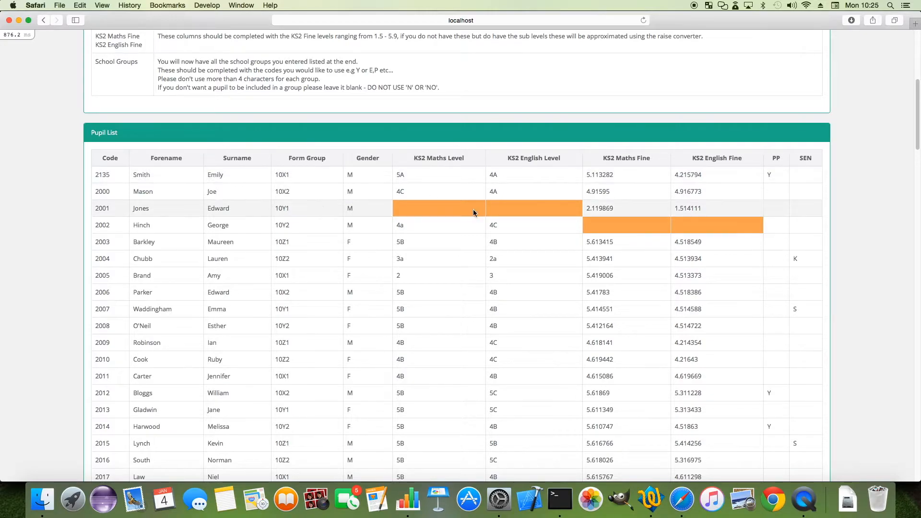
scroll(475, 207, down, 2)
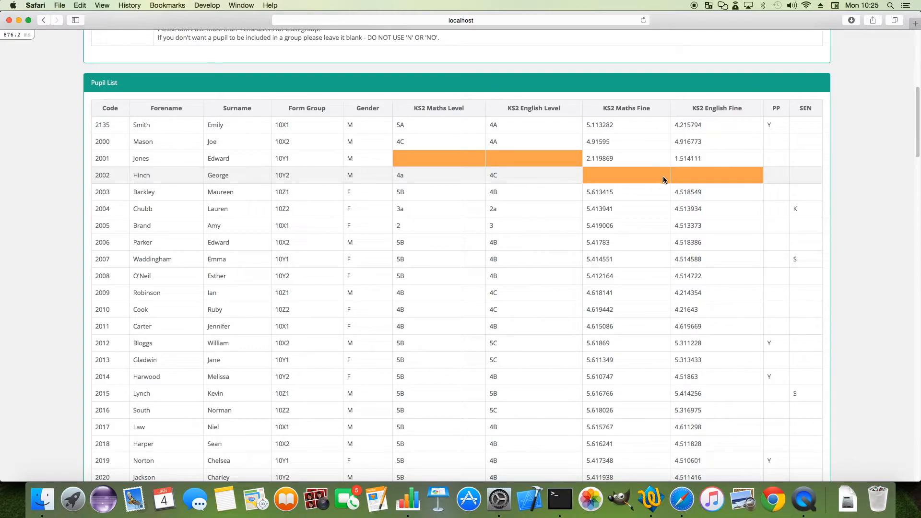
scroll(720, 216, down, 5)
scroll(767, 240, down, 20)
scroll(745, 303, down, 15)
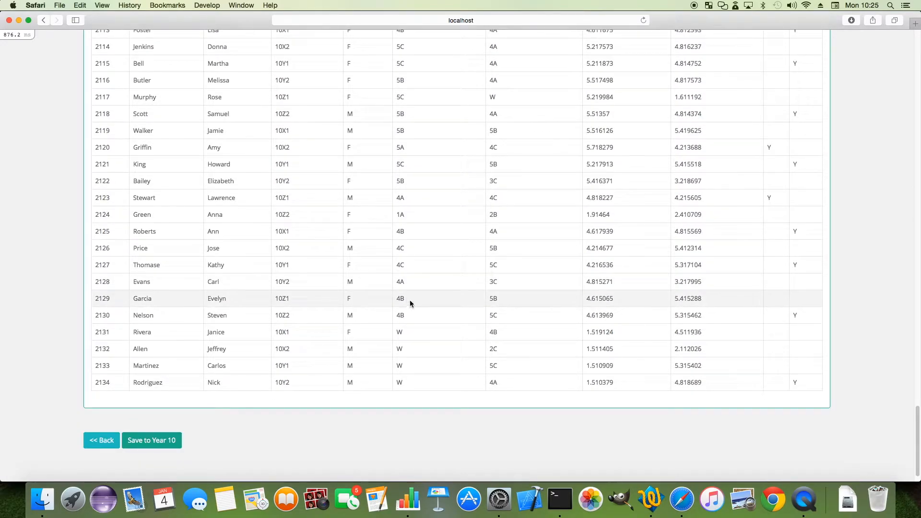
click(161, 441)
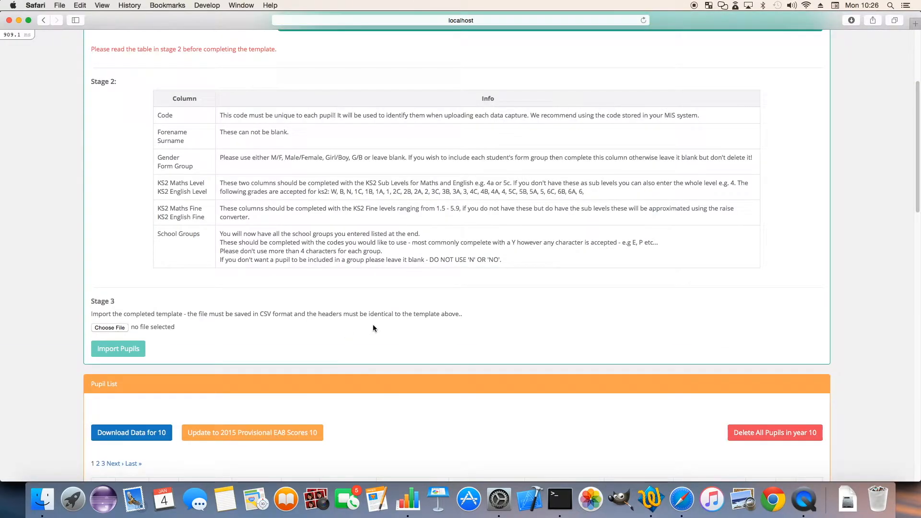
Look through the saved Year 10 pupil list and return to the Year 10 configuration panel
scroll(365, 328, down, 5)
scroll(296, 342, down, 1)
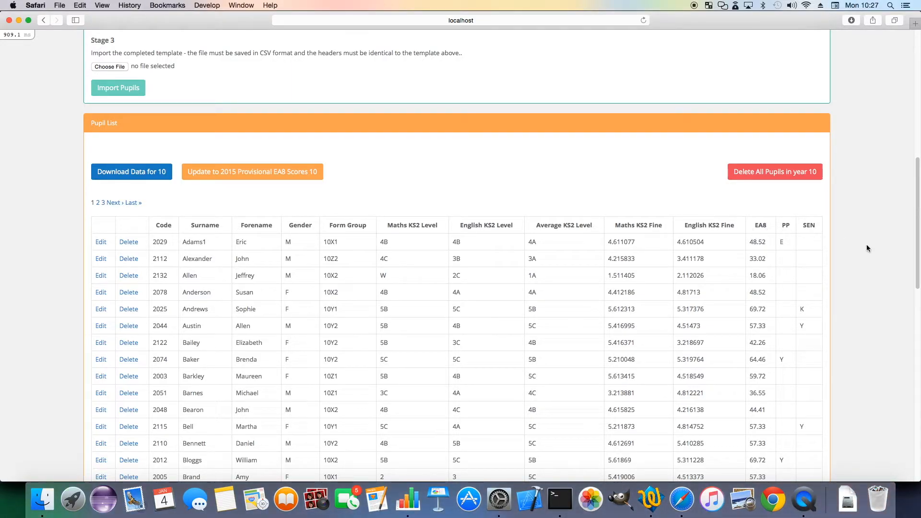
scroll(528, 293, up, 2)
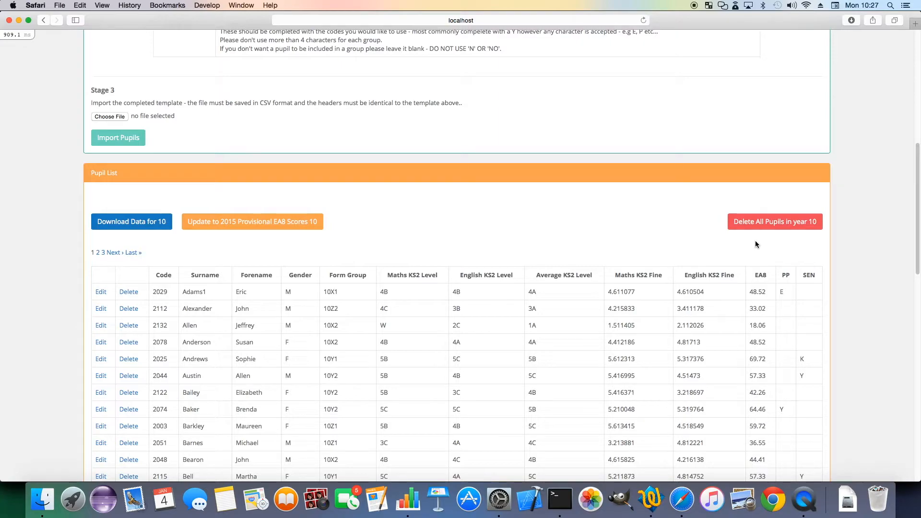
scroll(712, 185, up, 10)
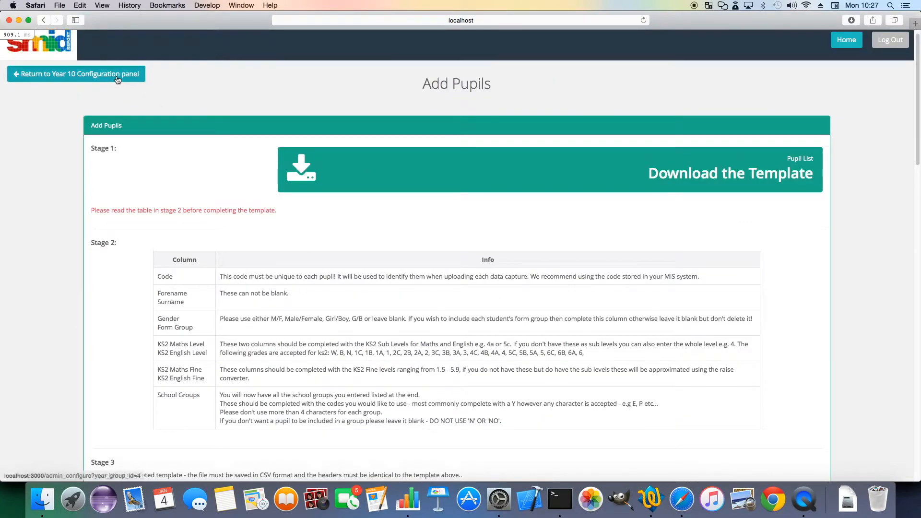
click(120, 74)
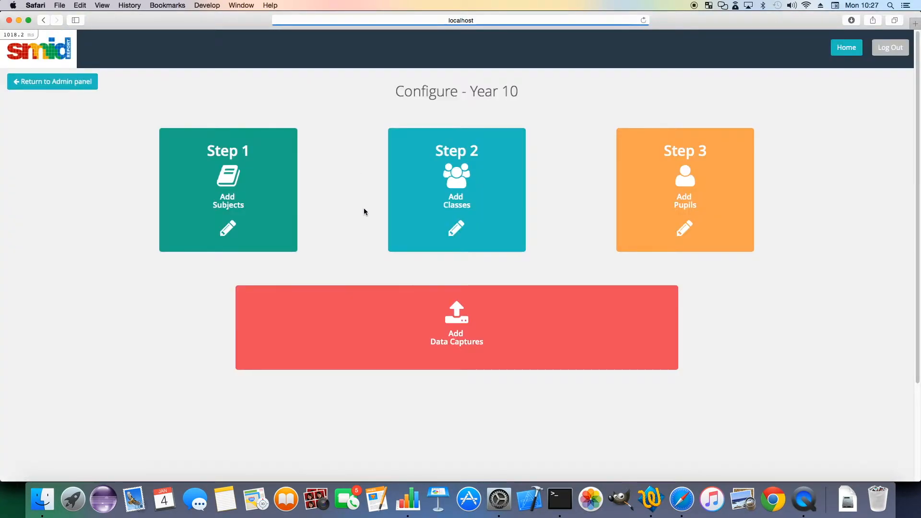
Start a new data capture for Year 10 and title it JAN PS
scroll(353, 220, down, 3)
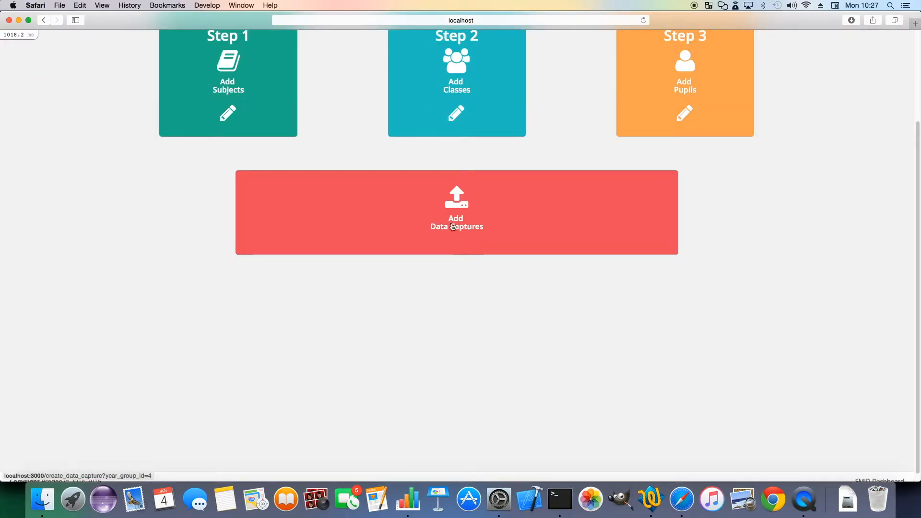
click(420, 229)
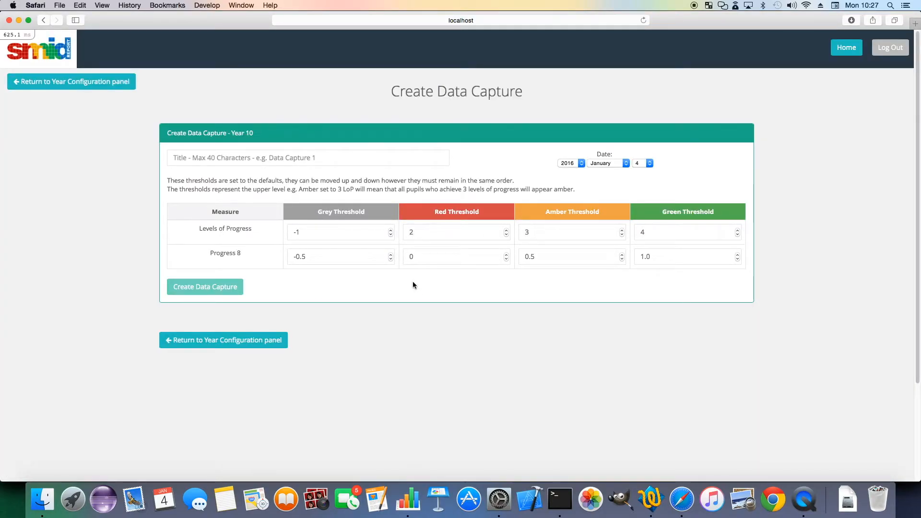
click(288, 159)
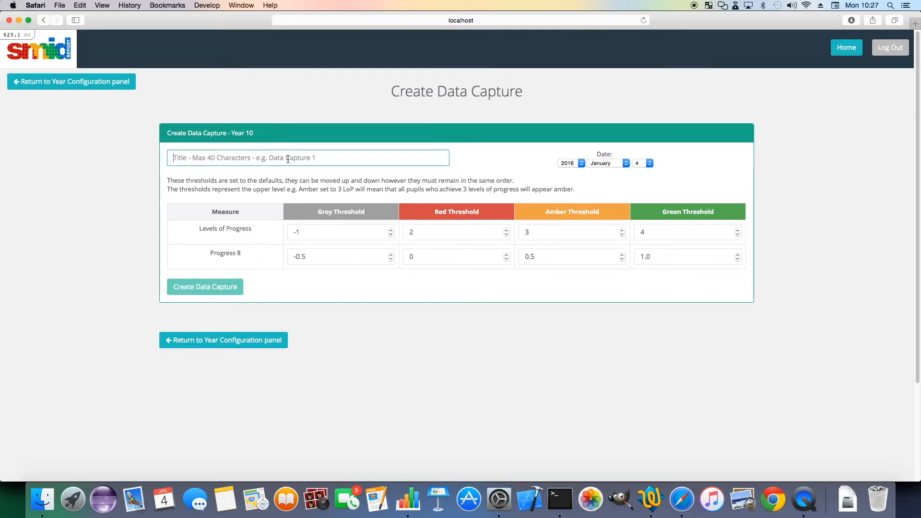
text(J)
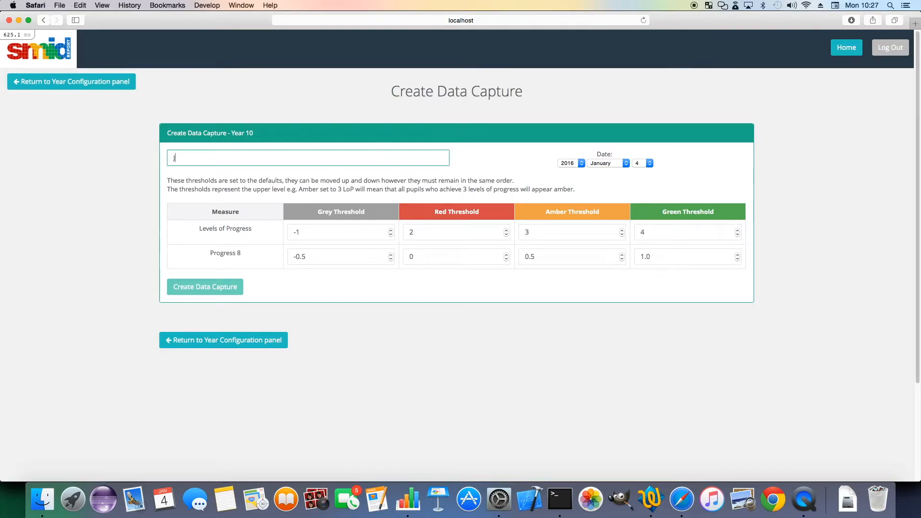
text(AN)
Look through the month, day and year options for the data capture's date and choose 2016 as the year
click(618, 165)
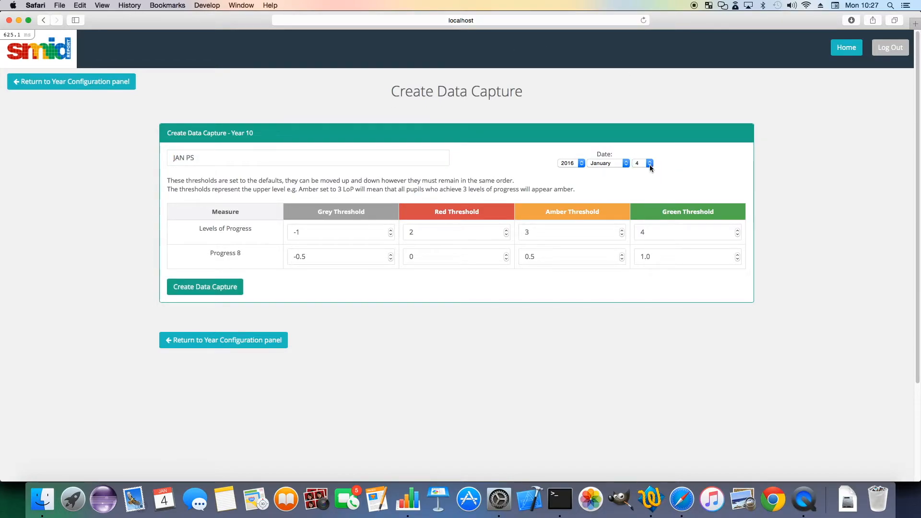
click(652, 164)
click(620, 151)
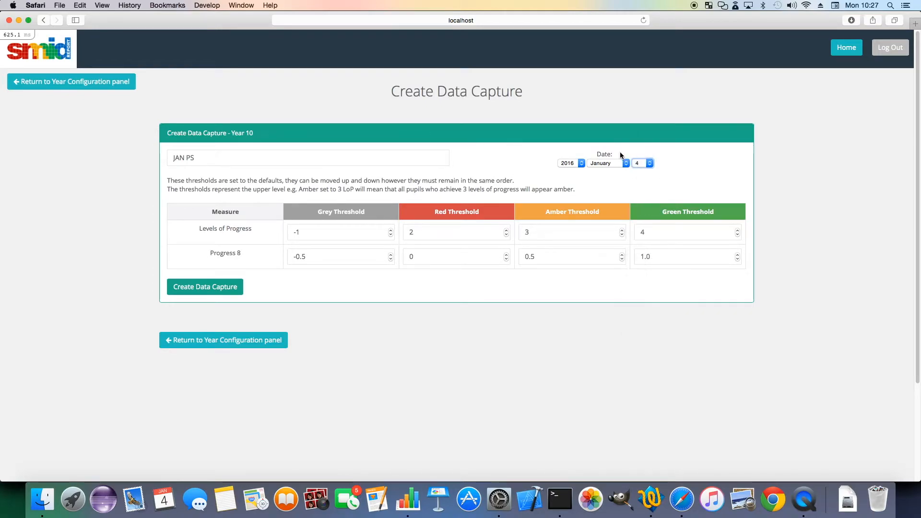
click(578, 164)
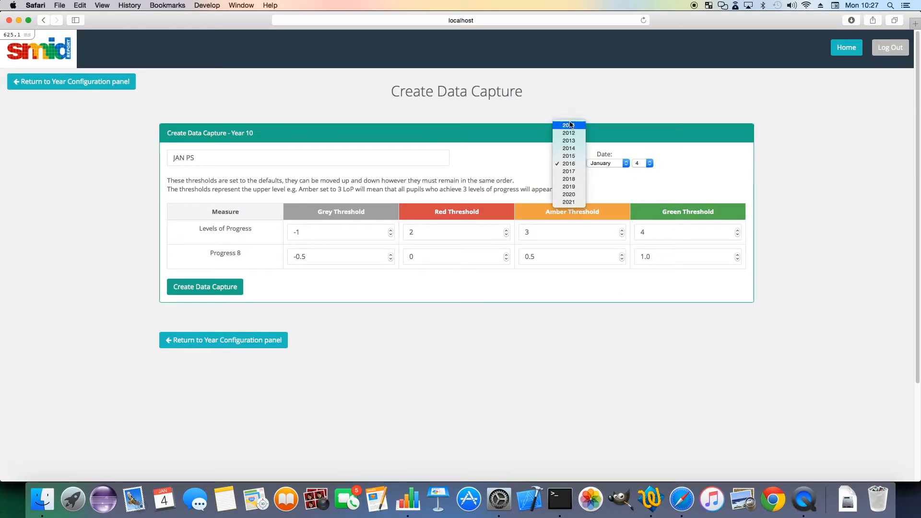
click(574, 164)
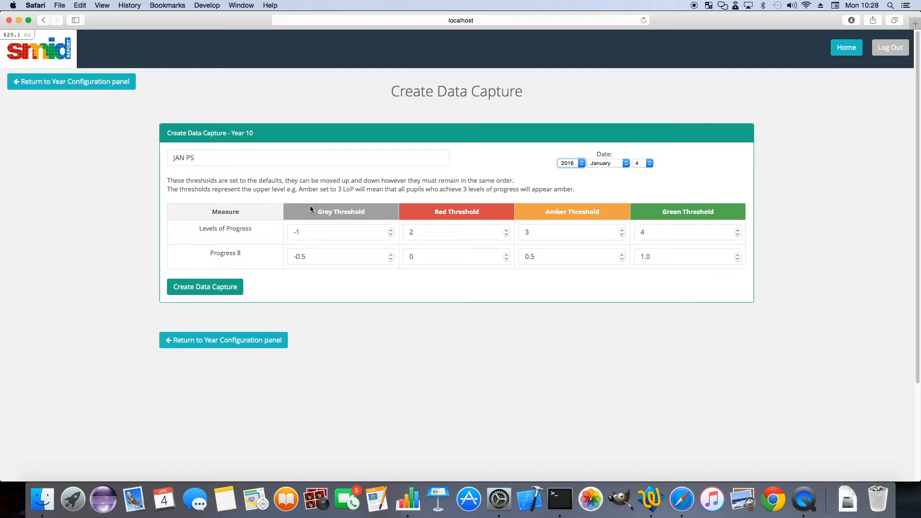
Set the grey threshold to 0 for Levels of Progress and to -0.4 for Progress 8
click(307, 233)
key(BackSpace)
key(BackSpace)
text(0)
click(321, 256)
drag(307, 257, 300, 256)
text(.4)
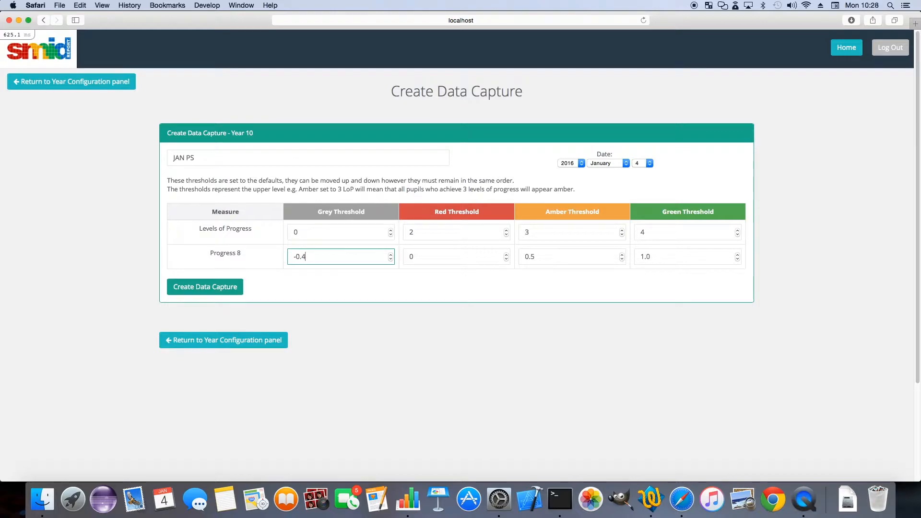
Create the JAN PS data capture for Year 10 and open its page for adding or updating data
click(364, 284)
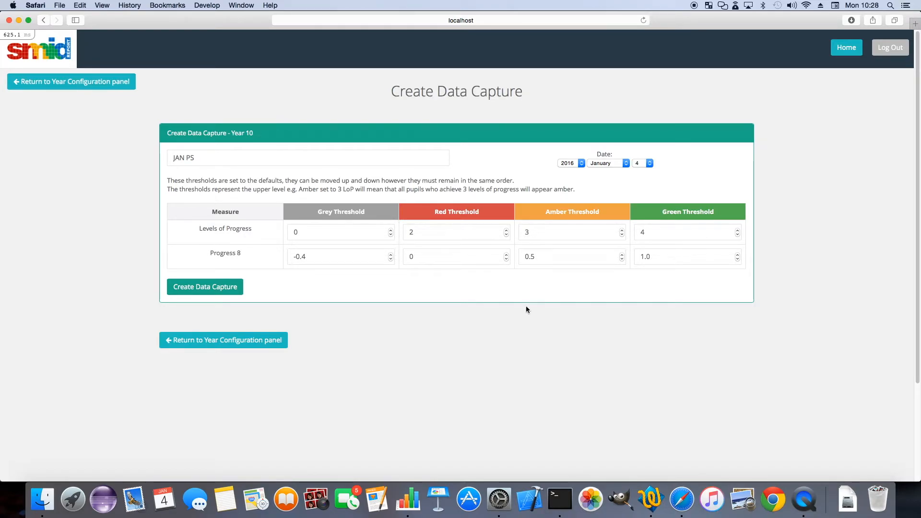
click(199, 287)
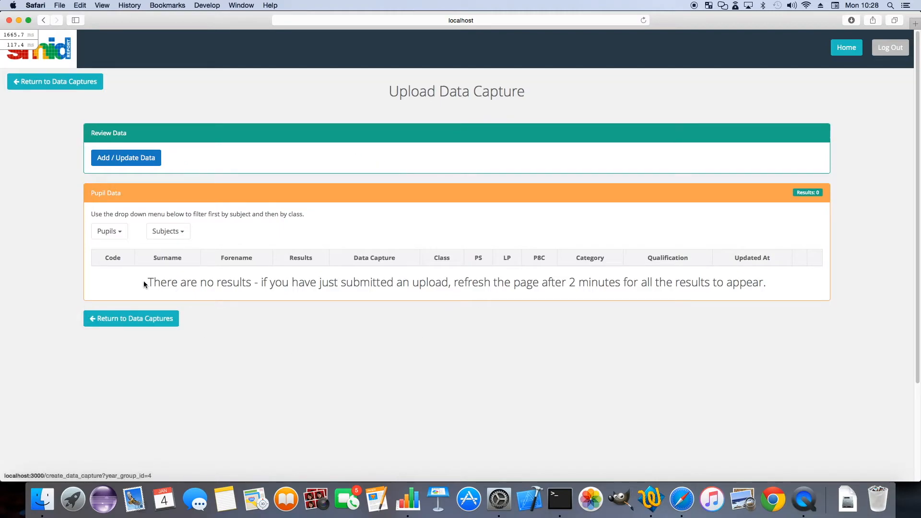
click(135, 164)
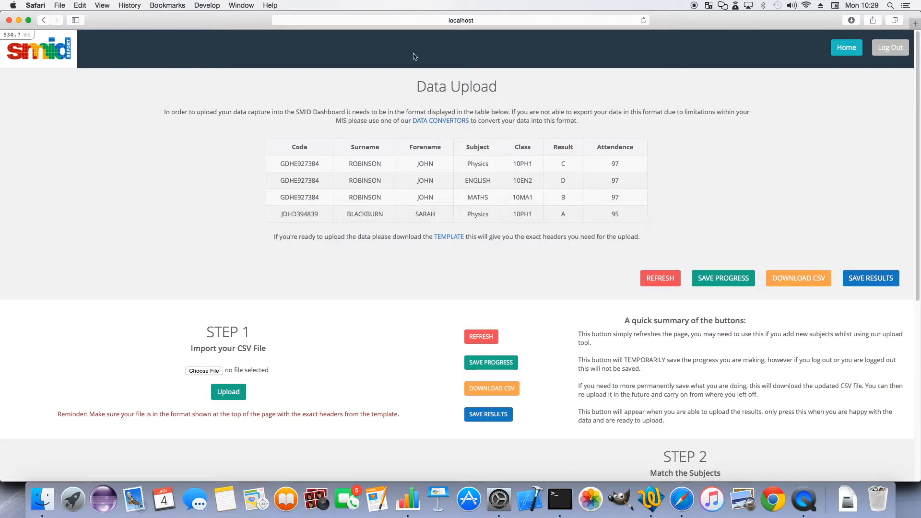
Open the data convertors from the Data Upload page and review the Option 1 file format with its example data
click(449, 122)
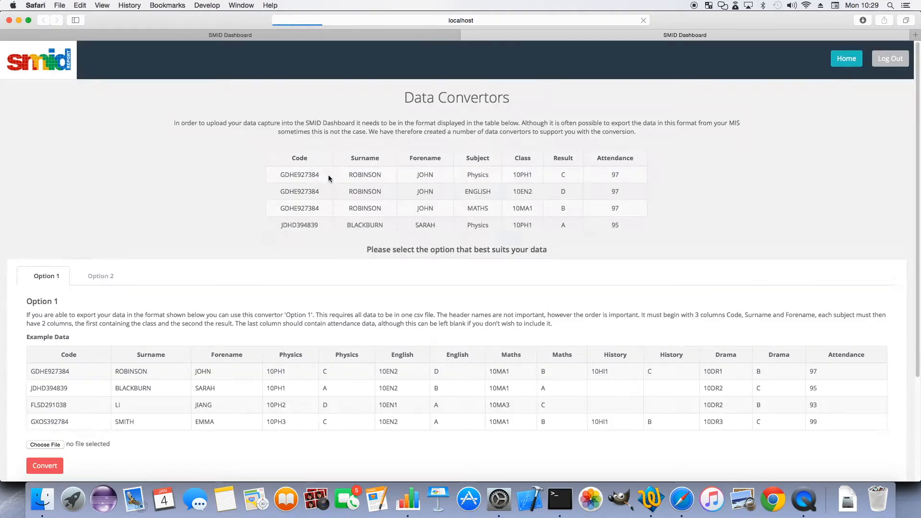
scroll(332, 211, down, 1)
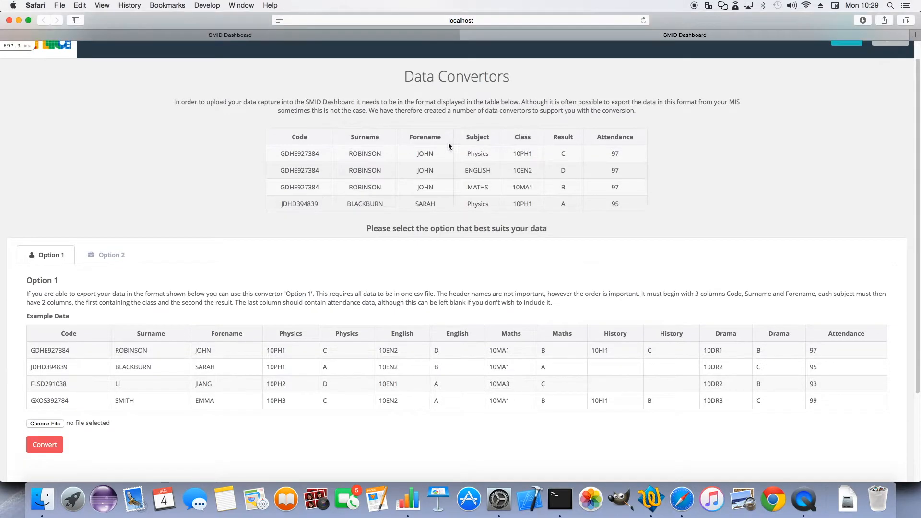
scroll(204, 386, down, 3)
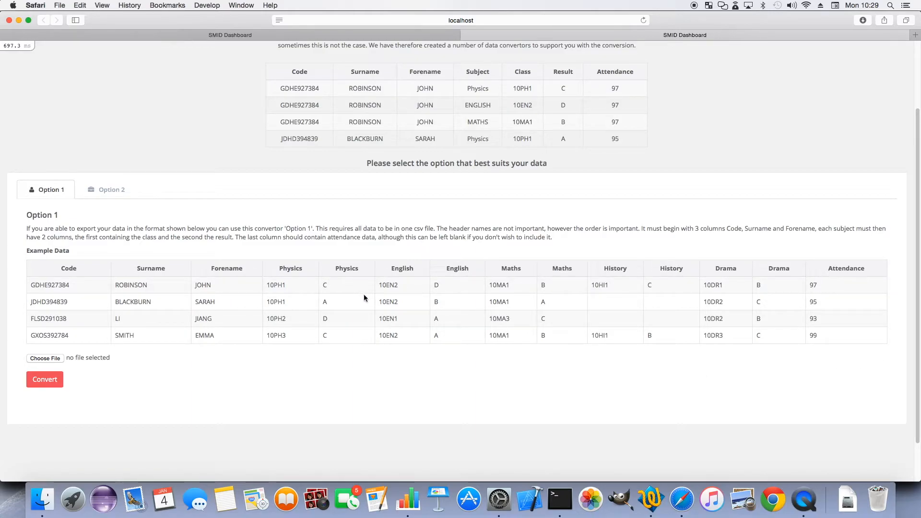
Switch to Numbers and view the option1 spreadsheet to check its column layout
click(408, 499)
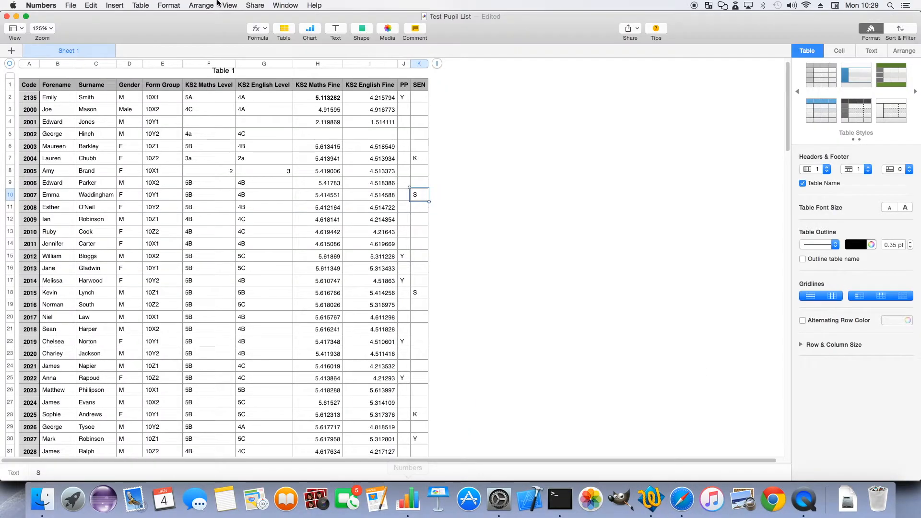
click(280, 5)
click(321, 127)
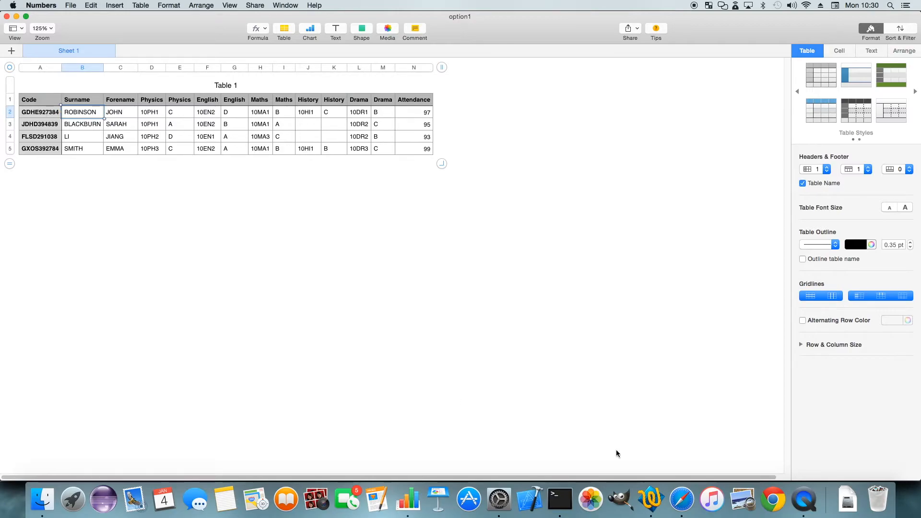
Switch back to Safari, convert option1.csv with the Option 1 convertor and review the converted rows
click(681, 499)
scroll(53, 326, down, 2)
click(48, 310)
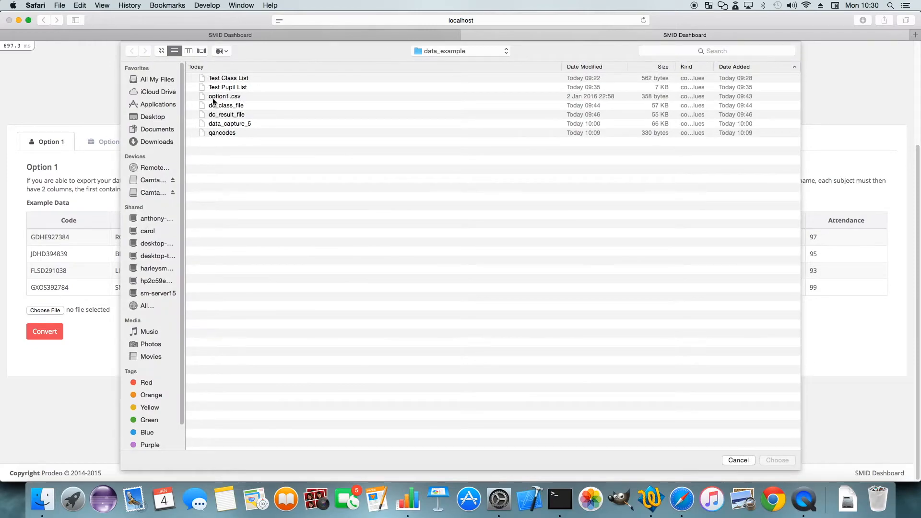
click(214, 98)
click(783, 462)
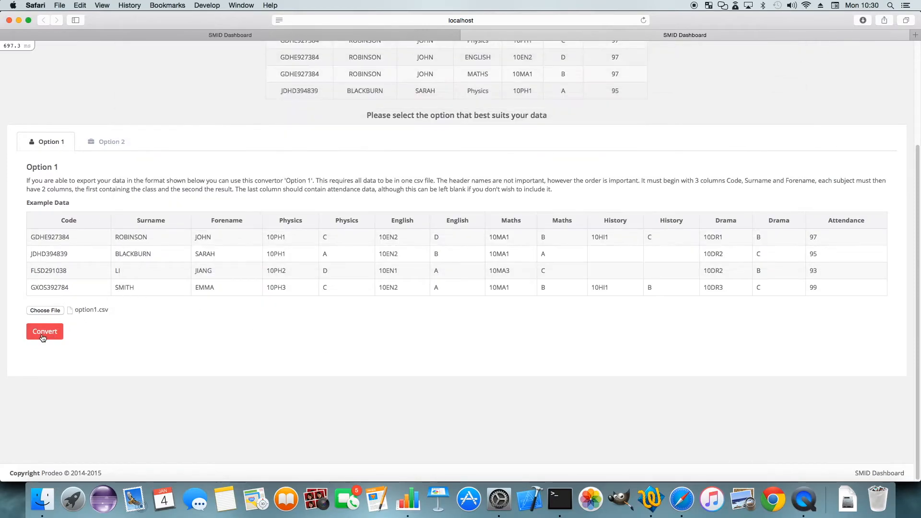
click(44, 331)
scroll(232, 334, down, 1)
scroll(231, 336, down, 5)
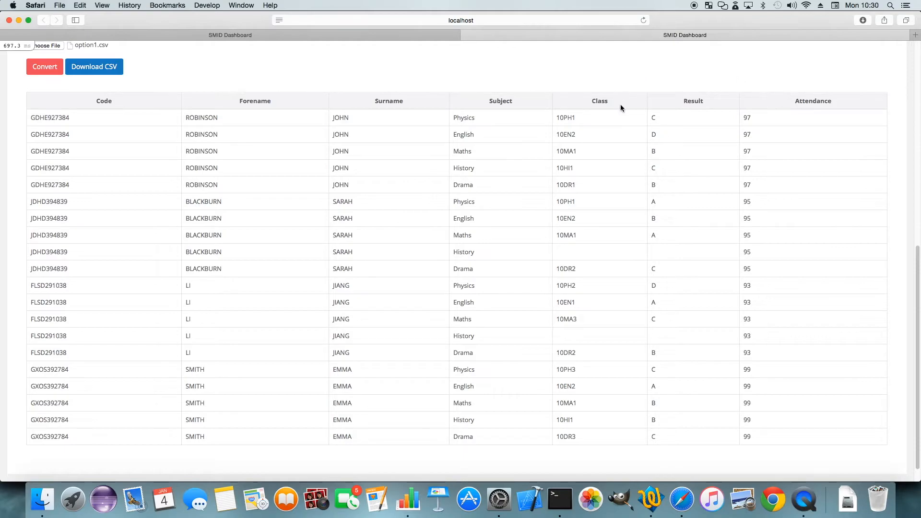
scroll(583, 142, up, 7)
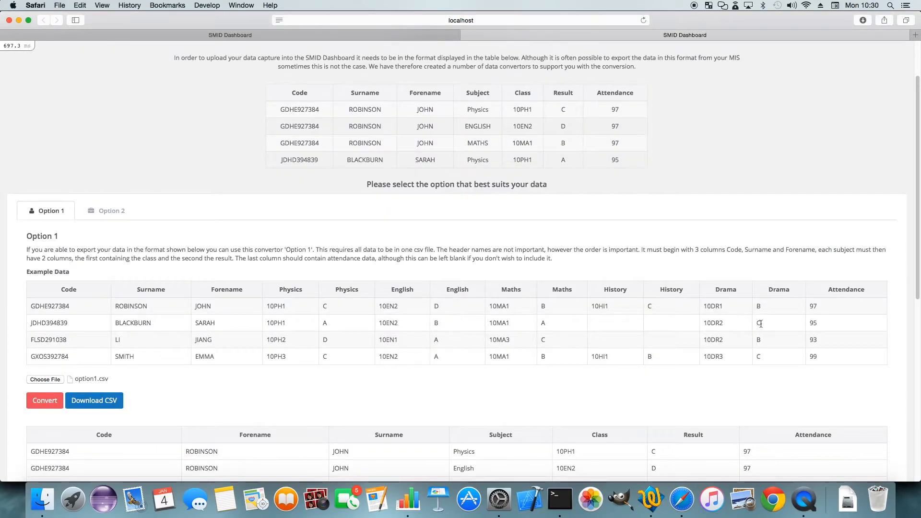
Open the Option 2 (SIMS) convertor and review its example class data and result data formats
click(108, 211)
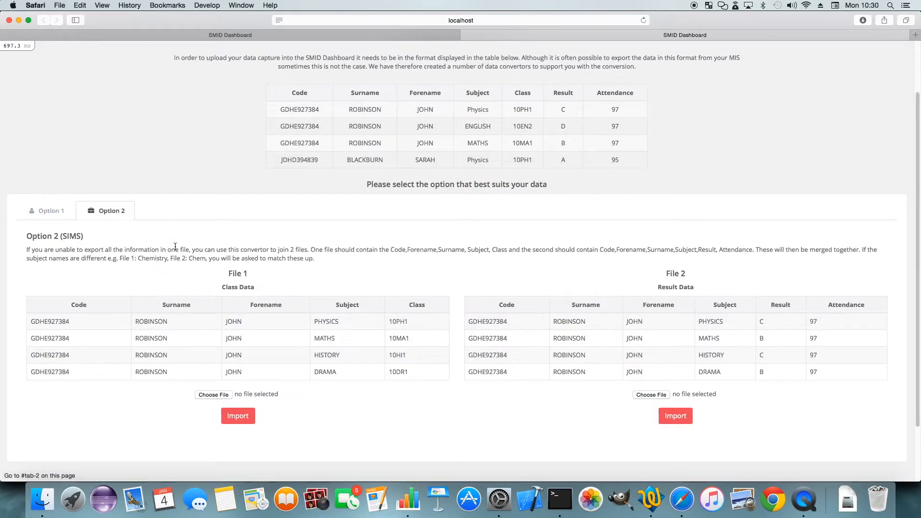
scroll(188, 267, down, 3)
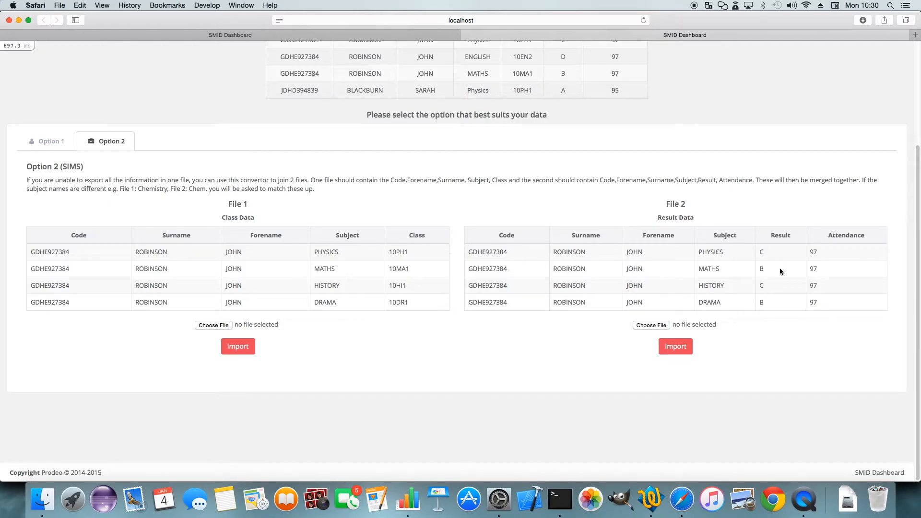
click(214, 325)
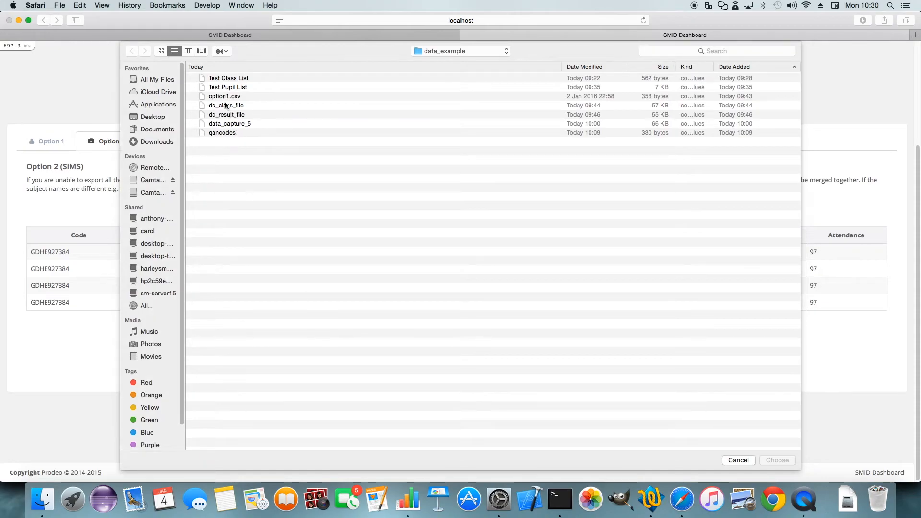
click(226, 106)
click(769, 462)
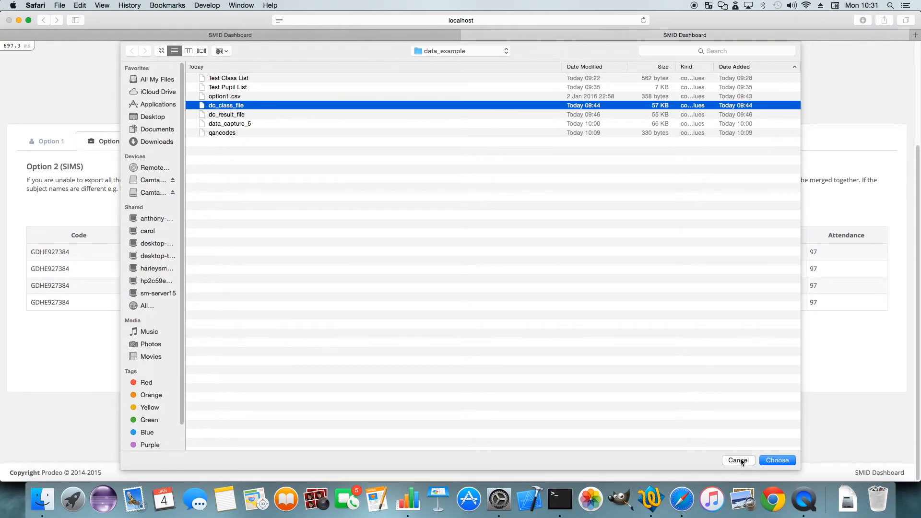
Switch to Numbers and examine the columns of the dc_class_file and dc_result_file spreadsheets
click(408, 499)
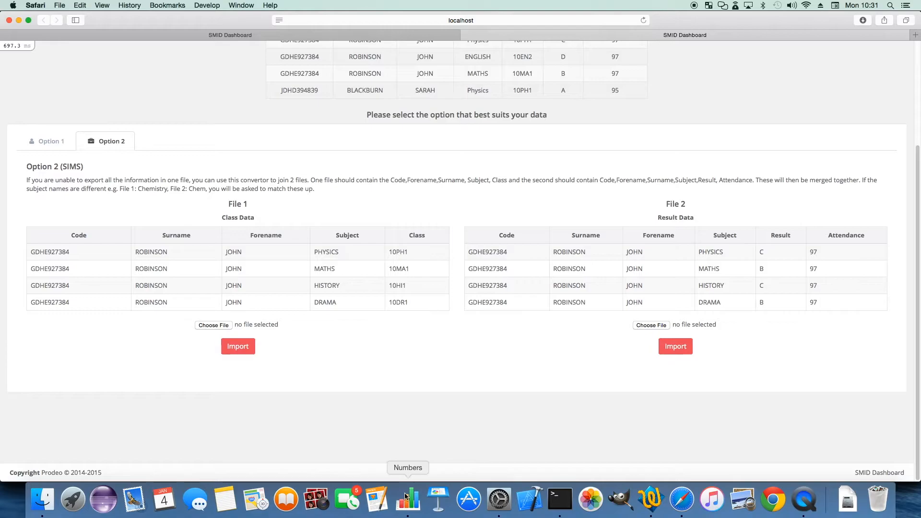
click(286, 5)
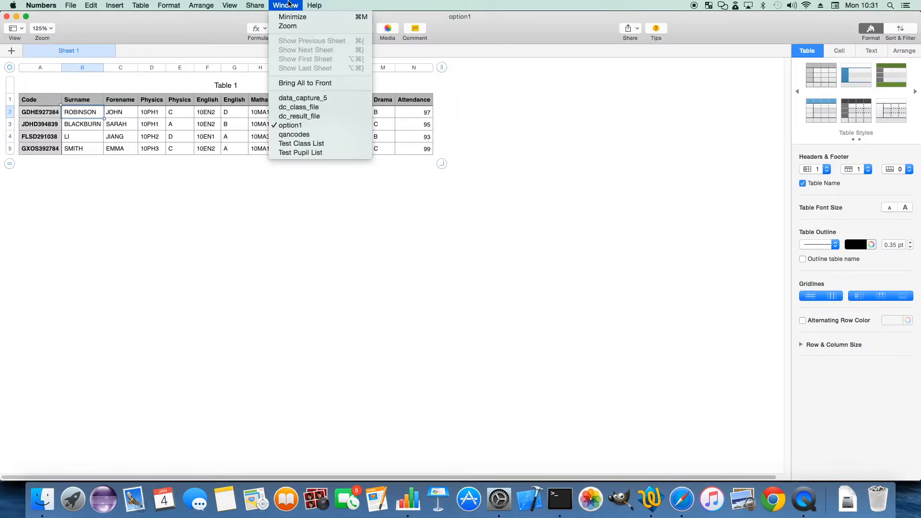
click(298, 107)
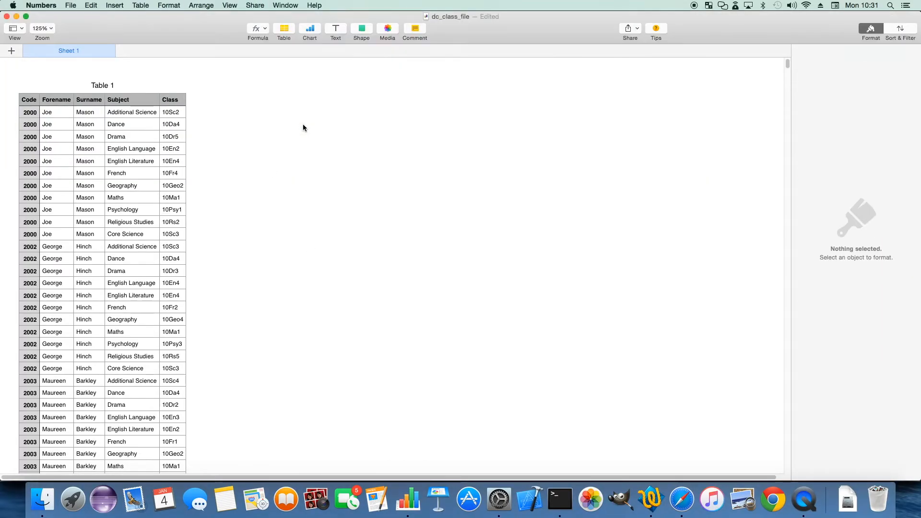
scroll(122, 202, down, 1)
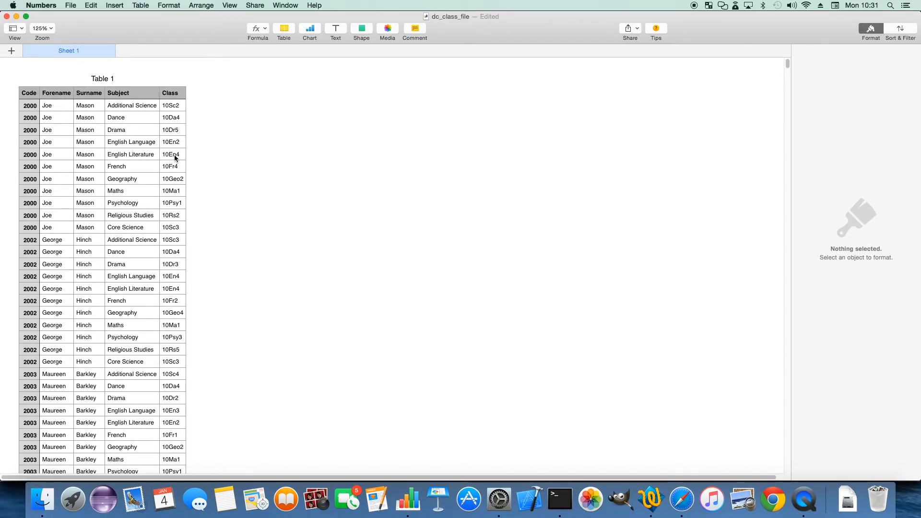
click(296, 4)
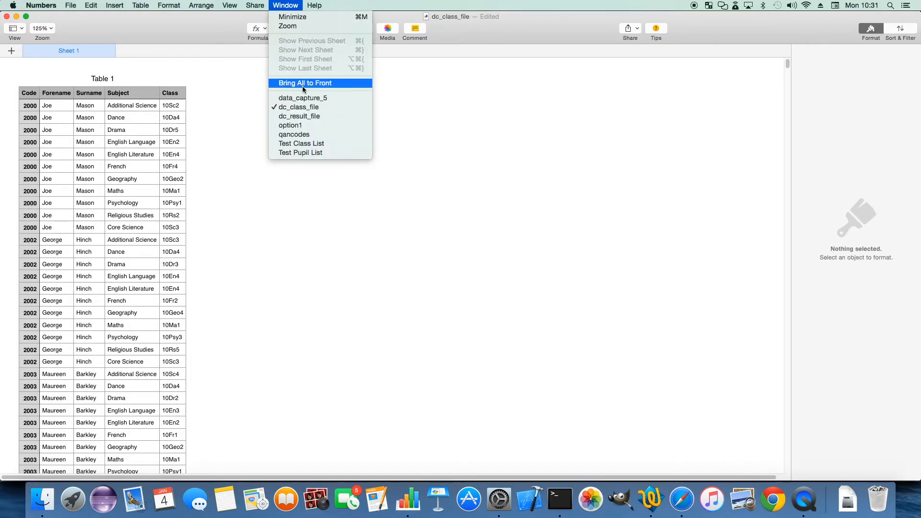
click(299, 117)
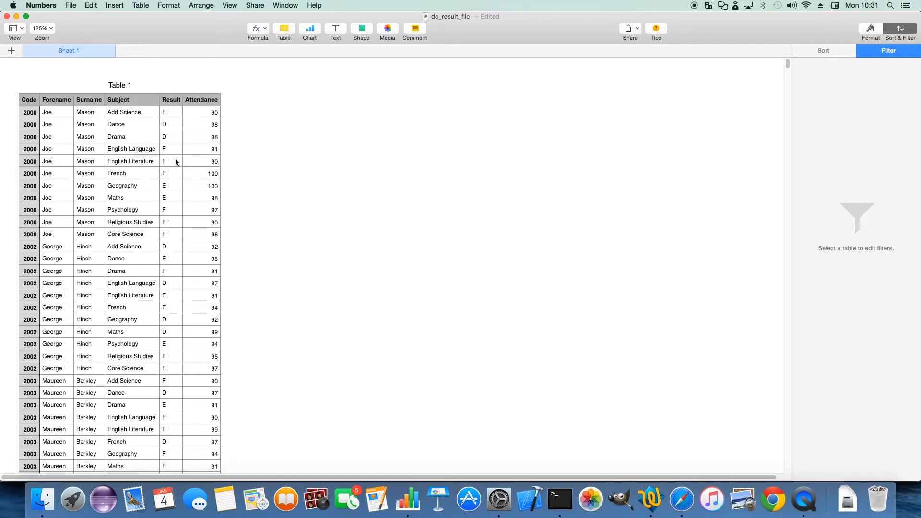
Switch back to Safari and import dc_class_file as the File 1 class data in the Option 2 convertor
click(689, 501)
click(226, 325)
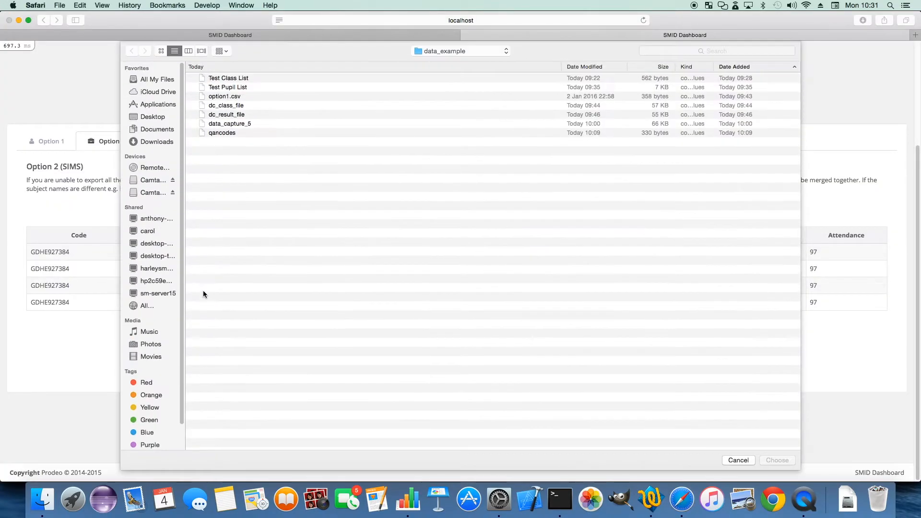
click(220, 110)
click(776, 460)
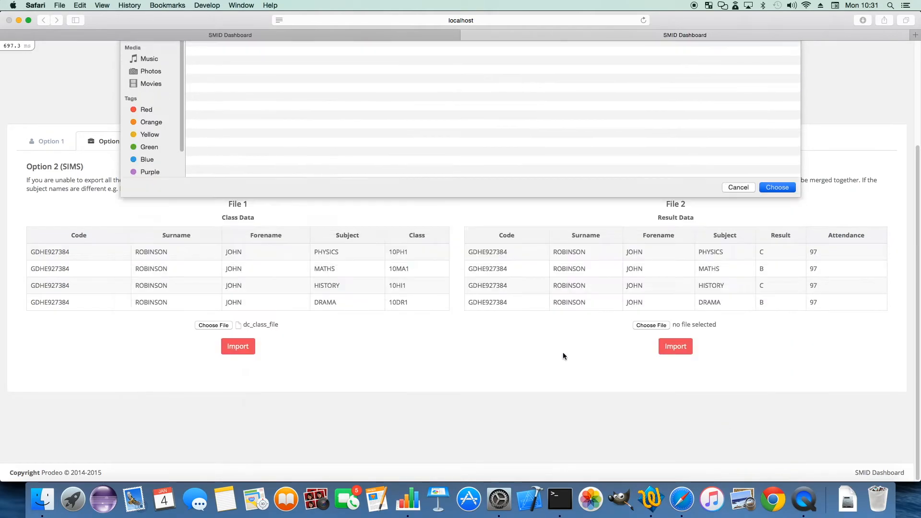
scroll(336, 336, down, 2)
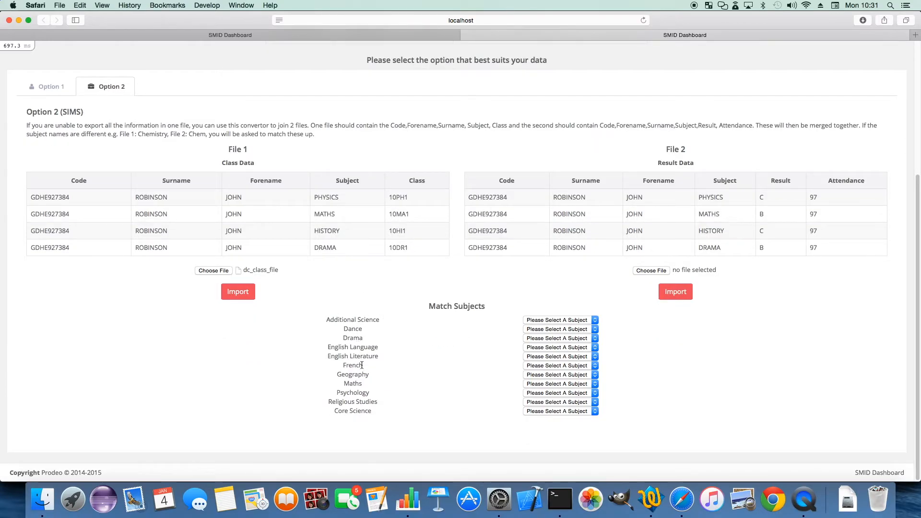
Import dc_result_file as the File 2 result data in the Option 2 convertor
click(653, 270)
click(235, 87)
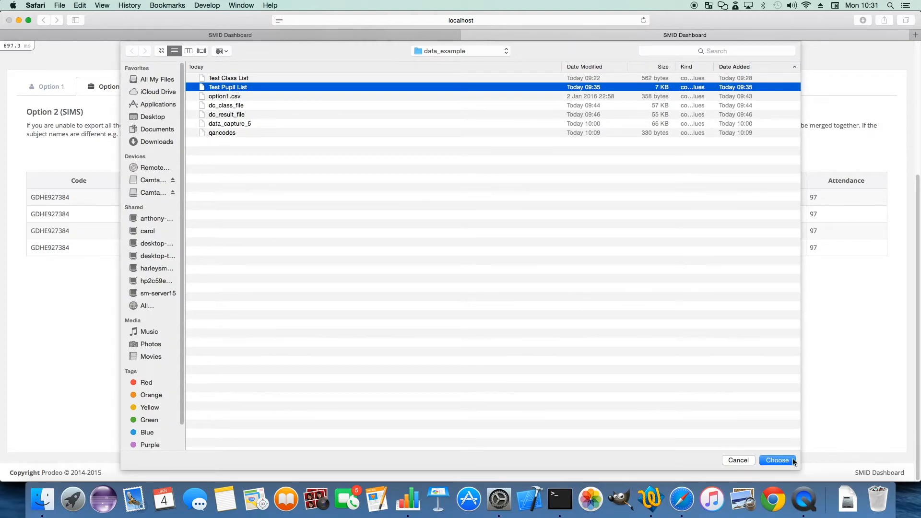
click(234, 115)
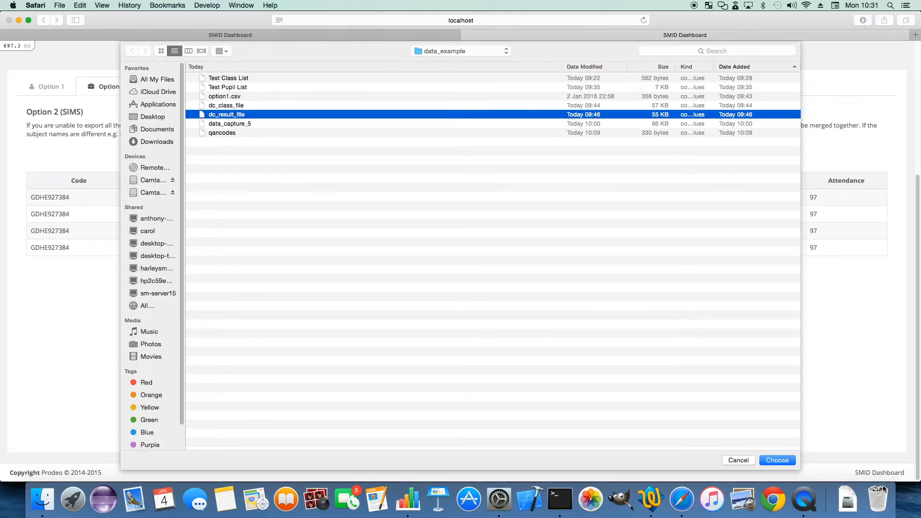
click(777, 461)
click(676, 291)
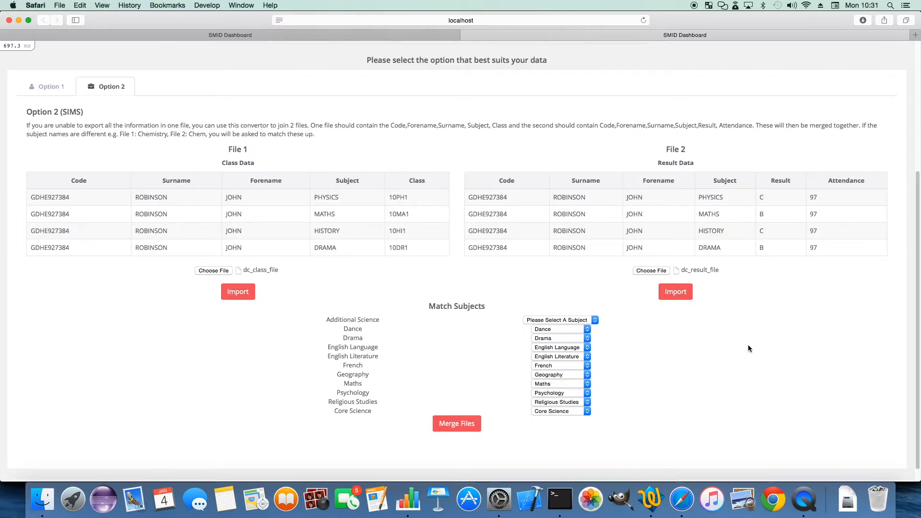
Match Additional Science to Add Science, merge the class and result files, and review the merged table
scroll(692, 373, down, 1)
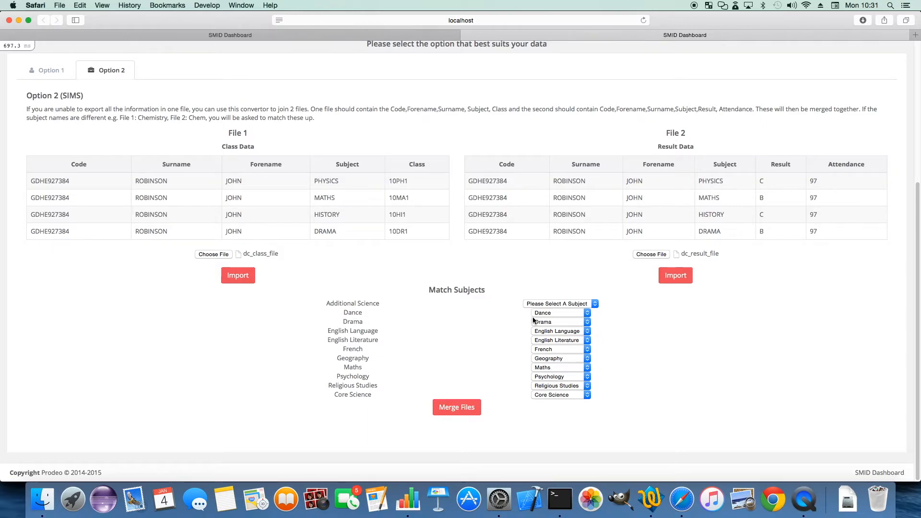
click(554, 303)
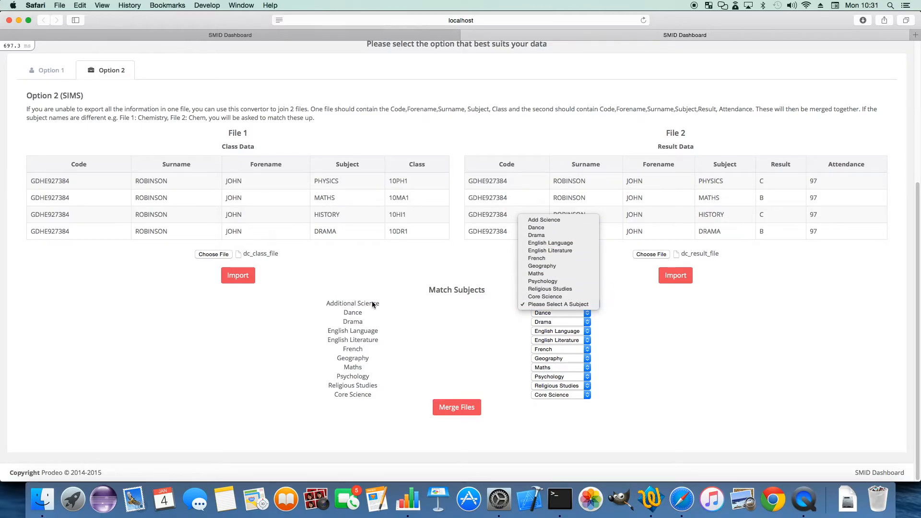
click(546, 220)
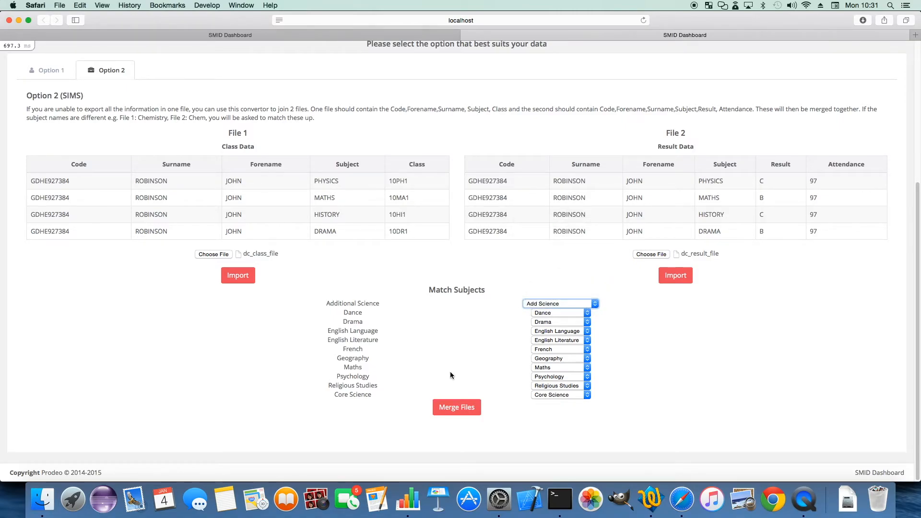
click(463, 411)
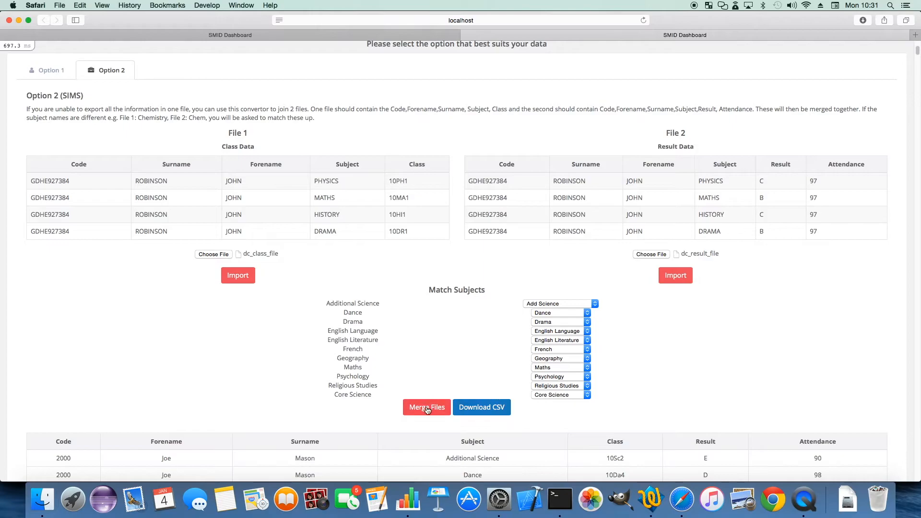
scroll(428, 411, down, 10)
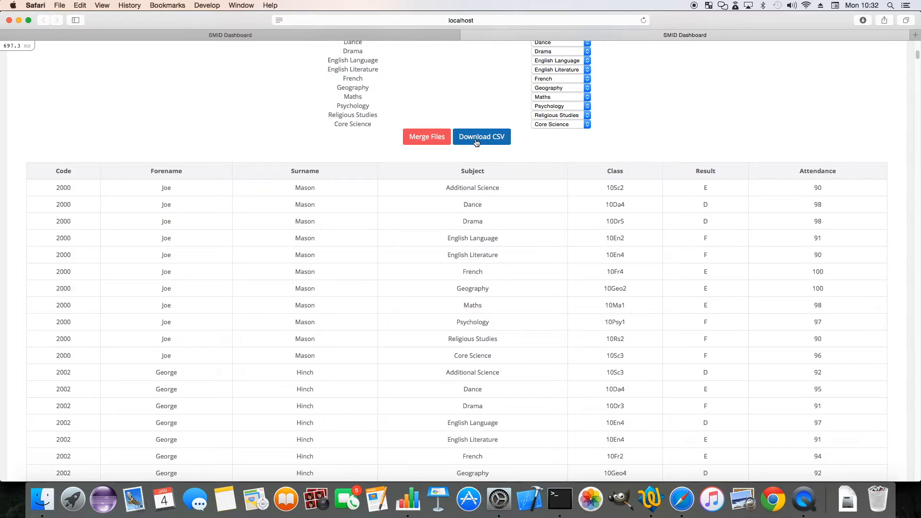
Return to the Data Upload page and go to its Step 1 section for importing a CSV file
scroll(499, 153, up, 6)
scroll(500, 152, up, 4)
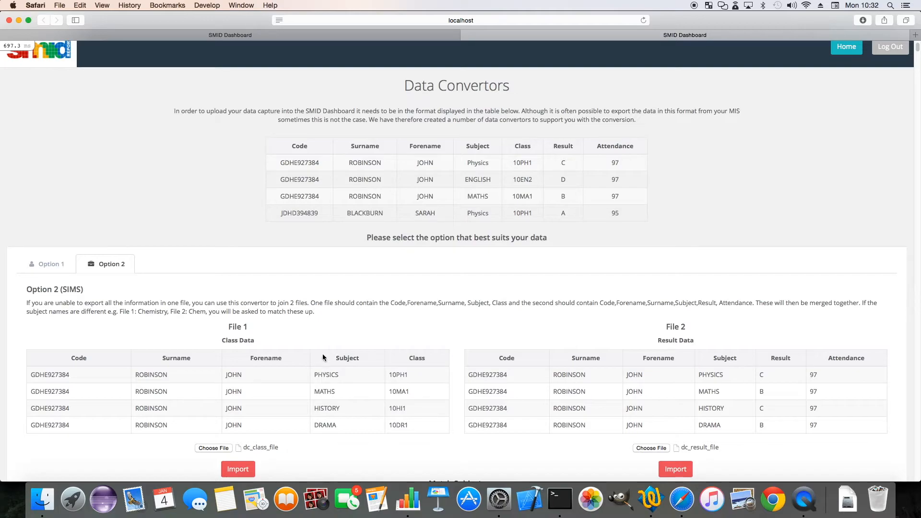
click(308, 35)
scroll(381, 260, down, 3)
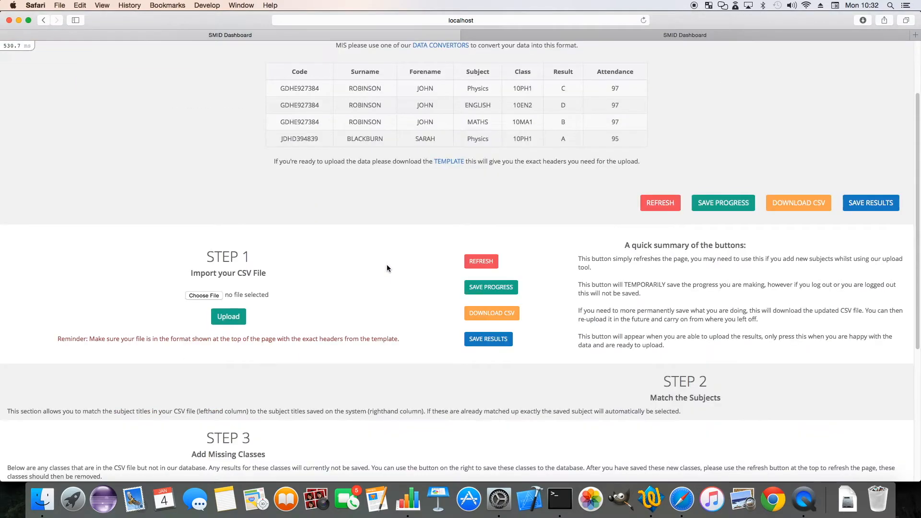
Upload the data_capture_5 file in Step 1 of the Data Upload page
scroll(202, 274, up, 2)
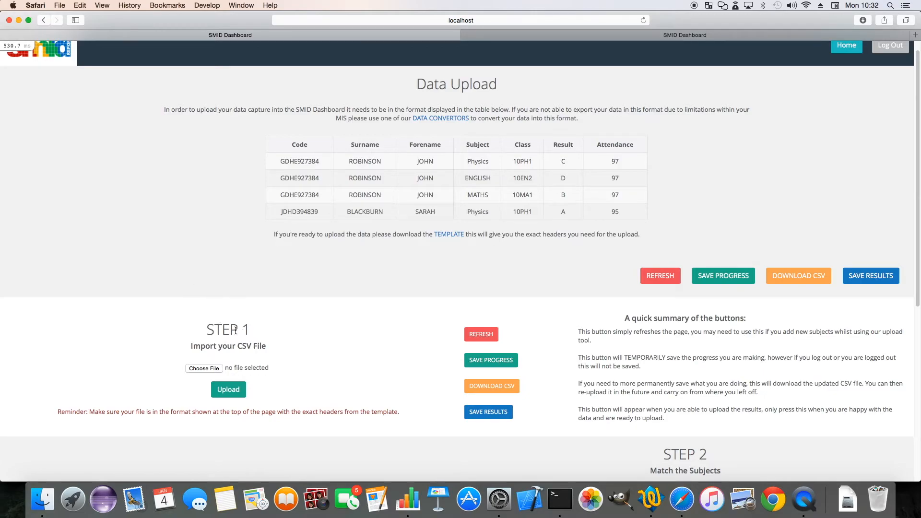
scroll(235, 331, down, 2)
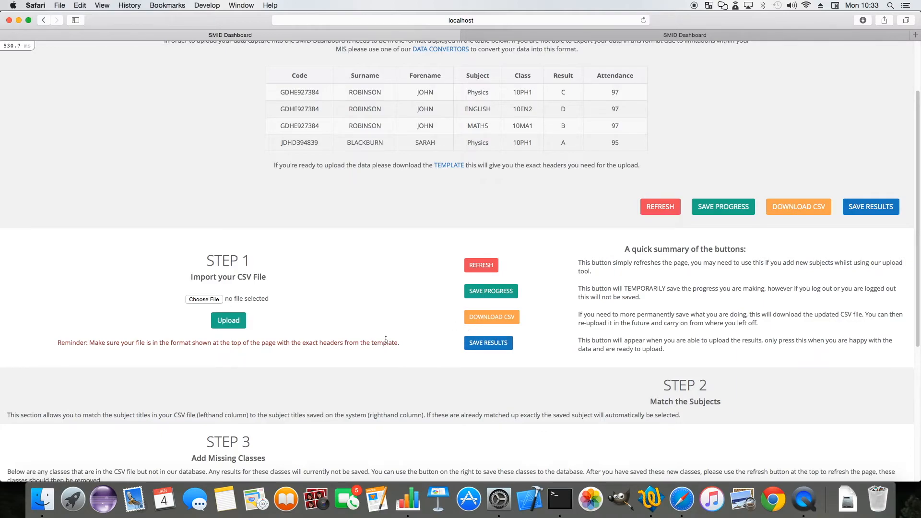
scroll(312, 329, down, 2)
click(206, 258)
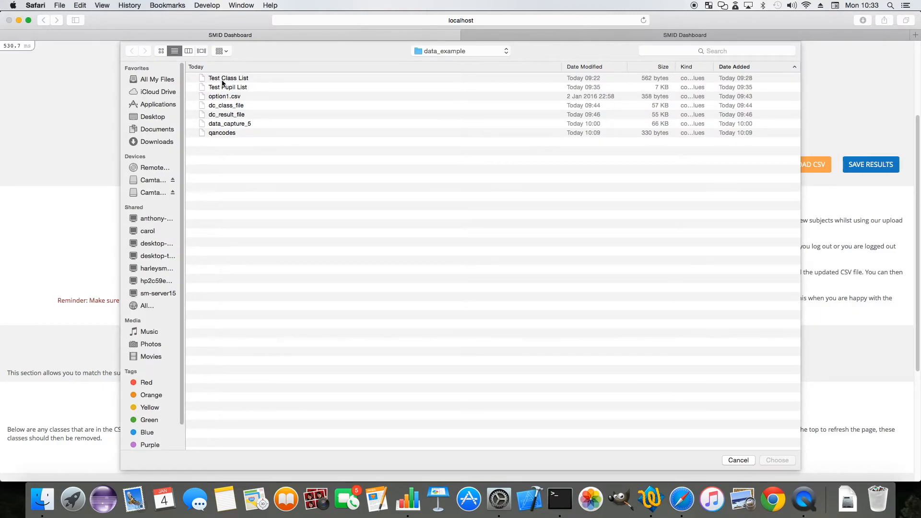
click(229, 124)
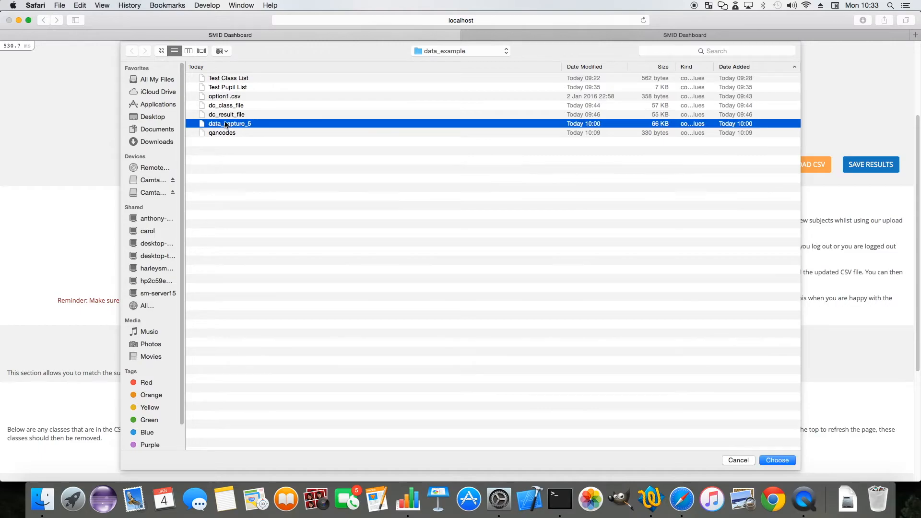
click(778, 460)
scroll(202, 225, down, 2)
click(224, 239)
Match the CSV subject Mathematics to the saved subject Maths and update the subject match
scroll(268, 247, down, 6)
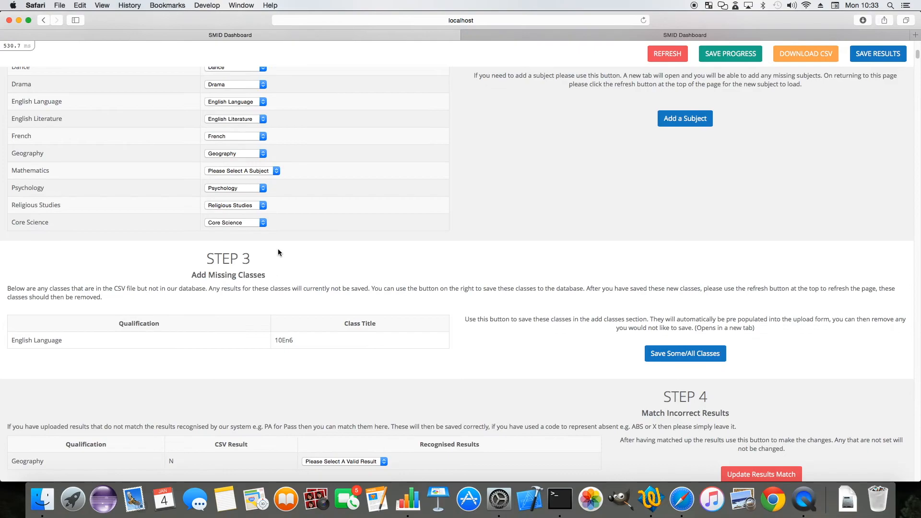
scroll(288, 250, up, 3)
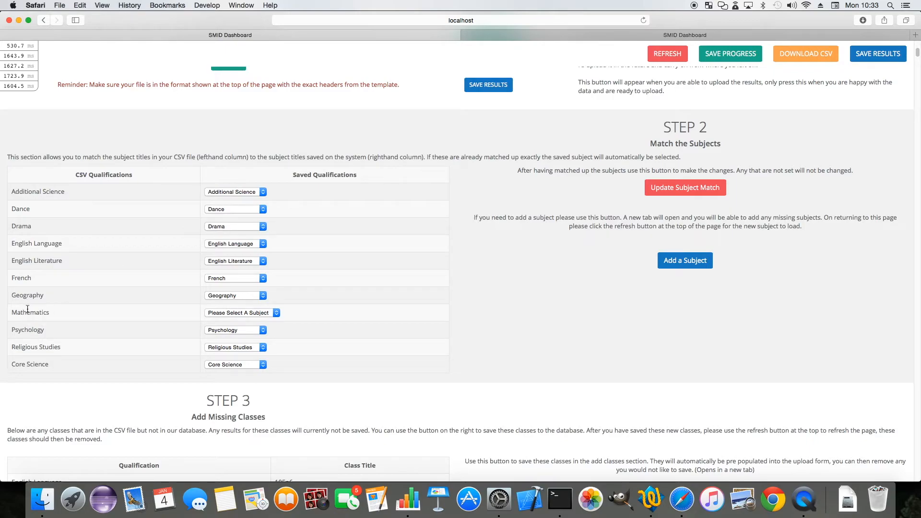
click(238, 313)
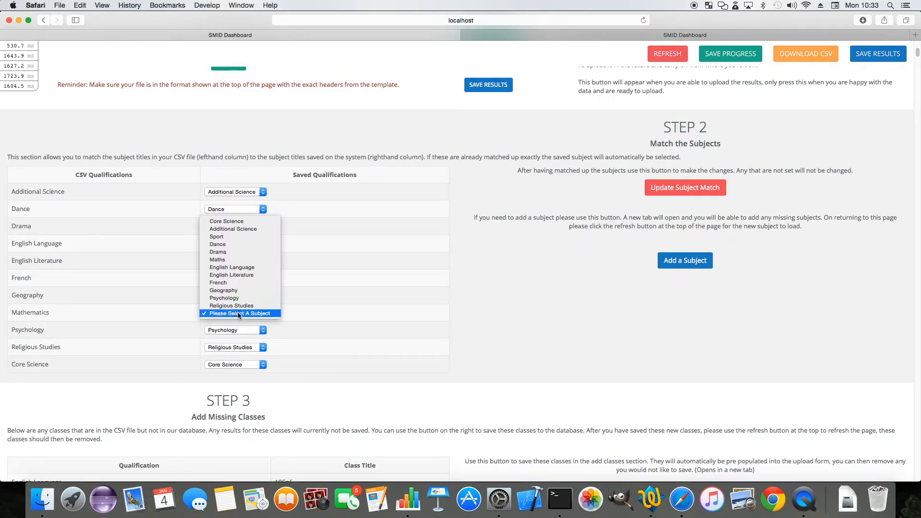
click(220, 261)
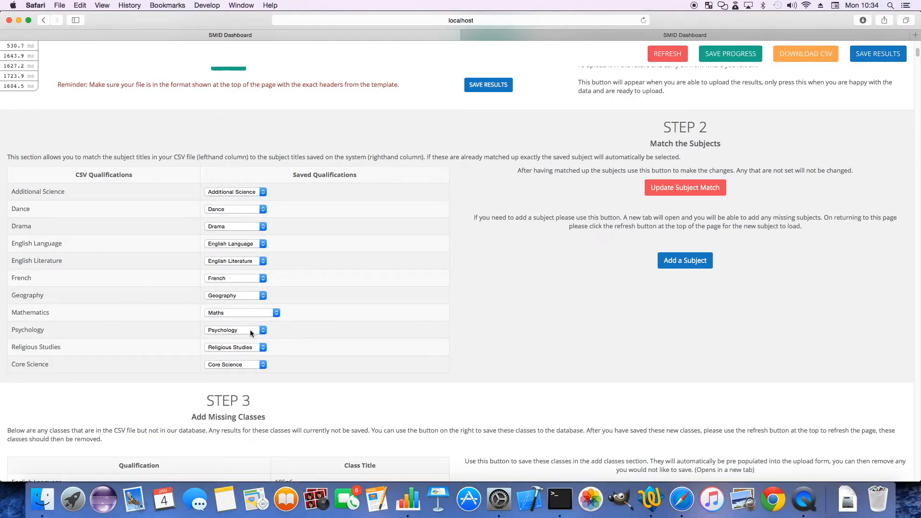
scroll(569, 232, down, 1)
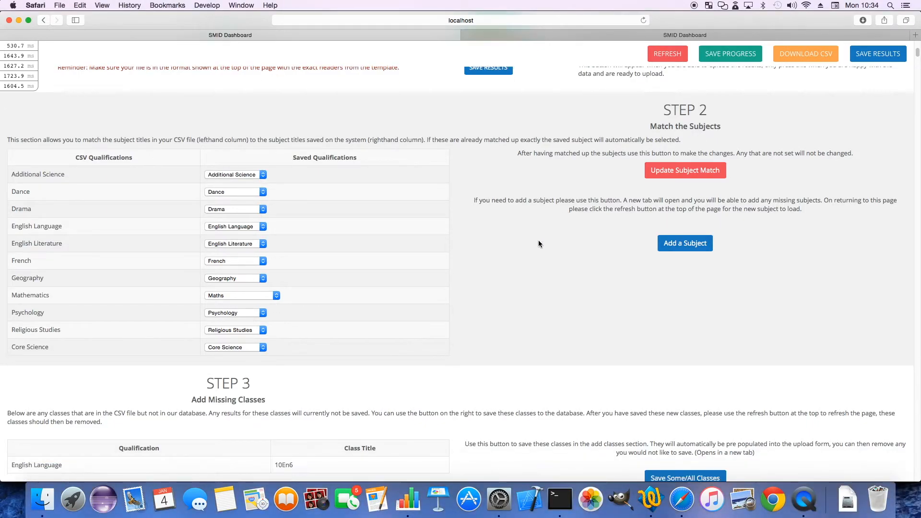
click(670, 171)
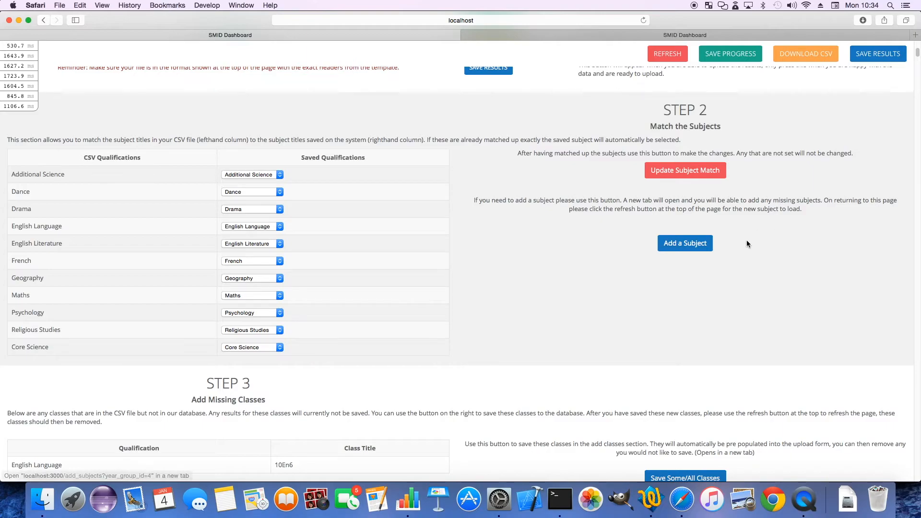
Look at the page for adding a missing subject, then close it and return to the Data Upload page
scroll(494, 237, down, 2)
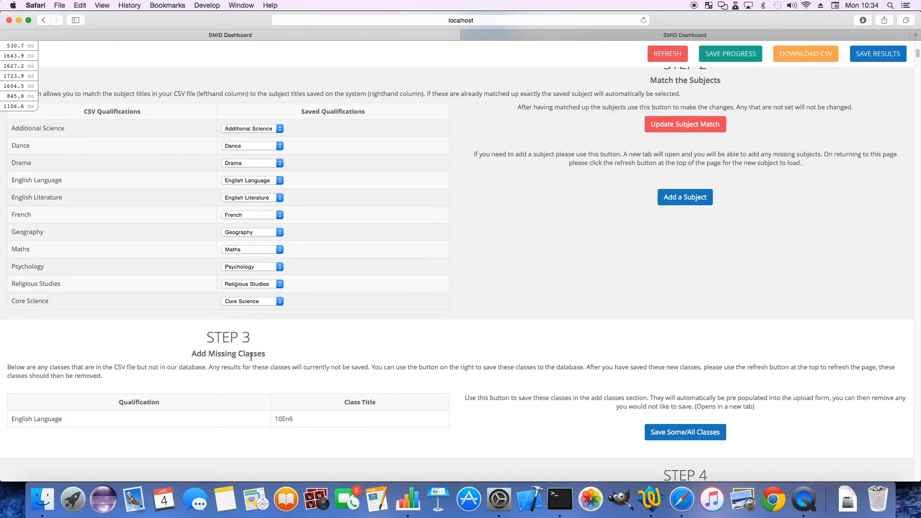
scroll(552, 240, down, 1)
scroll(487, 292, up, 1)
click(686, 198)
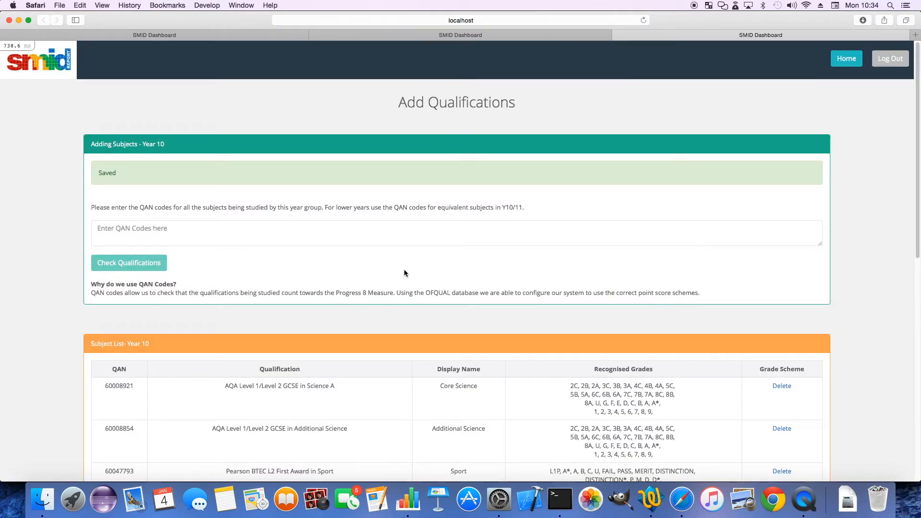
click(618, 35)
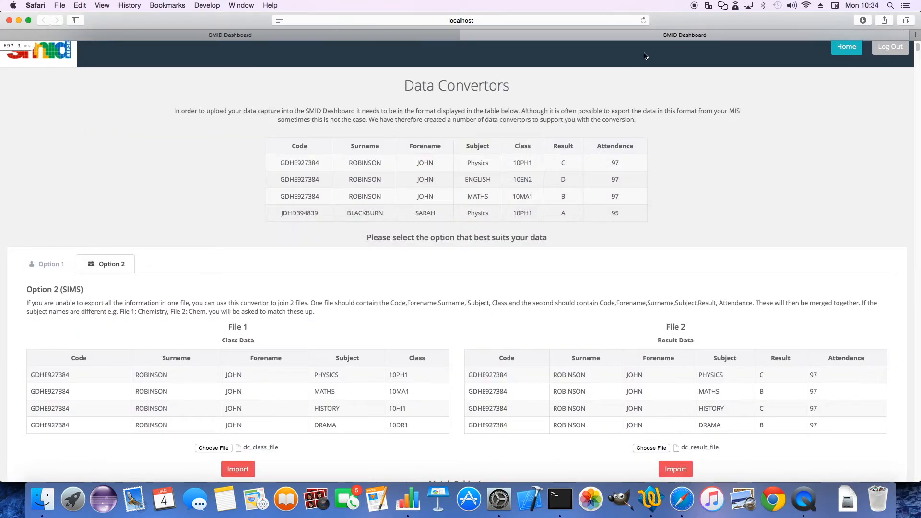
click(370, 36)
click(466, 35)
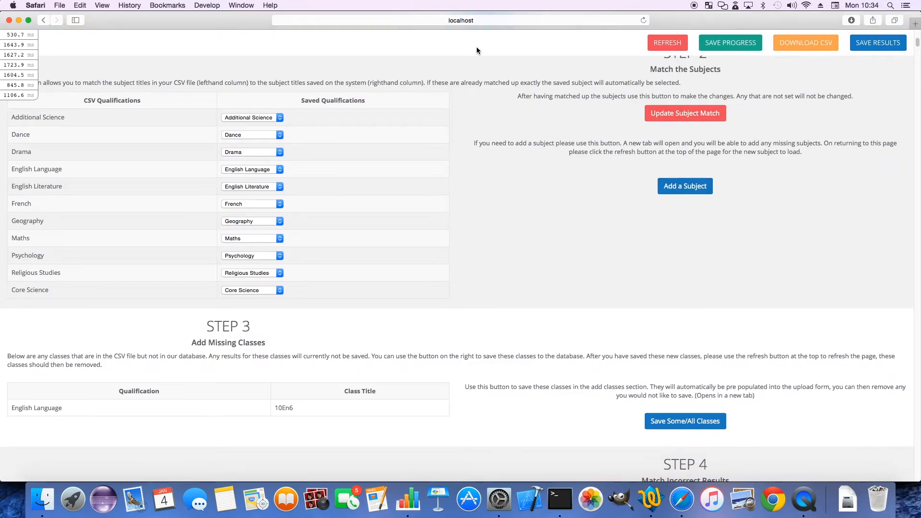
Open the add classes form prefilled with the missing English Language class 10En6 from Step 3
scroll(387, 292, up, 2)
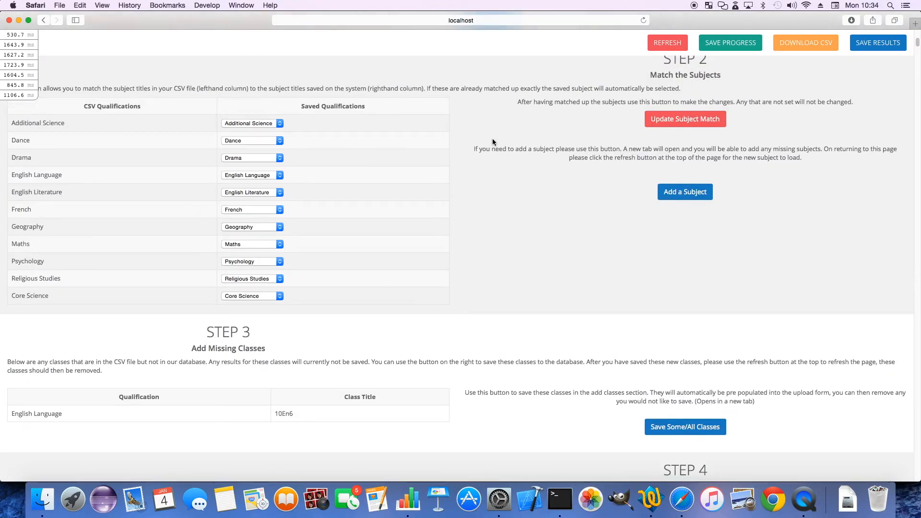
scroll(568, 288, up, 1)
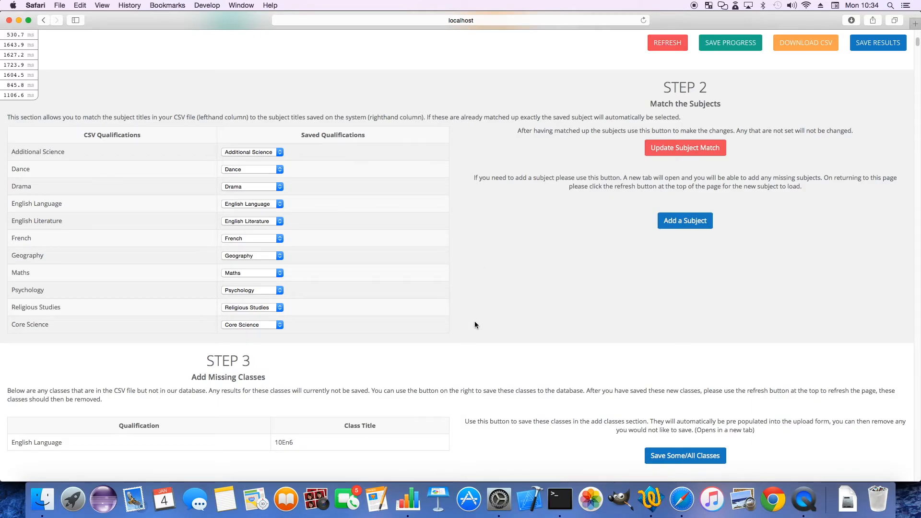
scroll(474, 324, down, 5)
scroll(486, 321, up, 2)
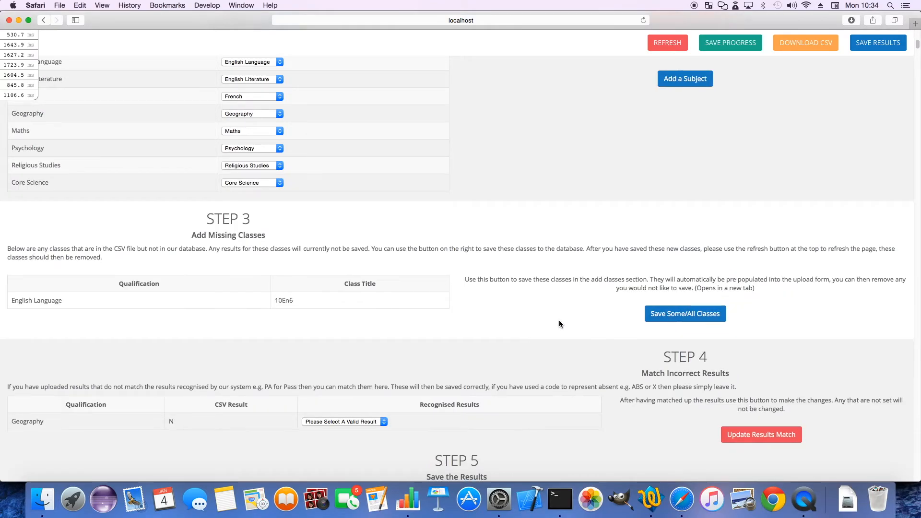
scroll(559, 320, down, 1)
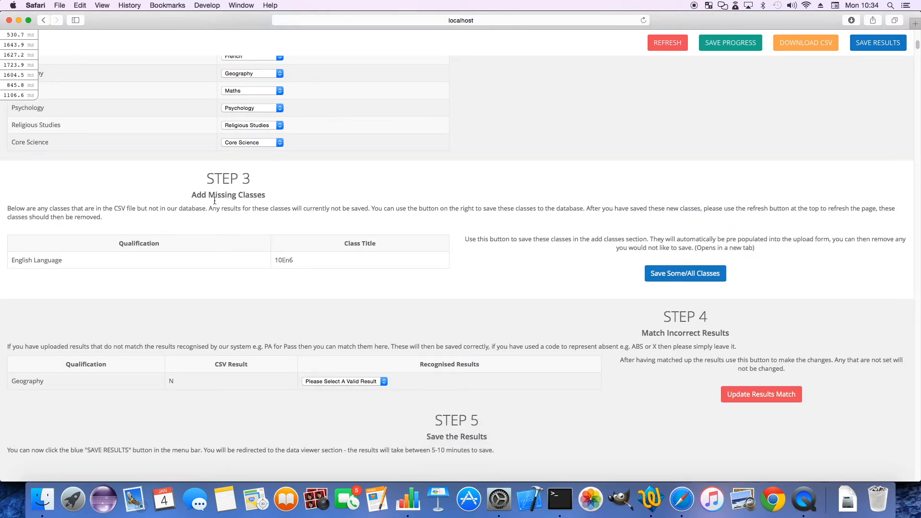
scroll(230, 195, up, 2)
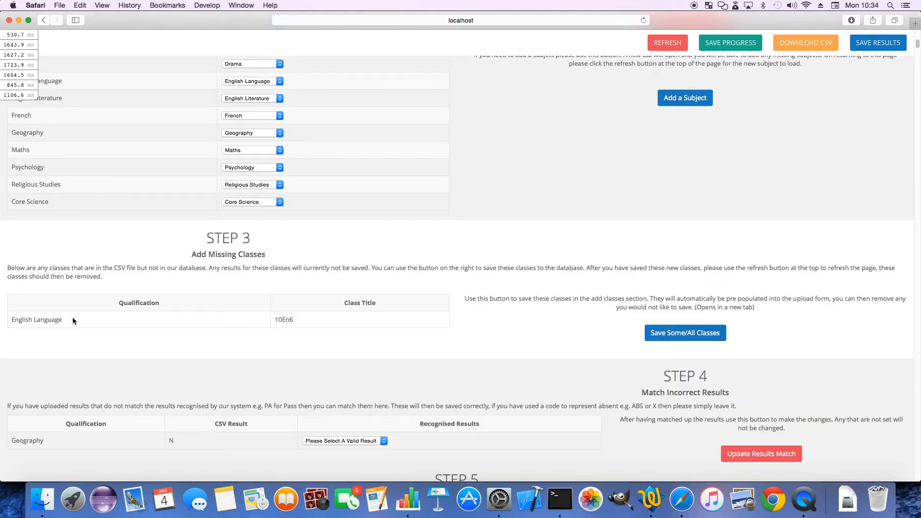
drag(274, 320, 300, 319)
click(676, 333)
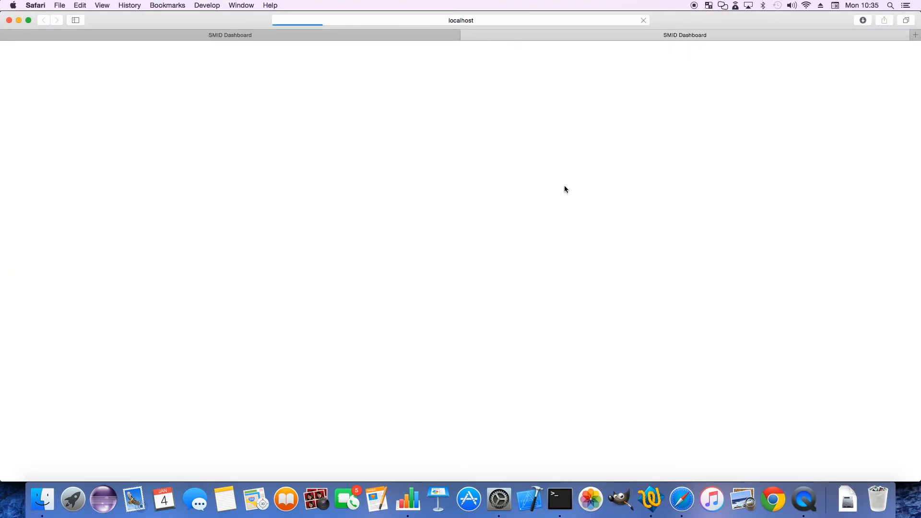
Save the prefilled English Language class 10En6 for Year 10 and refresh the Data Upload page's data
scroll(514, 284, down, 2)
scroll(514, 284, down, 5)
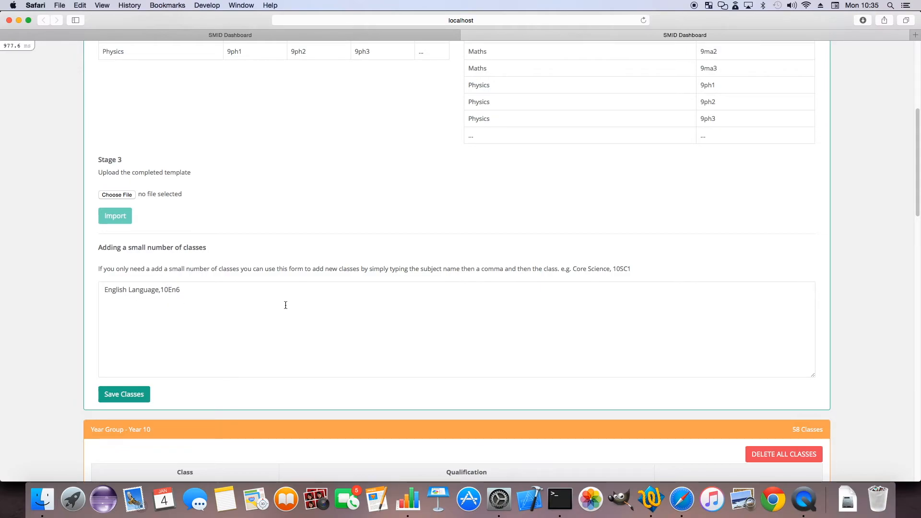
scroll(14, 318, down, 3)
click(144, 322)
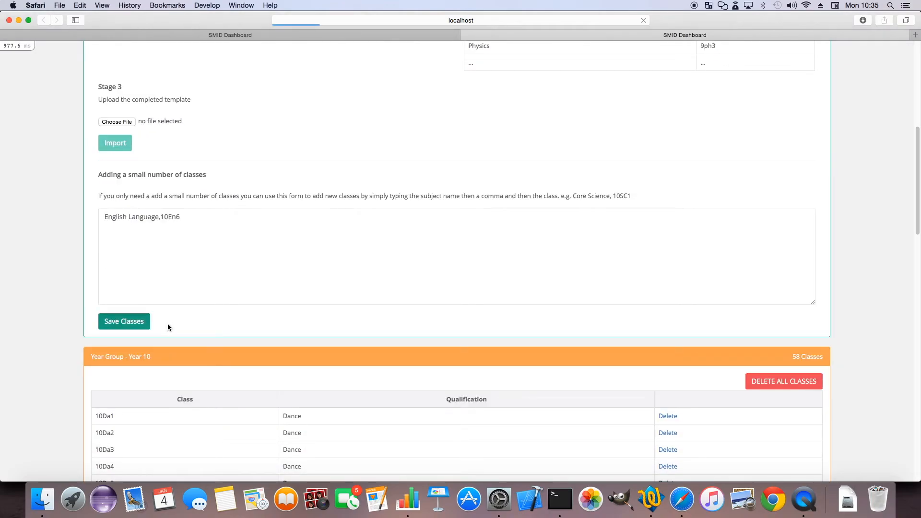
scroll(334, 346, down, 7)
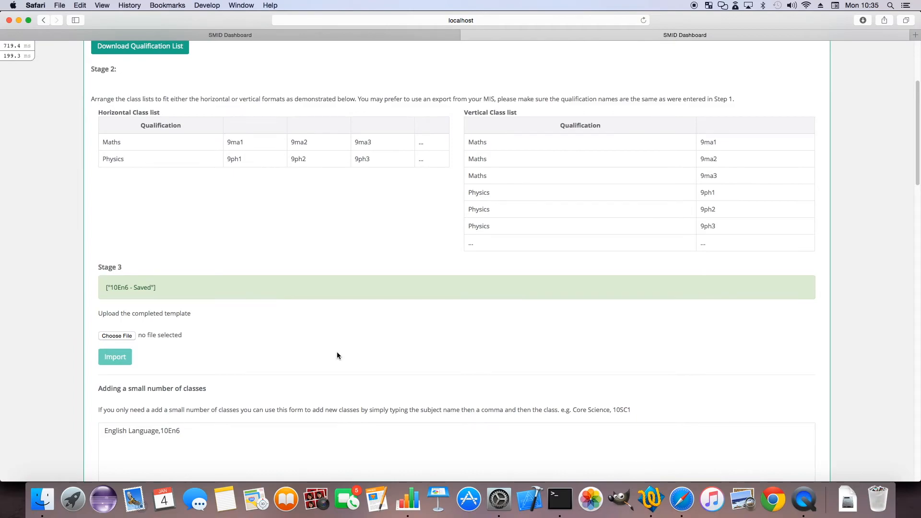
click(264, 32)
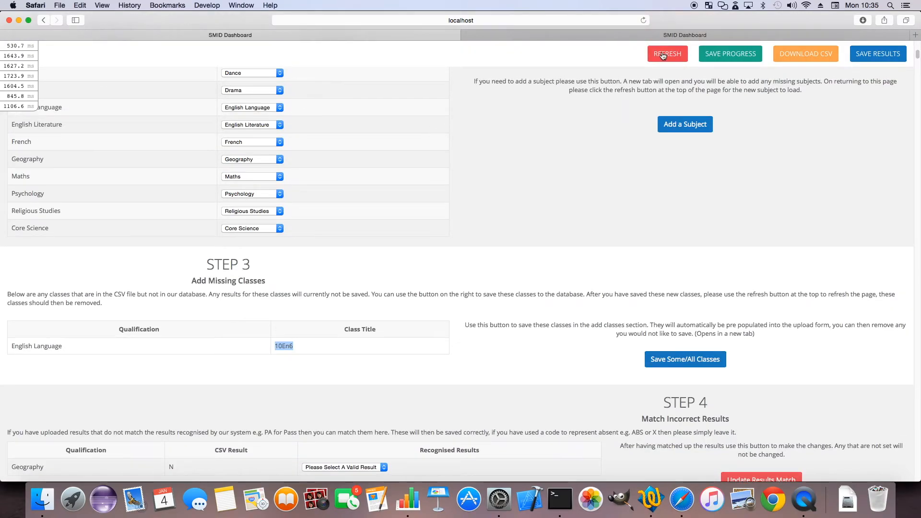
click(664, 55)
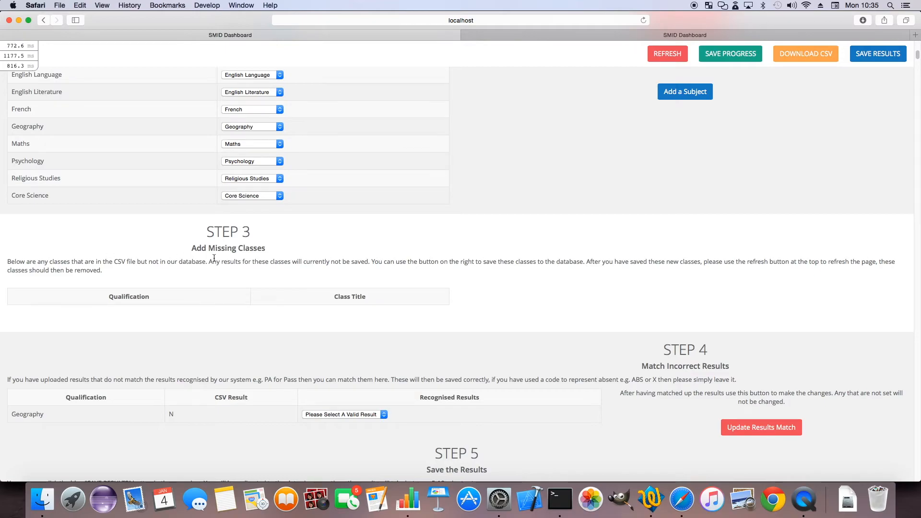
Match the unrecognised Geography result N to U in Step 4 and update the results match
scroll(187, 270, down, 3)
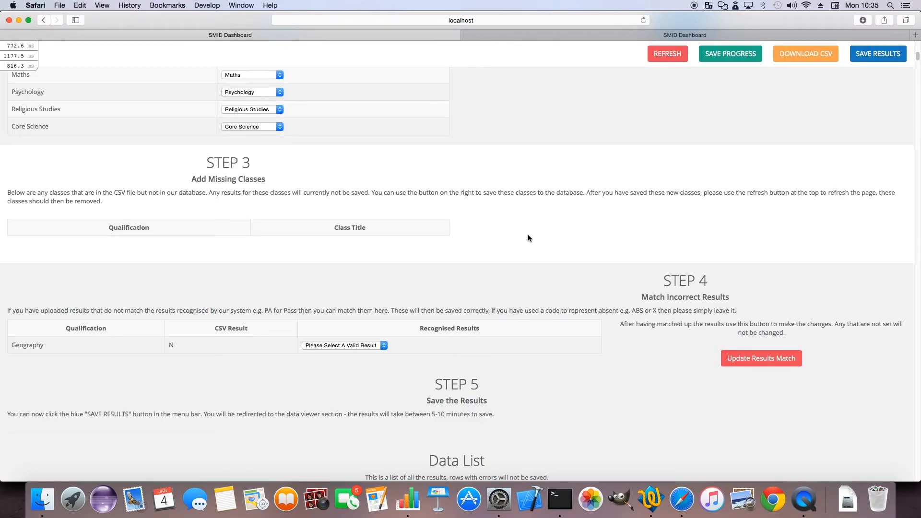
scroll(480, 254, down, 3)
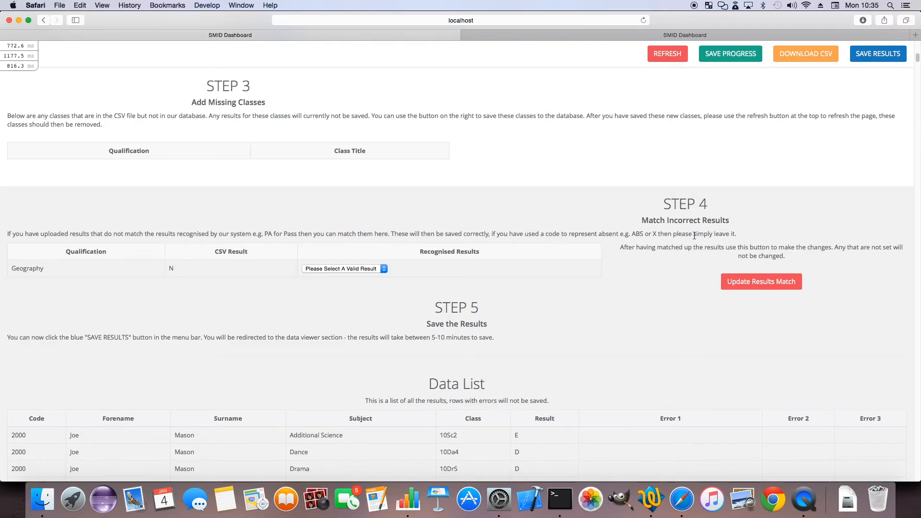
scroll(416, 262, down, 1)
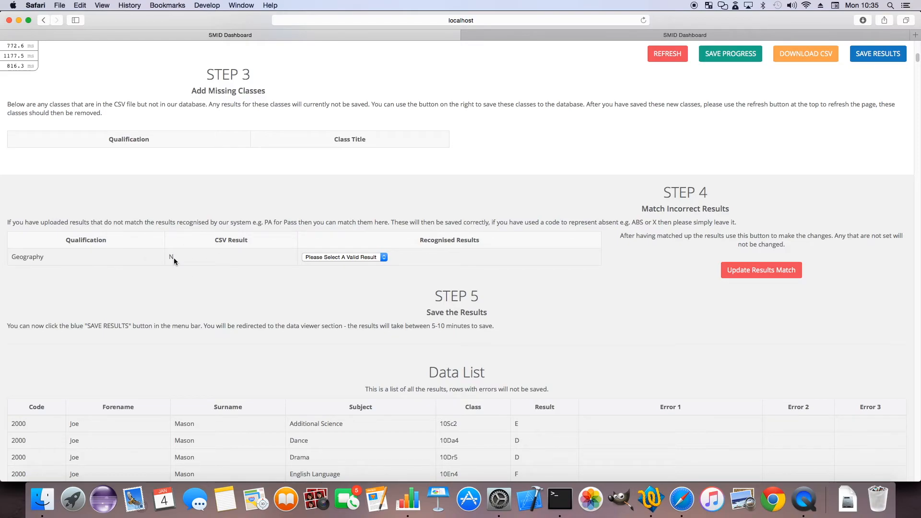
click(331, 258)
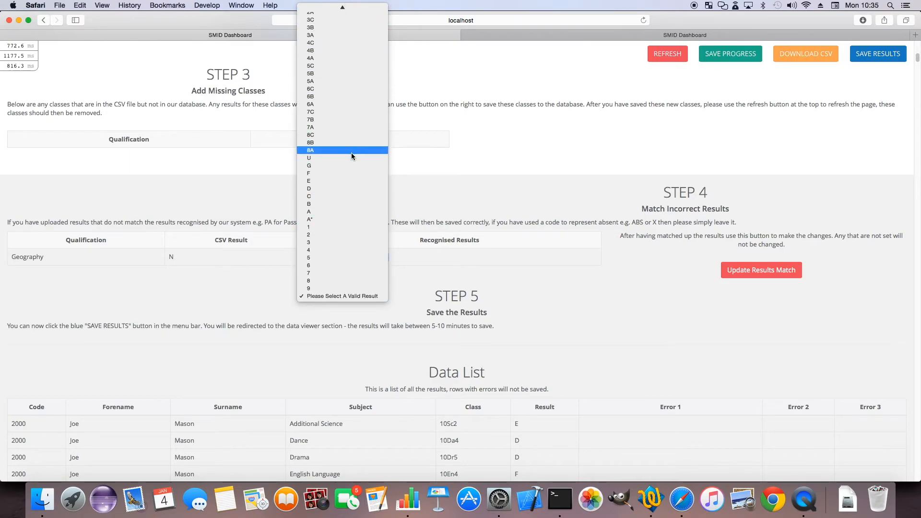
click(314, 158)
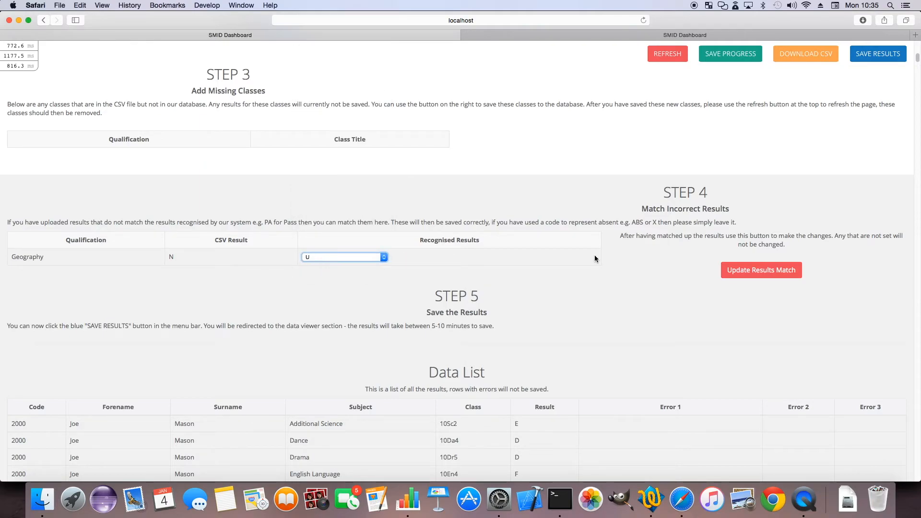
click(760, 270)
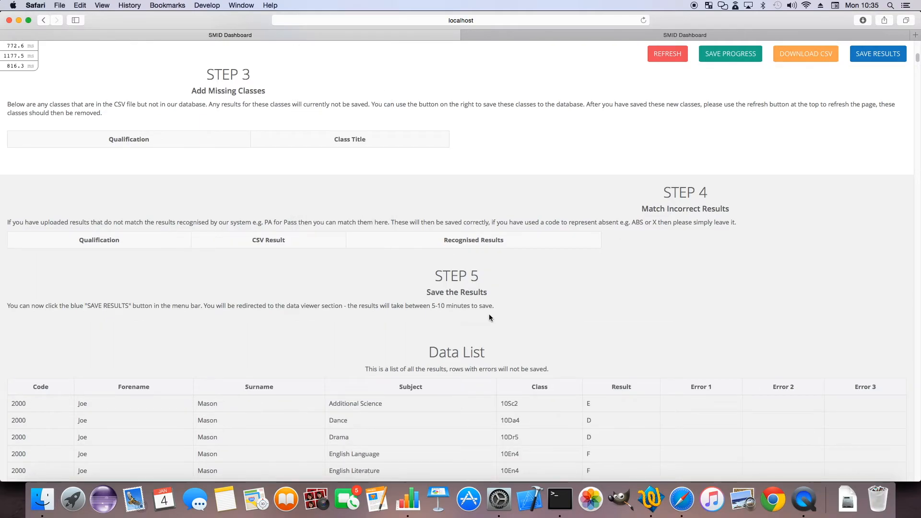
Review the Data List for the corrected subjects, classes and results and for any rows with errors
scroll(523, 267, down, 5)
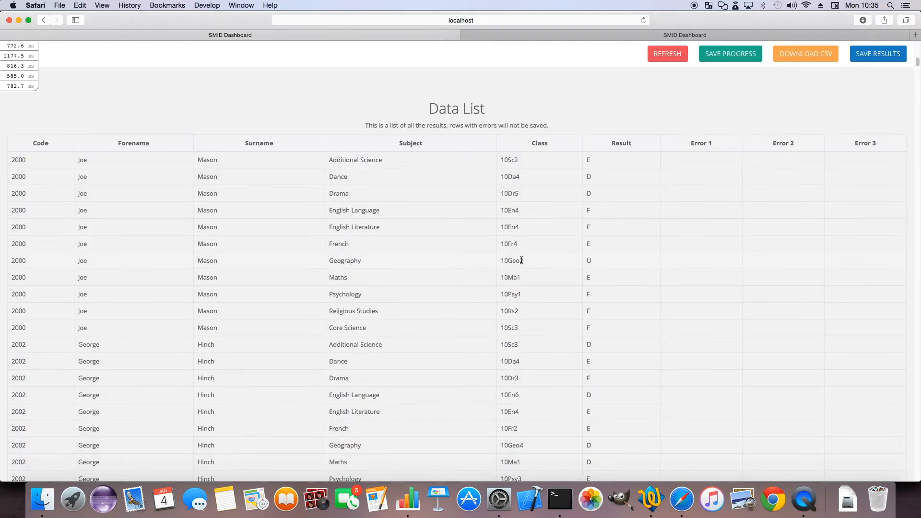
scroll(382, 266, down, 15)
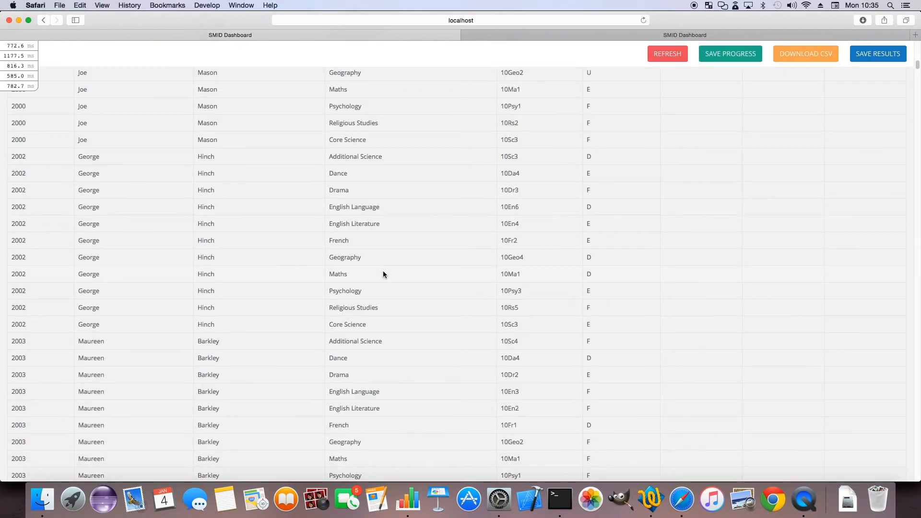
scroll(412, 296, up, 20)
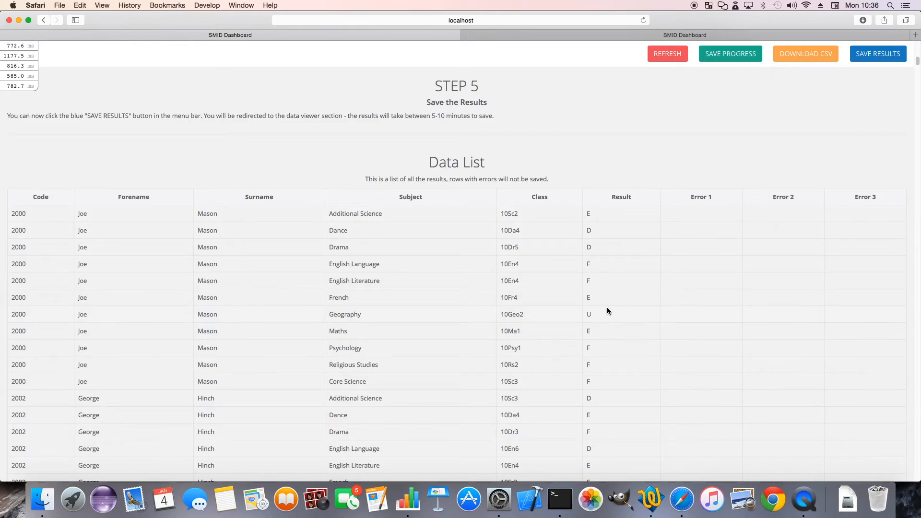
scroll(694, 309, down, 15)
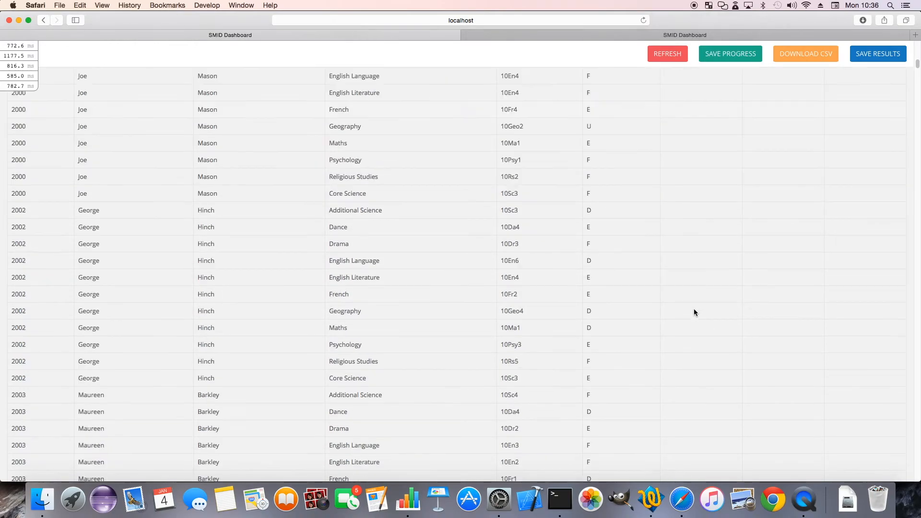
Check that Steps 3 and 4 list no remaining mismatches, save the results, and reload the data viewer page
scroll(693, 316, down, 10)
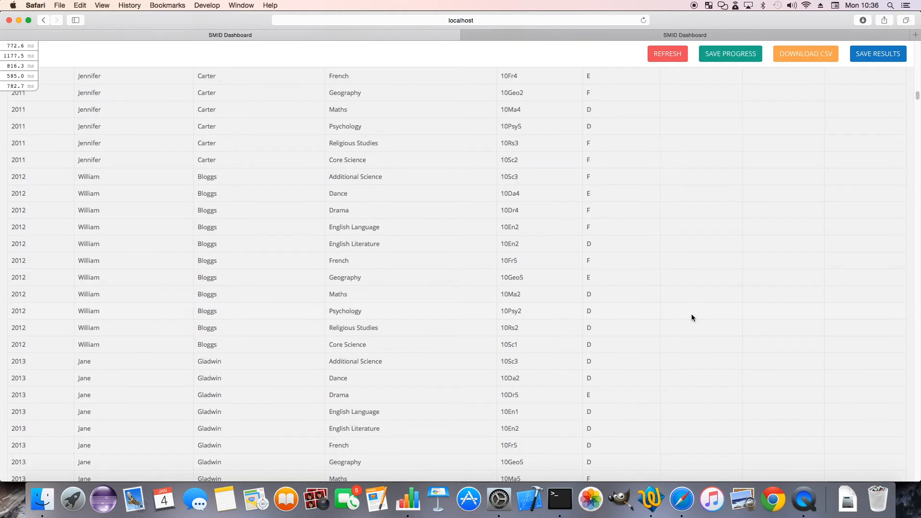
scroll(690, 312, up, 10)
scroll(683, 310, up, 20)
scroll(682, 311, down, 8)
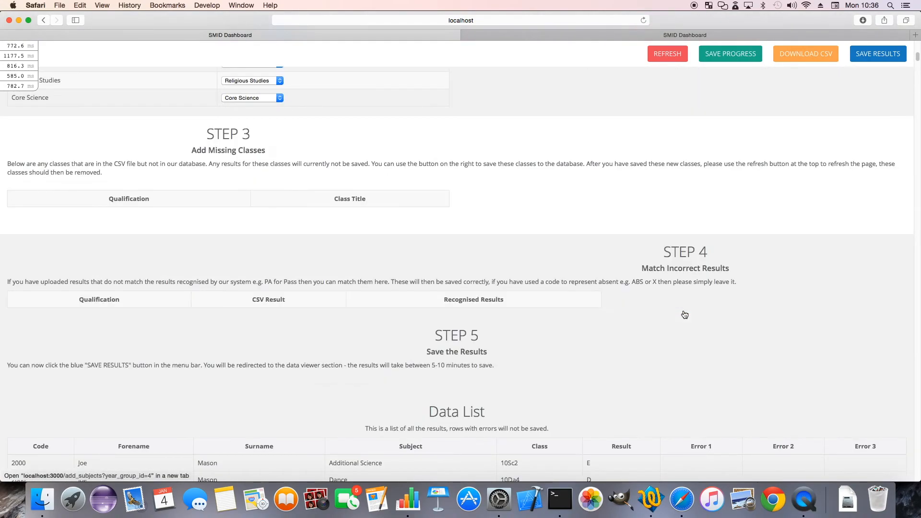
scroll(679, 312, up, 3)
scroll(677, 319, down, 1)
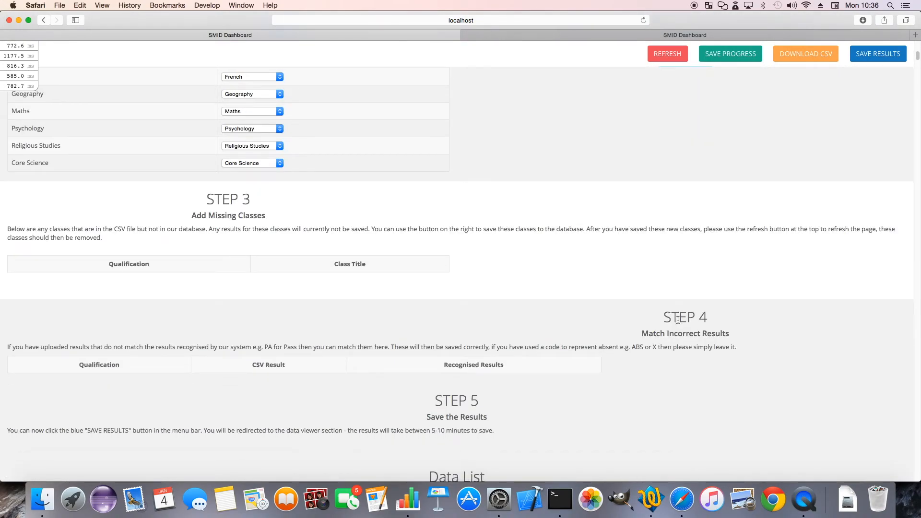
click(889, 56)
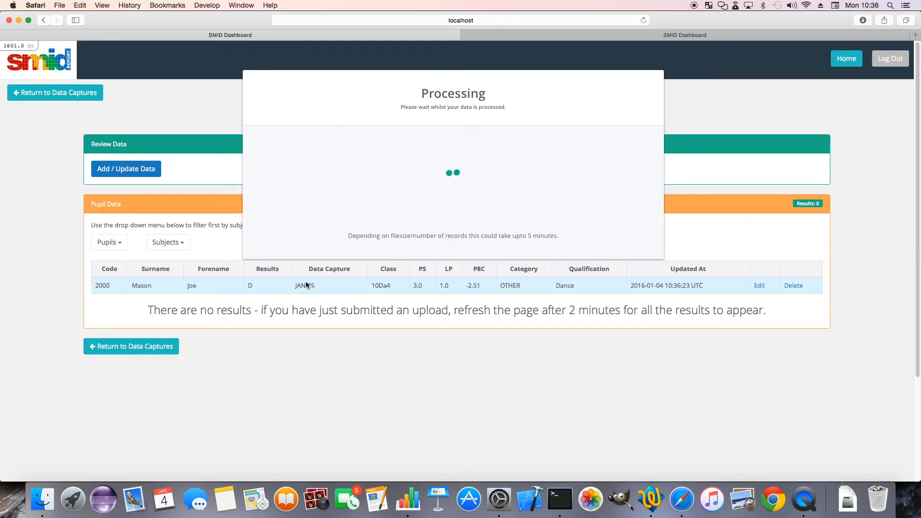
click(643, 21)
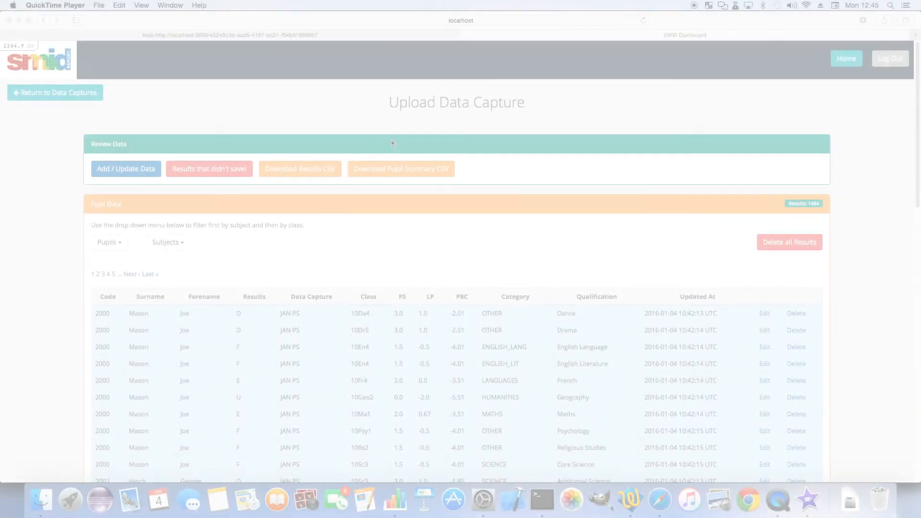
Look through the saved JAN PS pupil results and filter them to a single pupil
scroll(425, 309, down, 1)
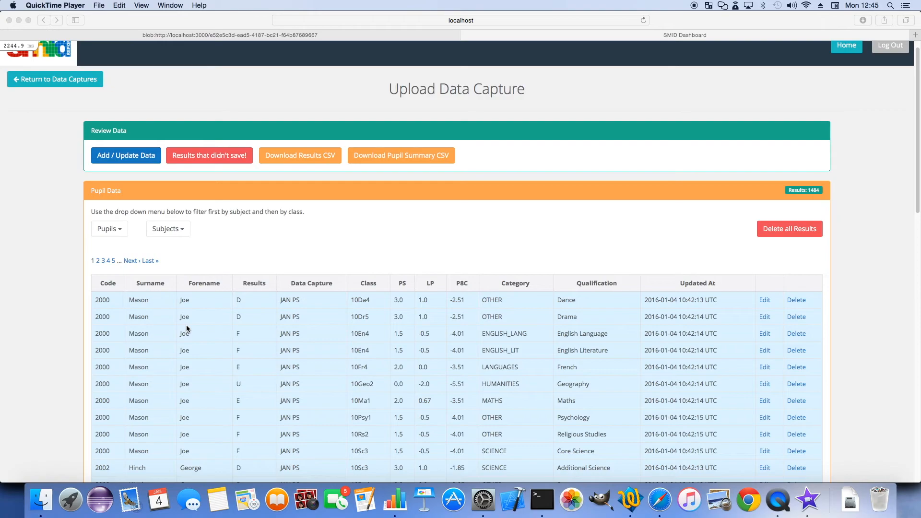
scroll(127, 215, down, 5)
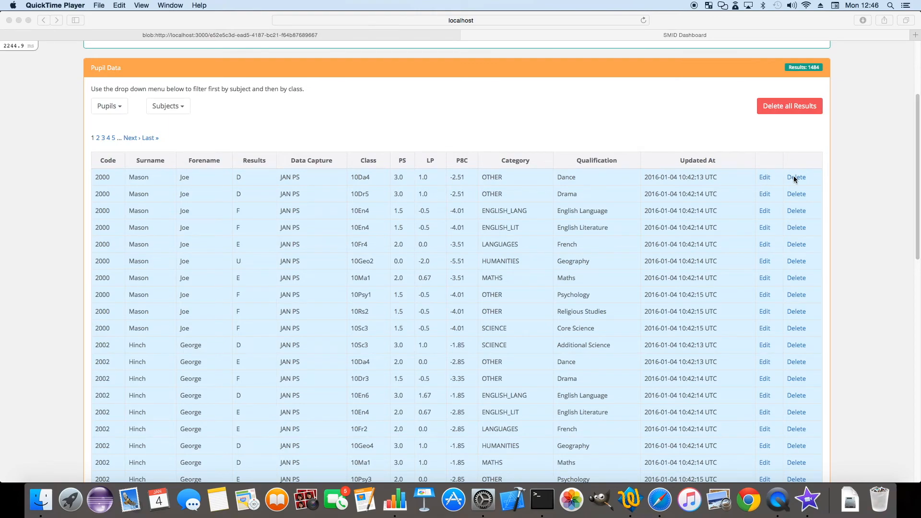
scroll(796, 179, up, 5)
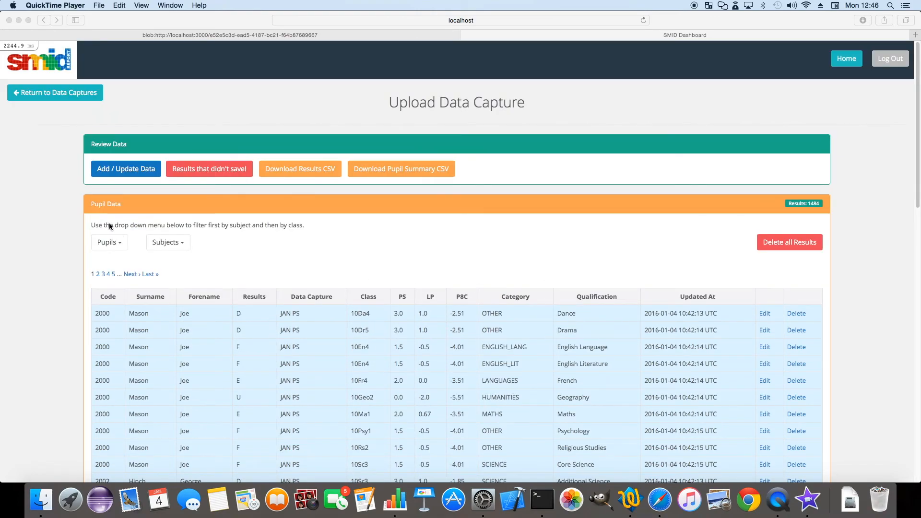
click(166, 241)
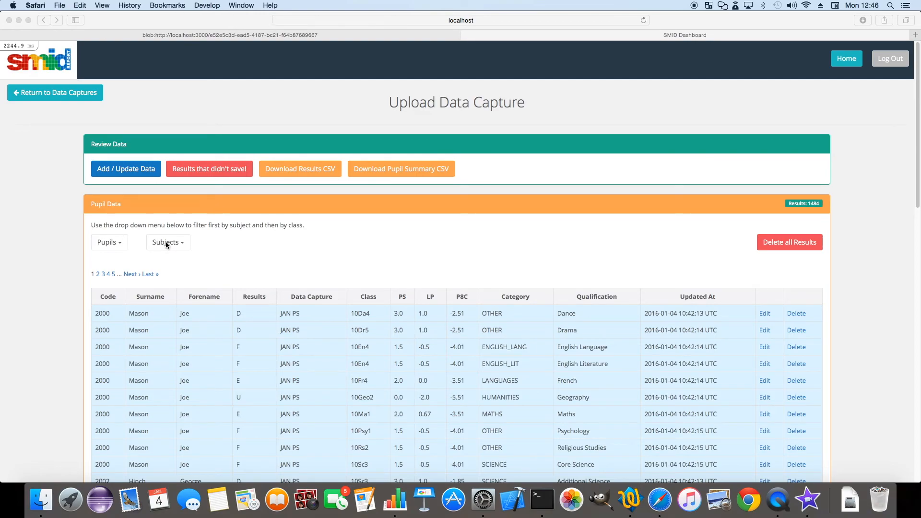
click(122, 245)
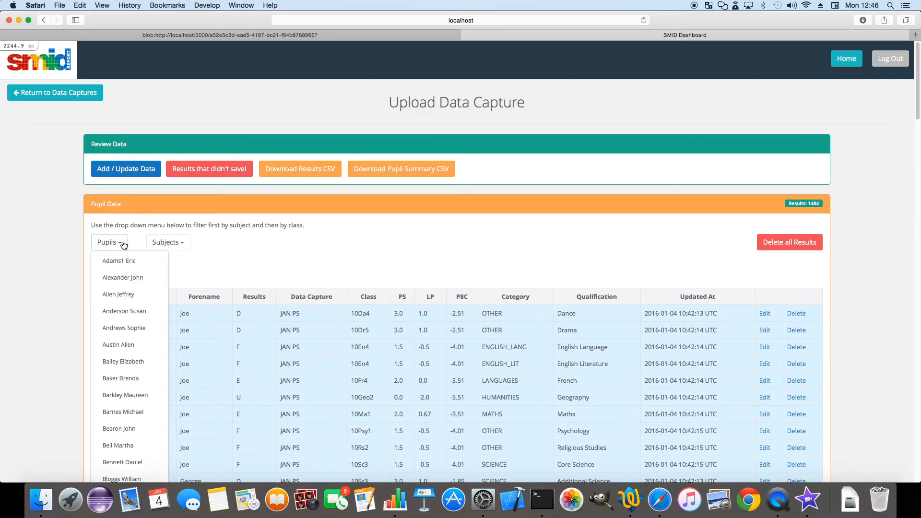
scroll(123, 293, down, 1)
click(122, 286)
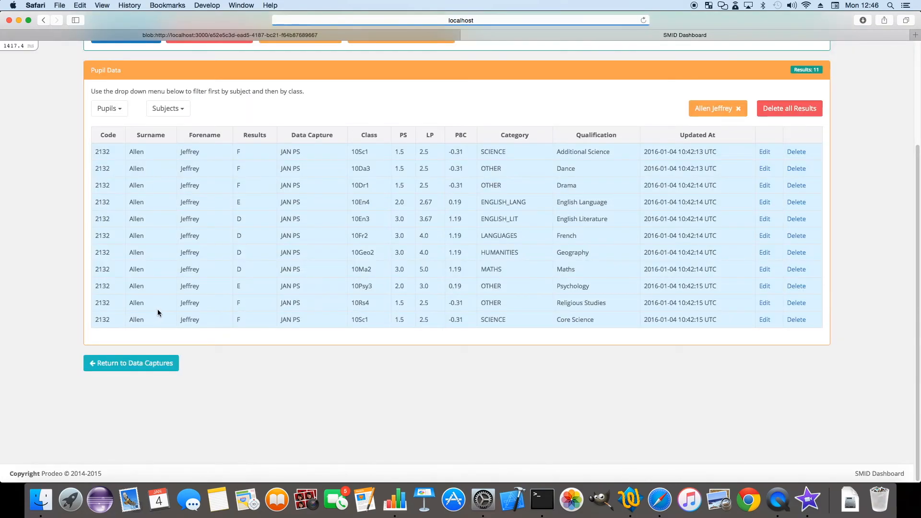
Clear the pupil filter and filter the results by the Dance subject and class 10Da1
scroll(213, 289, up, 3)
click(738, 178)
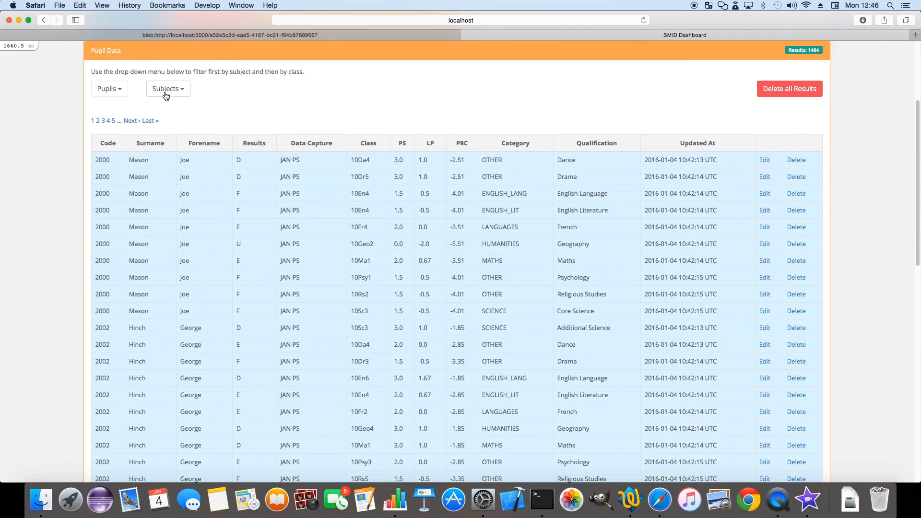
click(166, 94)
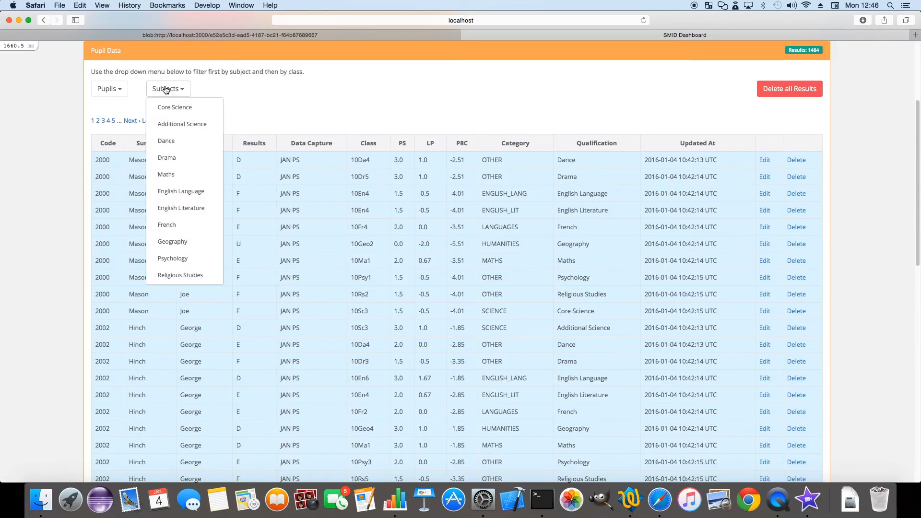
click(187, 141)
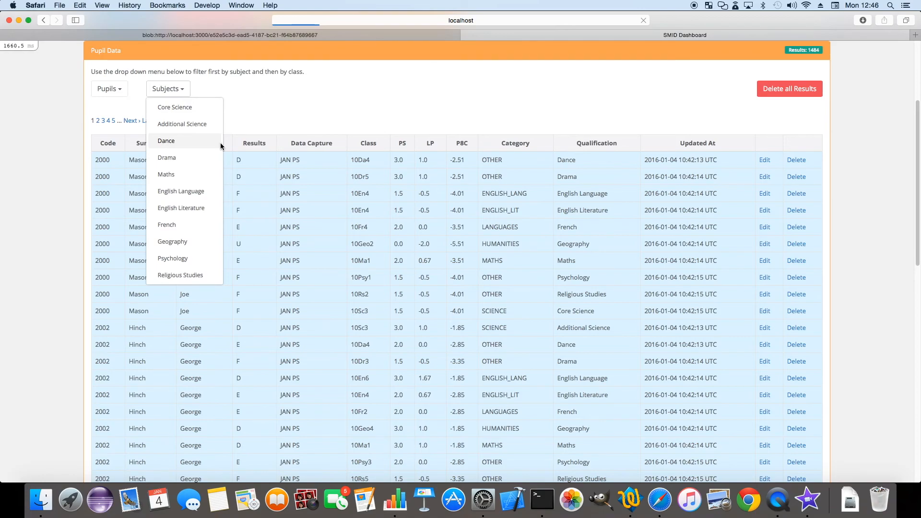
click(169, 91)
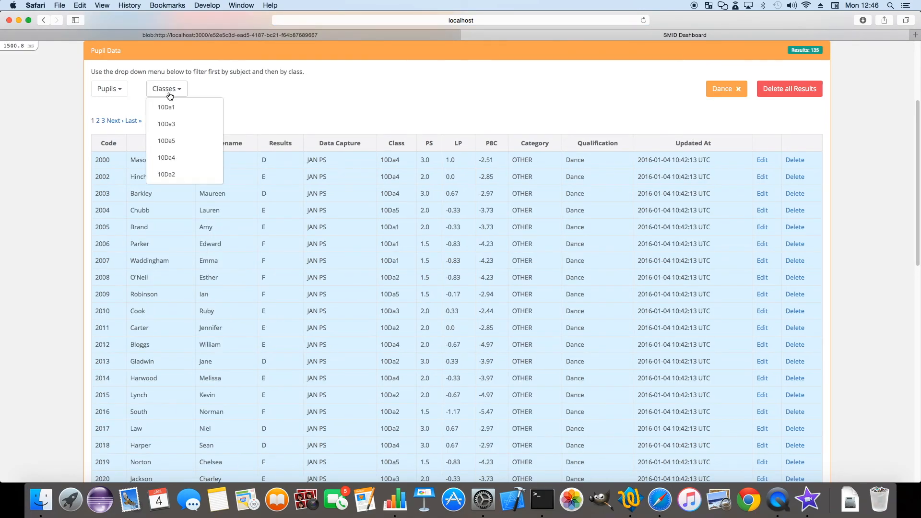
click(171, 107)
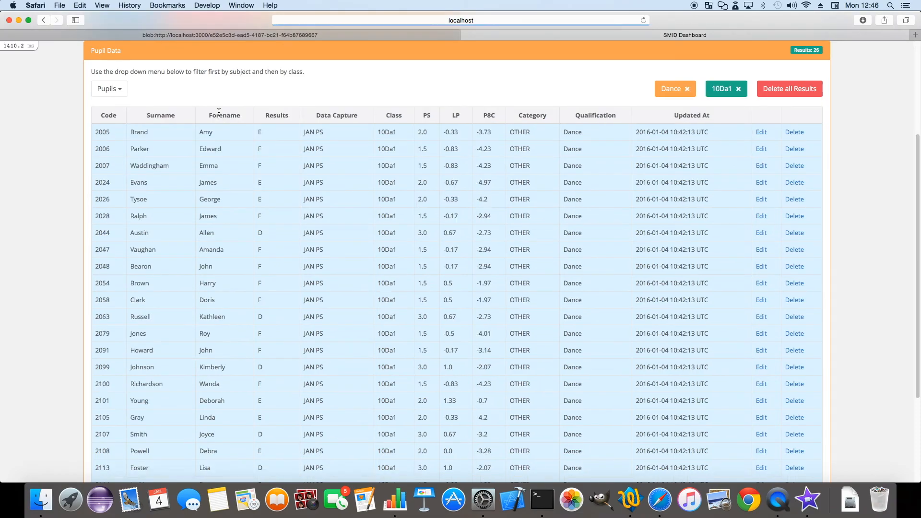
View the edit form for the first pupil's Dance result, return to the data capture, and check the link options for results that didn't save
click(763, 133)
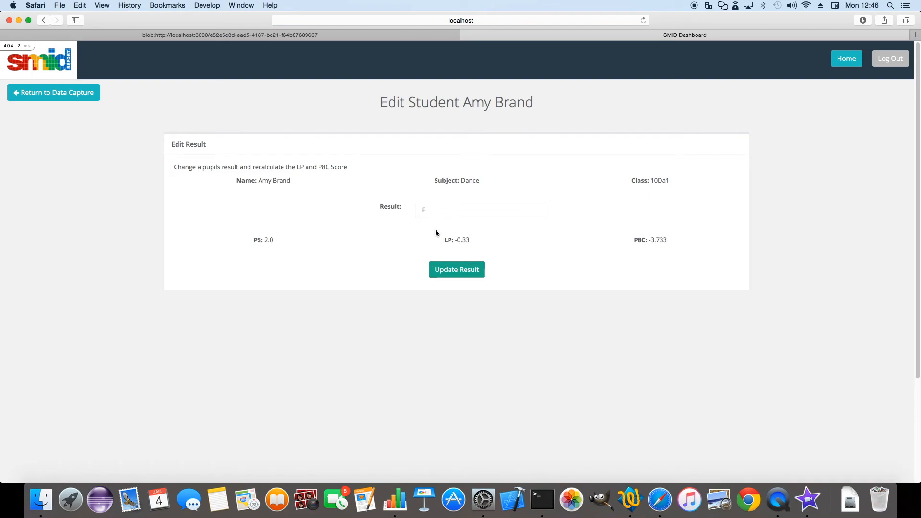
click(48, 96)
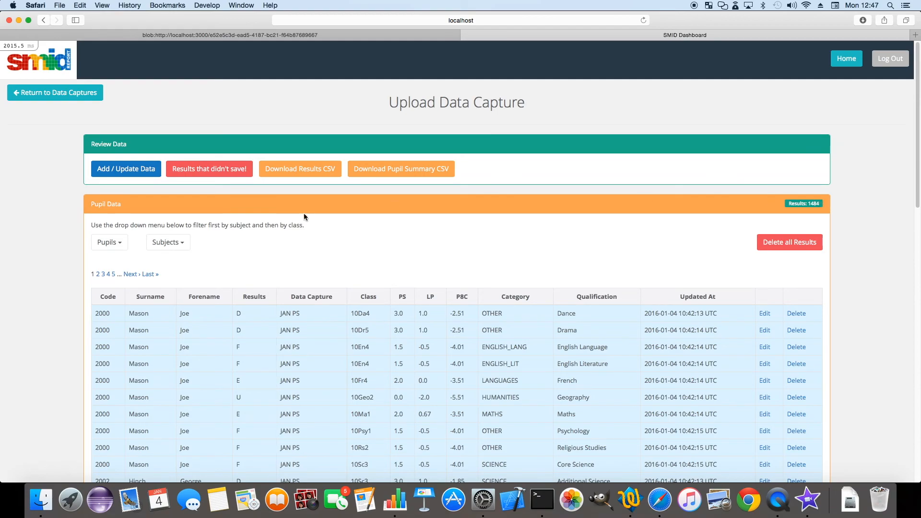
right_click(217, 172)
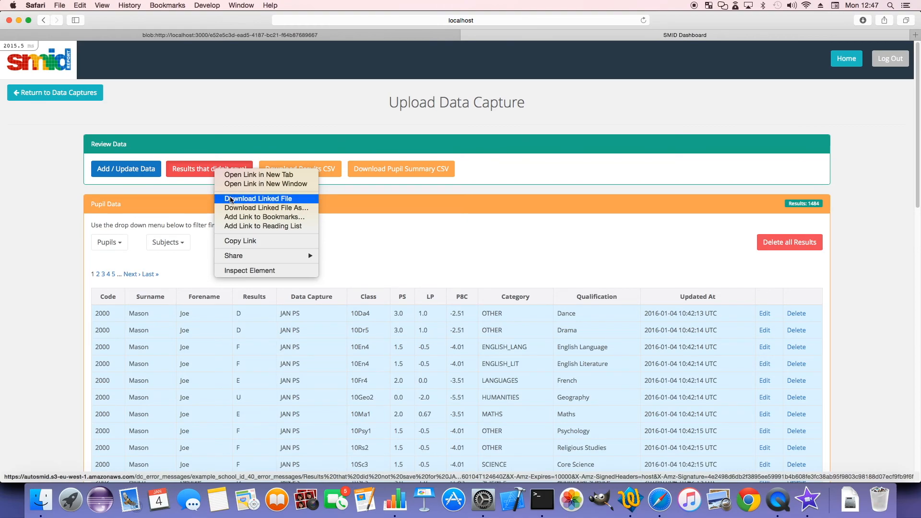
click(197, 189)
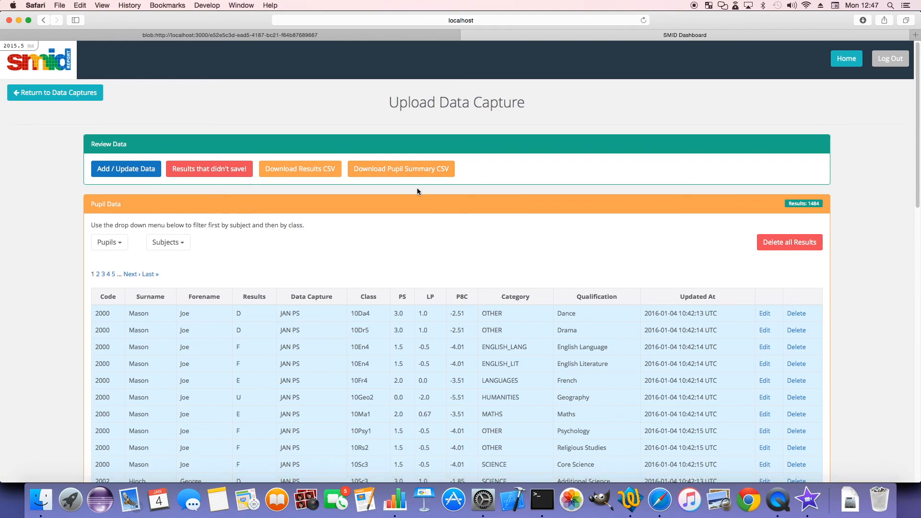
Return to the data captures page and publish the JAN PS data capture for Year 10
click(67, 92)
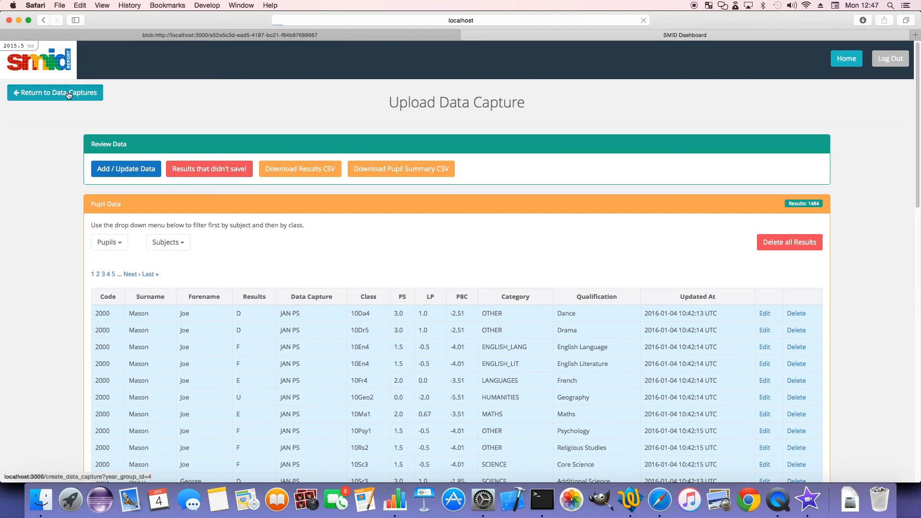
scroll(274, 210, down, 5)
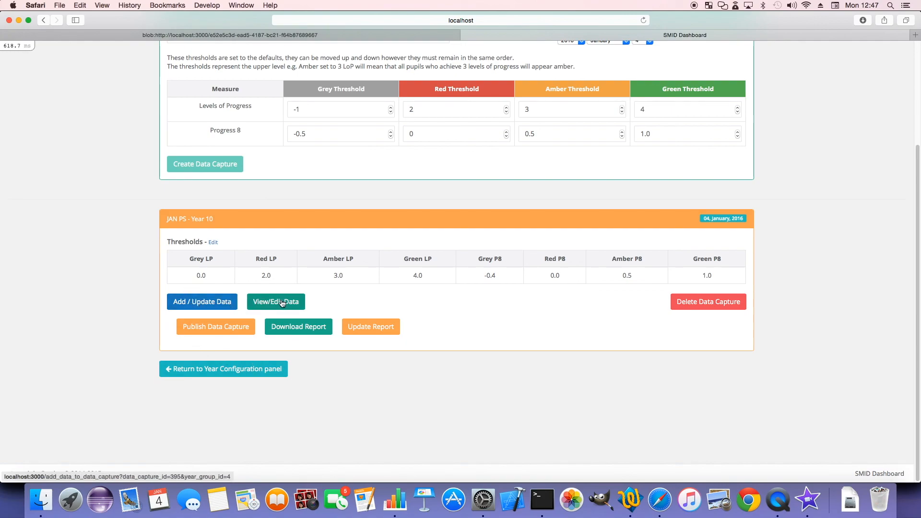
click(212, 328)
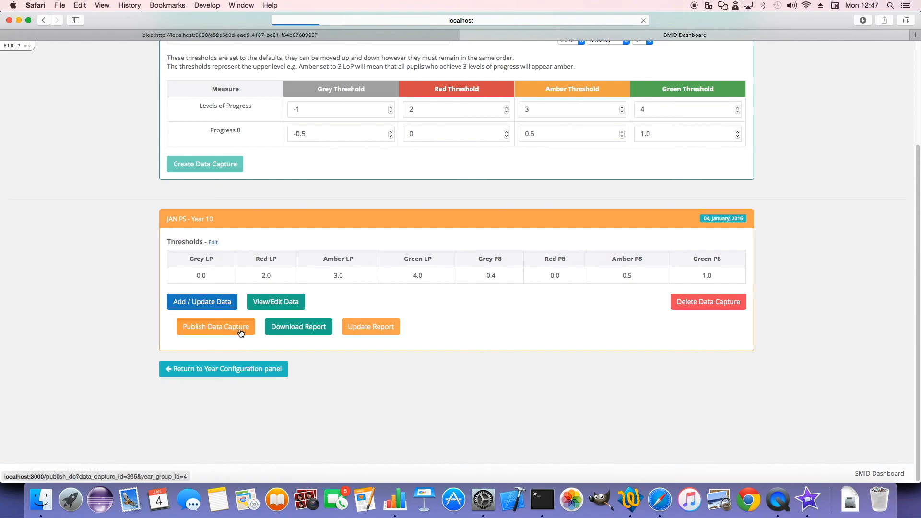
scroll(247, 335, down, 2)
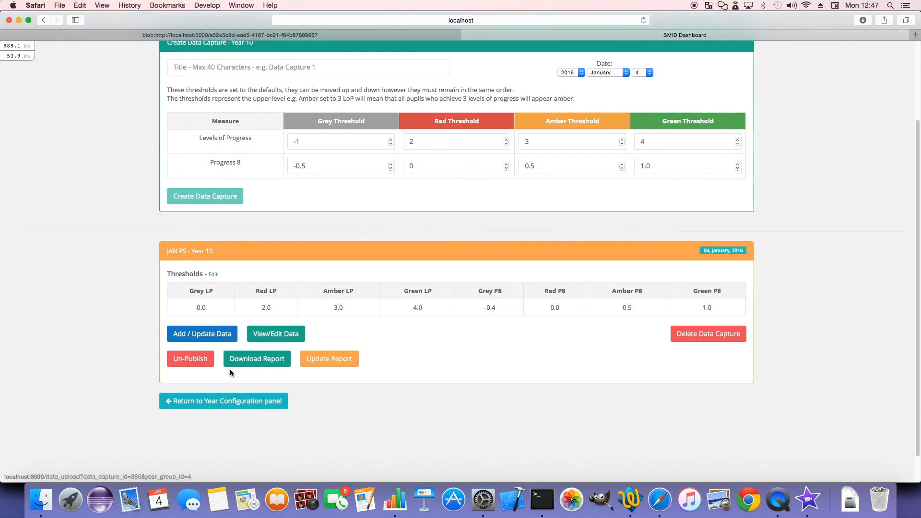